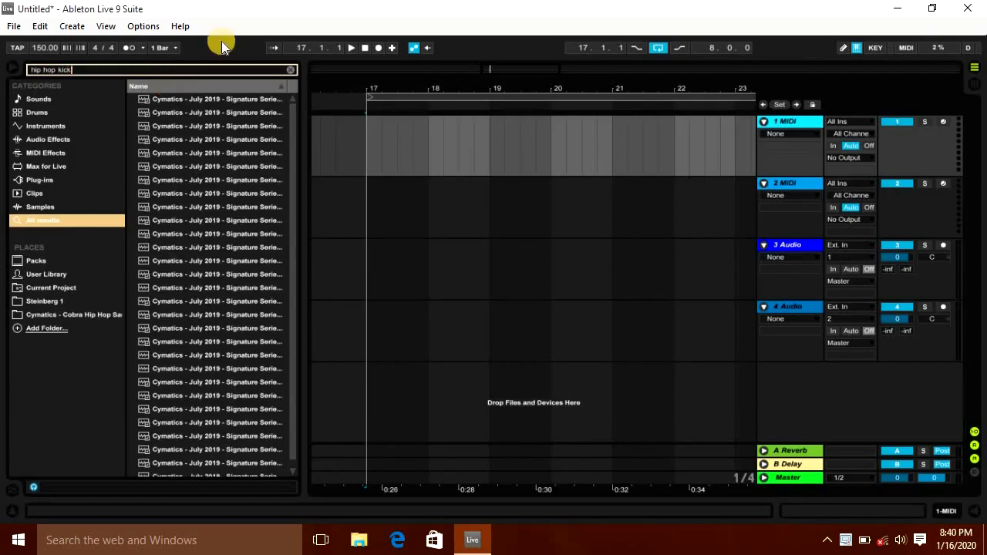
# Step: Audition the hip hop kick samples listed in the browser search results
pyautogui.scroll(-1, 236, 232)
pyautogui.scroll(1, 224, 165)
pyautogui.click(223, 165)
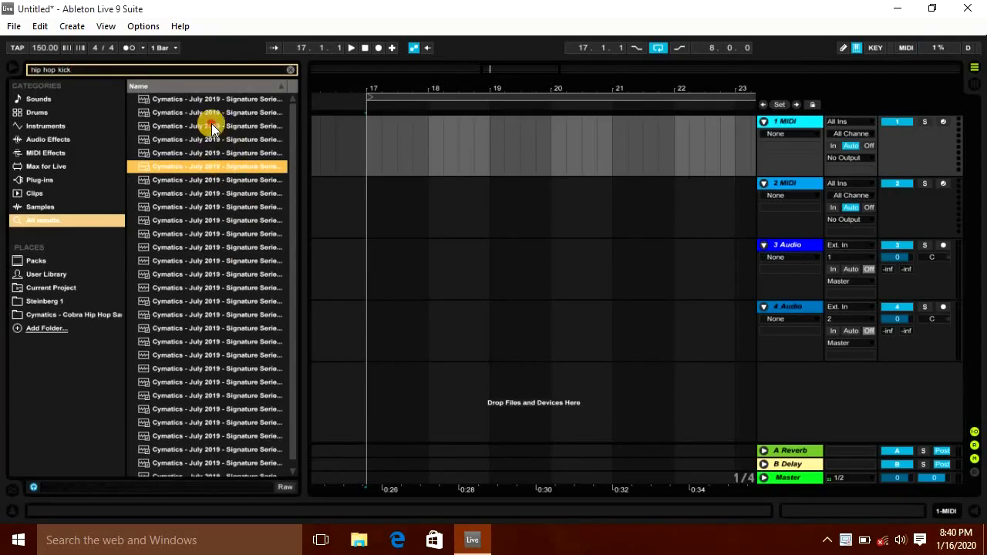
pyautogui.click(213, 128)
pyautogui.click(900, 541)
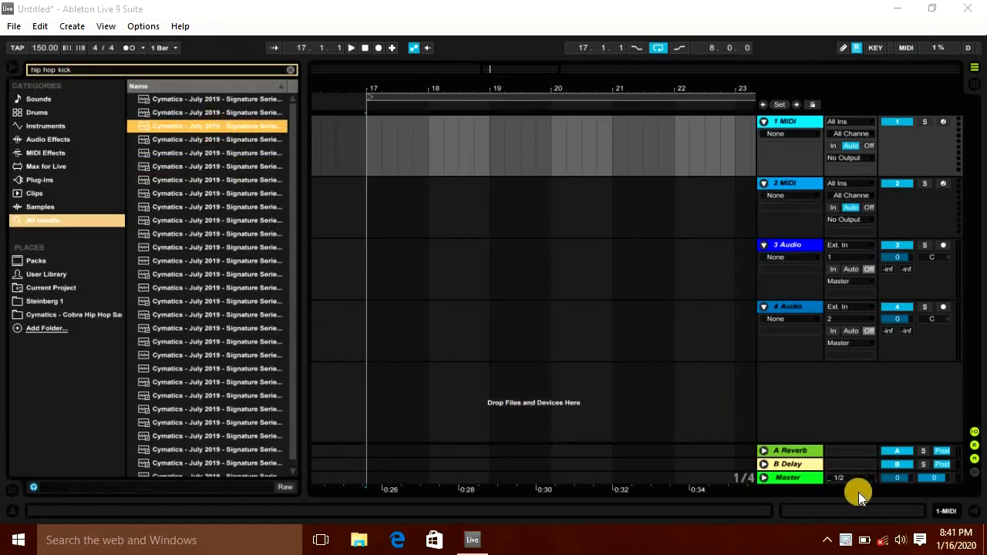
pyautogui.click(223, 234)
pyautogui.press('Up')
pyautogui.press('Up')
pyautogui.press('Up')
pyautogui.click(211, 150)
pyautogui.click(219, 101)
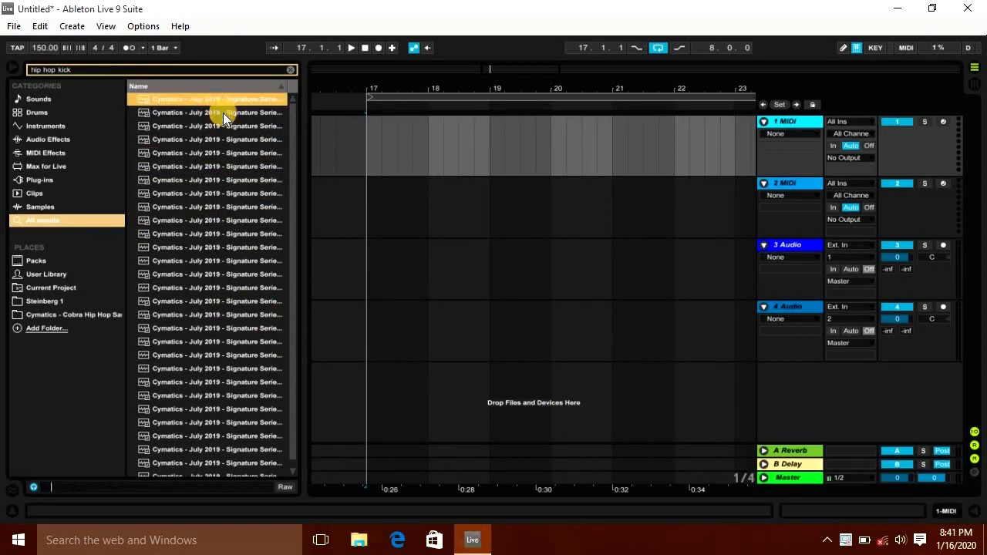
pyautogui.click(229, 116)
pyautogui.click(229, 127)
pyautogui.click(230, 141)
pyautogui.click(233, 154)
pyautogui.click(235, 166)
pyautogui.click(240, 181)
pyautogui.click(242, 194)
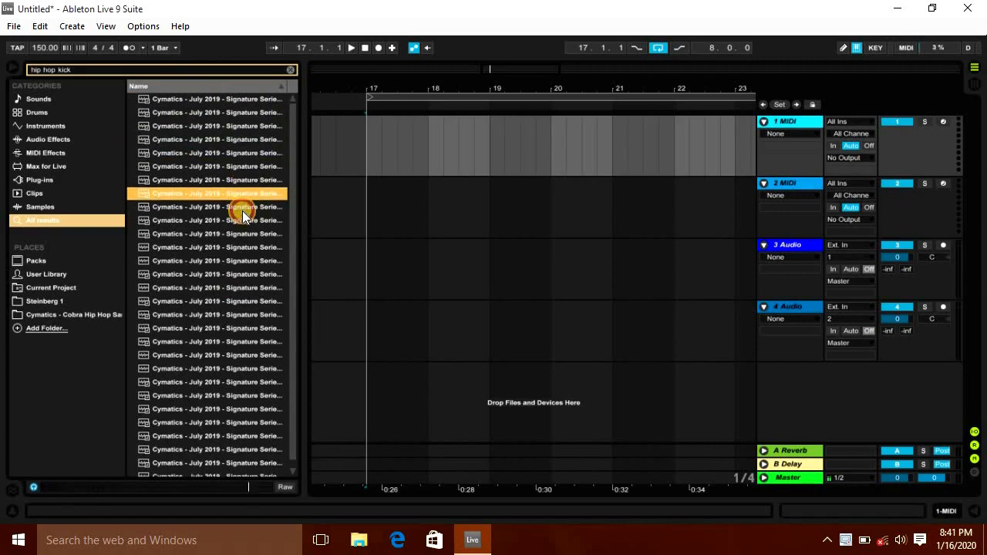
# Step: Place the chosen hip hop kick sample on the first track at bar 17
pyautogui.click(240, 207)
pyautogui.click(235, 192)
pyautogui.click(228, 181)
pyautogui.moveTo(381, 143); pyautogui.dragTo(395, 90)
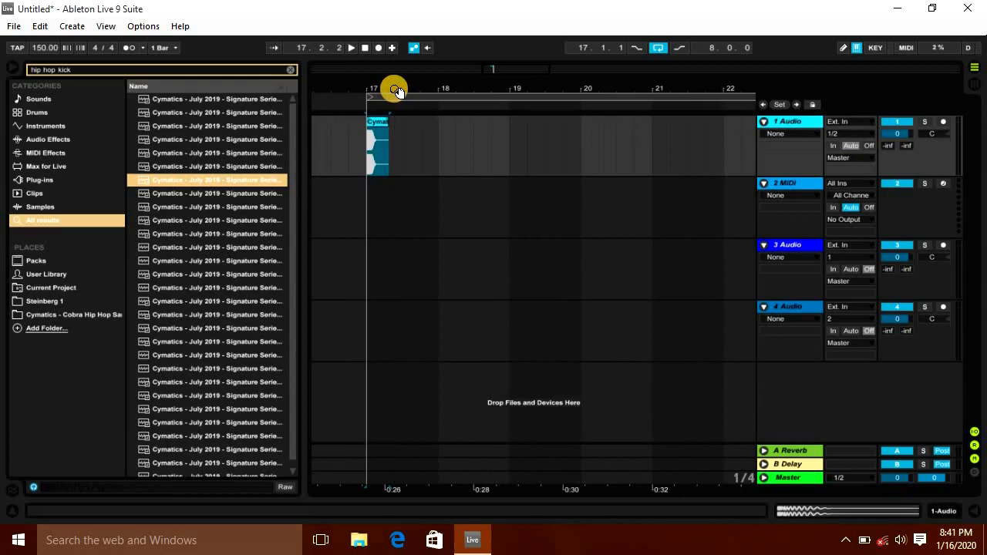
# Step: Insert a new MIDI track and search the browser for hip hop 808 samples
pyautogui.hotkey('ctrl', 'shift', 't')
pyautogui.hotkey('ctrl', 'f')
pyautogui.write('hip hop 808')
pyautogui.press('BackSpace')
pyautogui.click(207, 143)
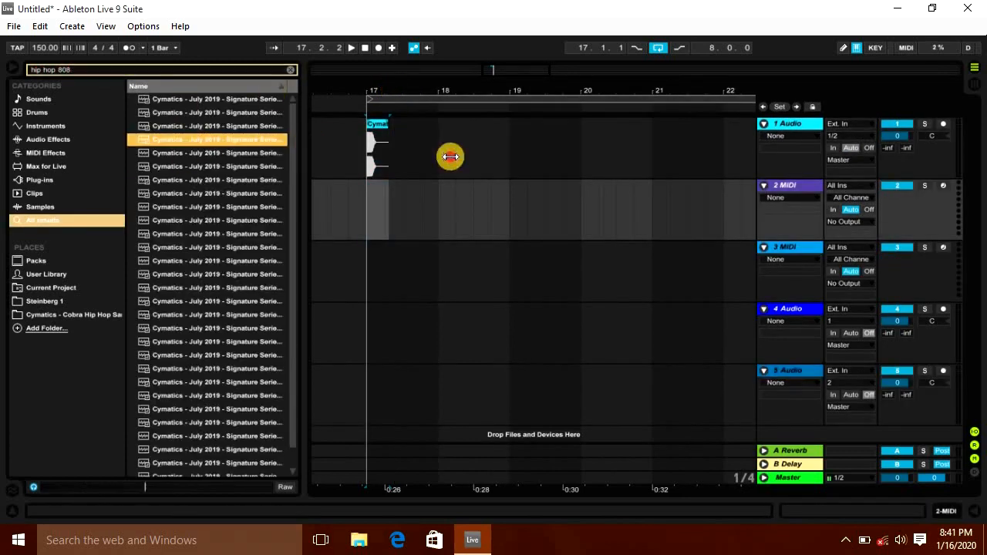
# Step: Widen the browser, audition the 808 samples, and load Hip Hop 808 2 - C onto the second track
pyautogui.moveTo(450, 156); pyautogui.dragTo(468, 155)
pyautogui.click(326, 113)
pyautogui.click(309, 97)
pyautogui.click(317, 112)
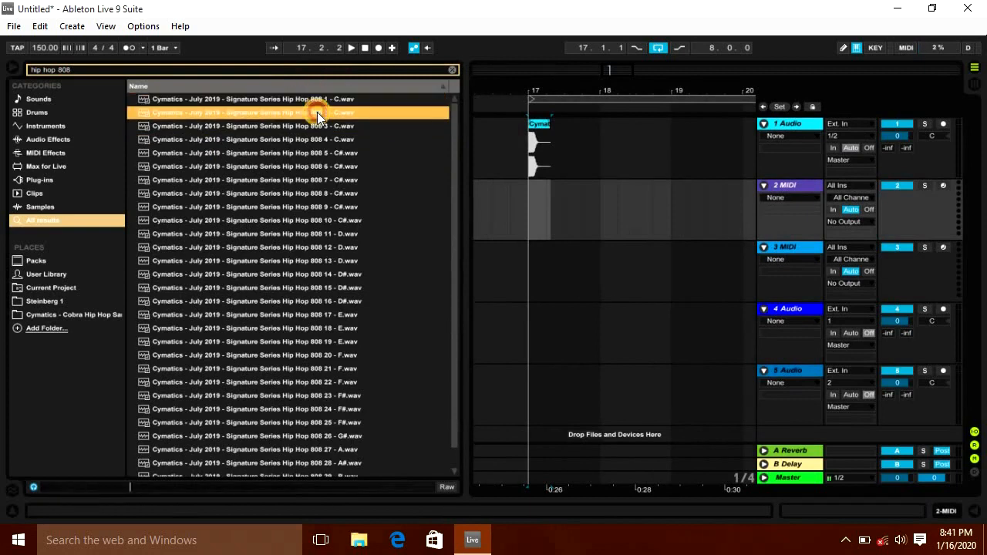
pyautogui.click(306, 99)
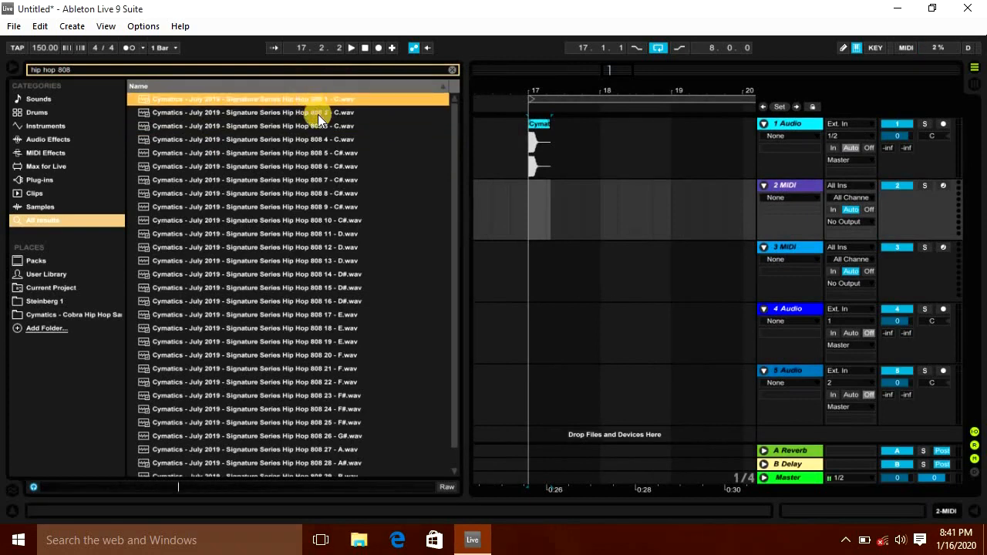
pyautogui.click(318, 114)
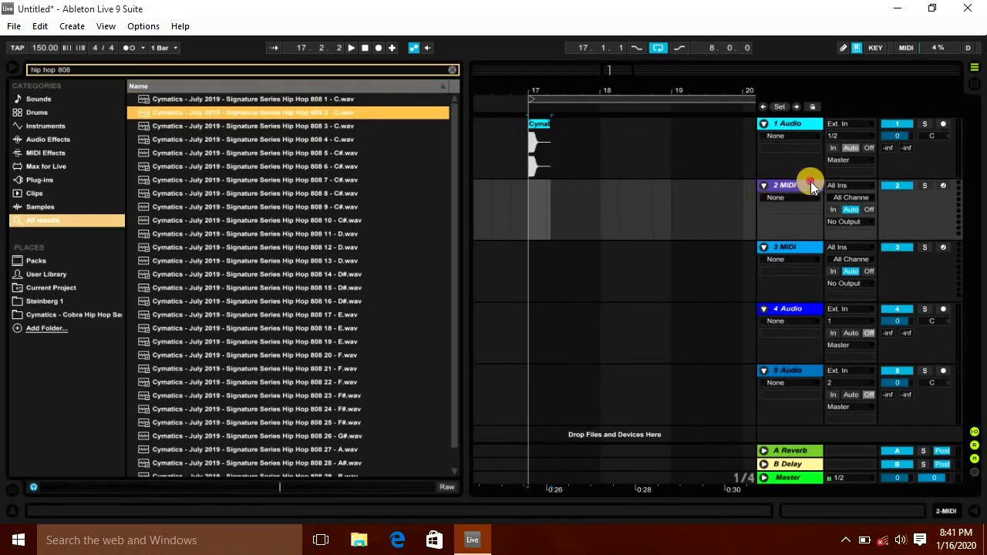
pyautogui.doubleClick(810, 182)
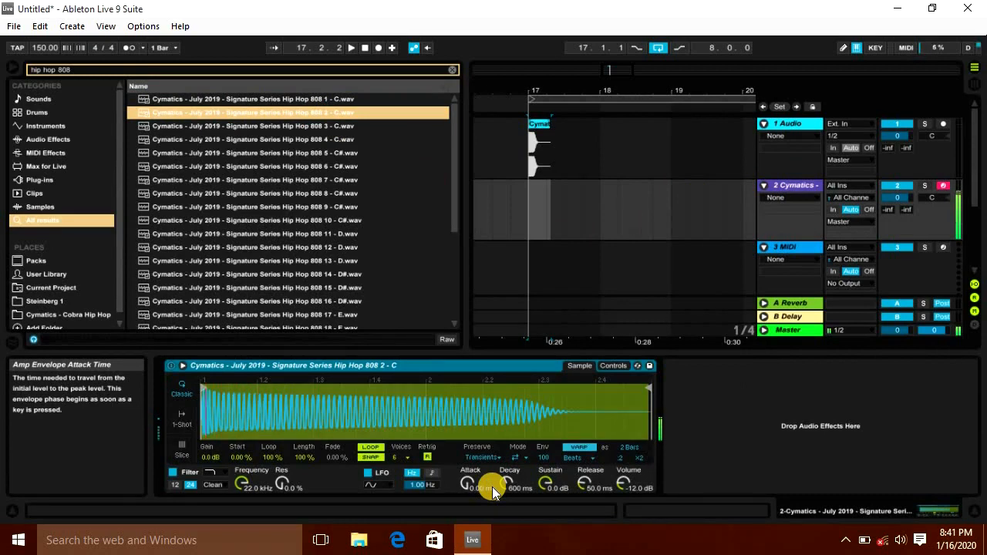
# Step: Search for c minor adv and load the C Minor scale preset onto the 808 track
pyautogui.hotkey('ctrl', 'f')
pyautogui.write('cym')
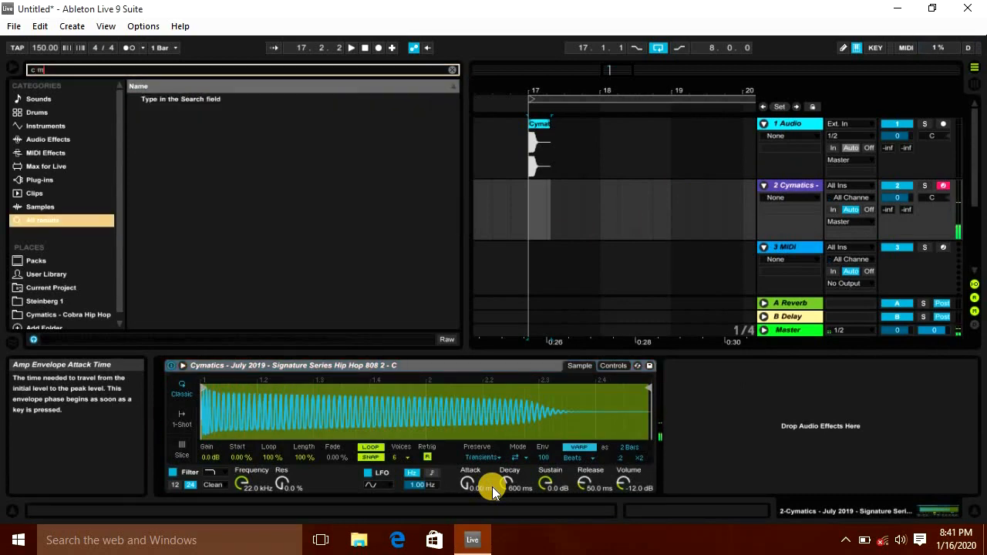
pyautogui.hotkey('ctrl', 'a')
pyautogui.press('BackSpace')
pyautogui.write('c minor adv')
pyautogui.press('Down')
pyautogui.press('Down')
pyautogui.press('Down')
pyautogui.press('Return')
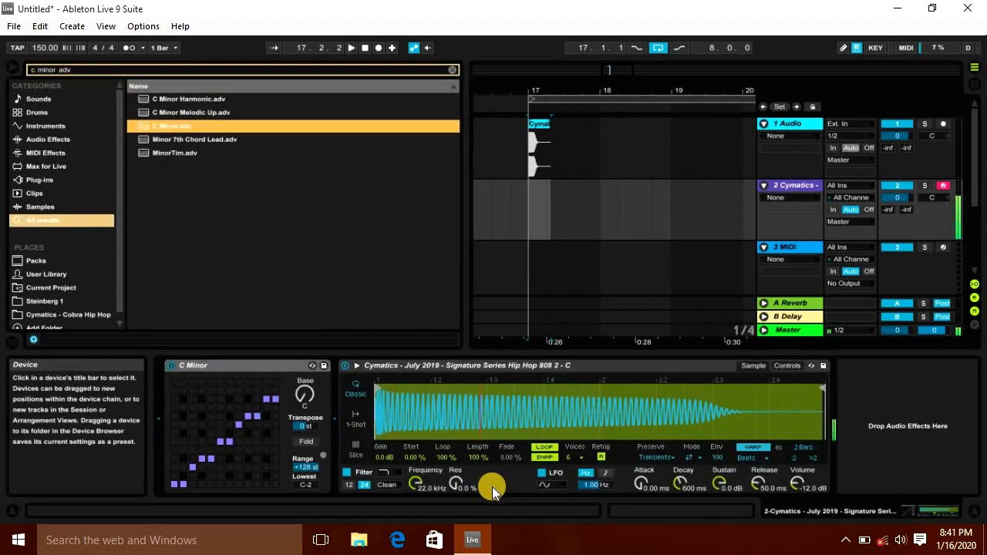
# Step: Set the 808 Simpler volume to about -8.57 dB
pyautogui.press('Tab')
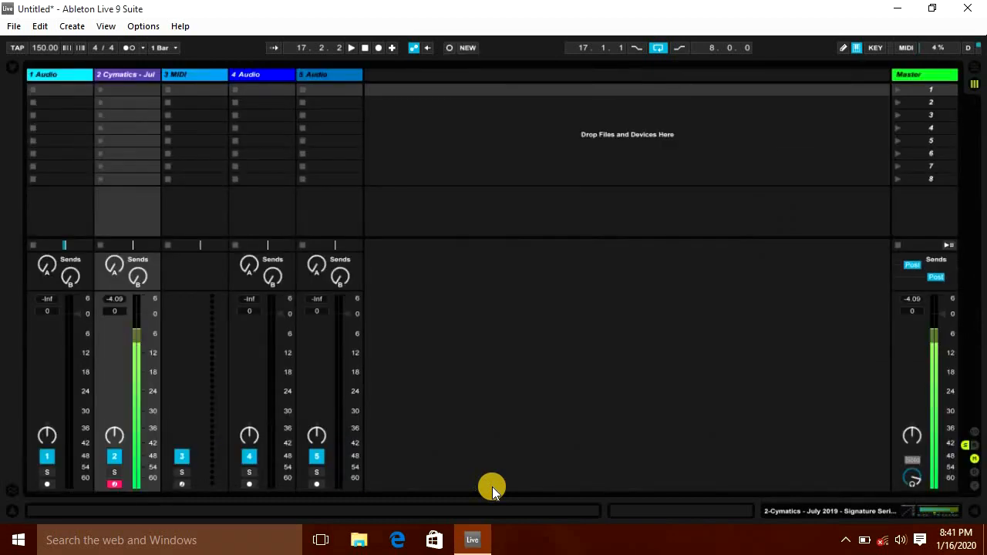
pyautogui.doubleClick(145, 75)
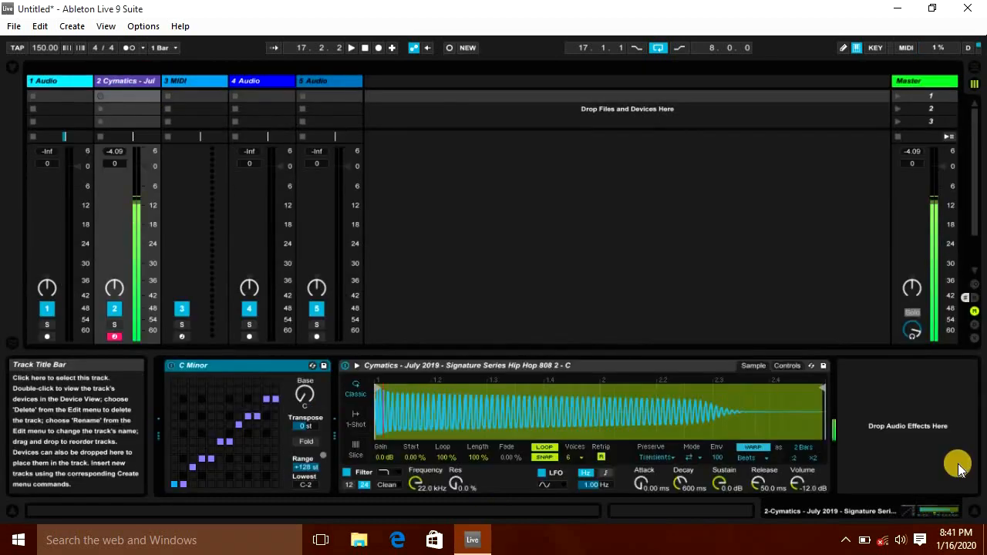
pyautogui.click(800, 482)
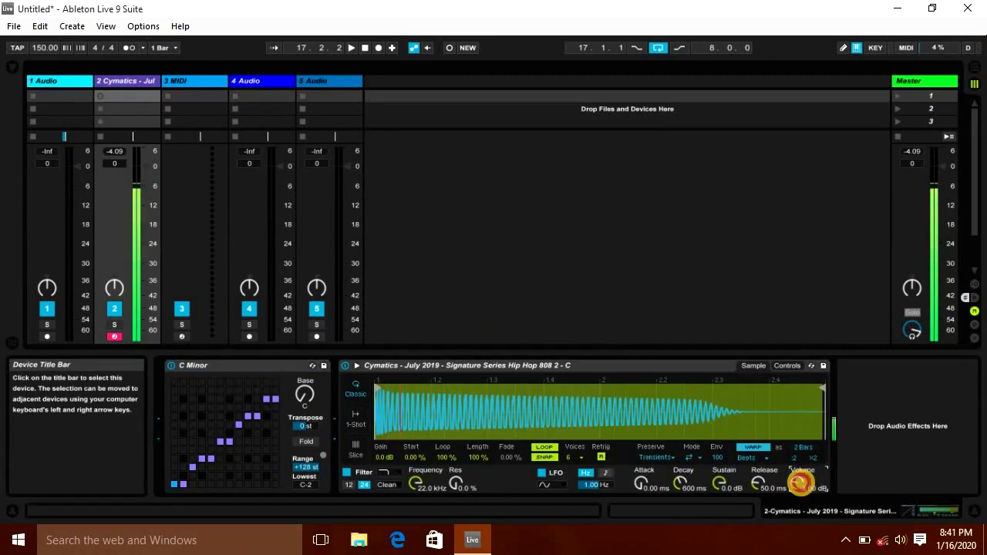
pyautogui.moveTo(800, 482); pyautogui.dragTo(800, 481)
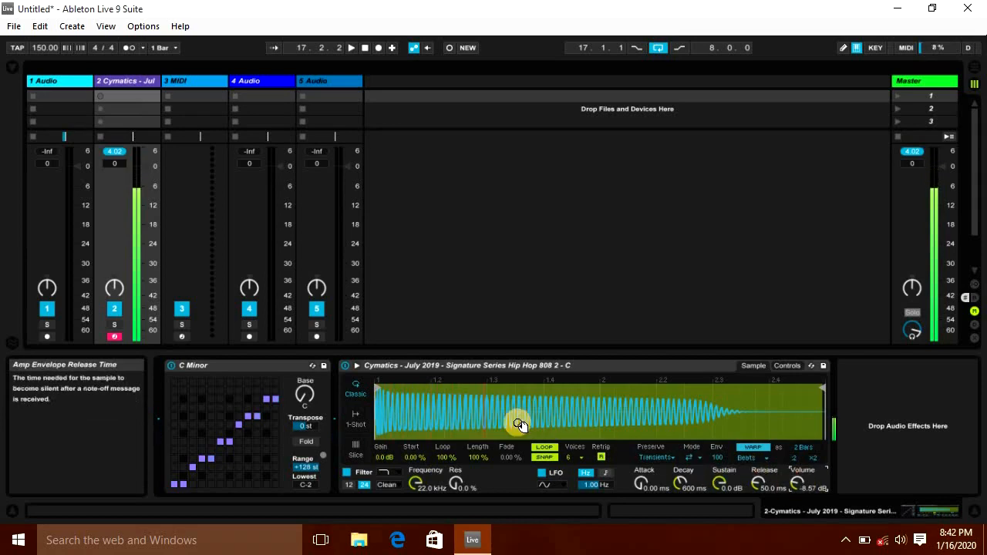
# Step: Solo the 808 track in the arrangement and hide the browser
pyautogui.press('Tab')
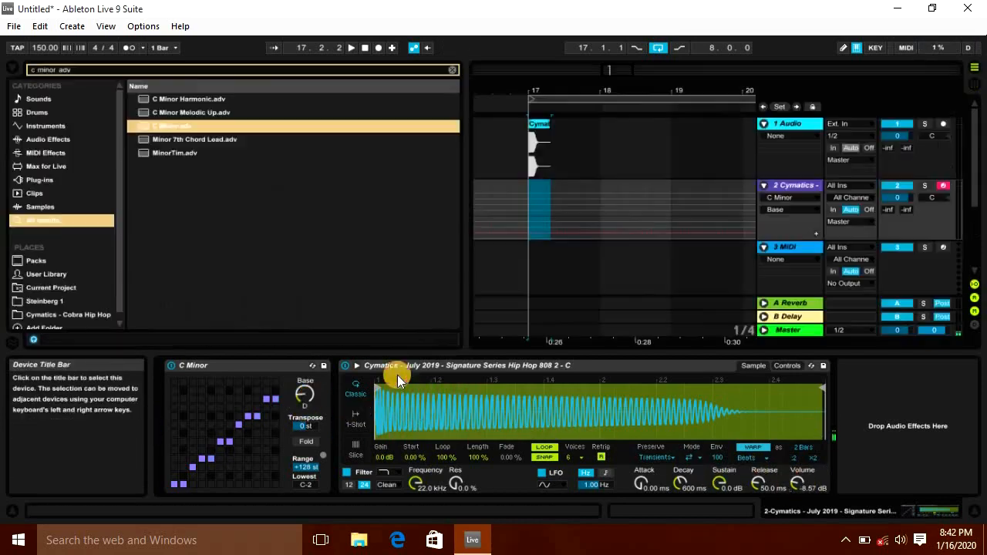
pyautogui.click(525, 191)
pyautogui.click(924, 186)
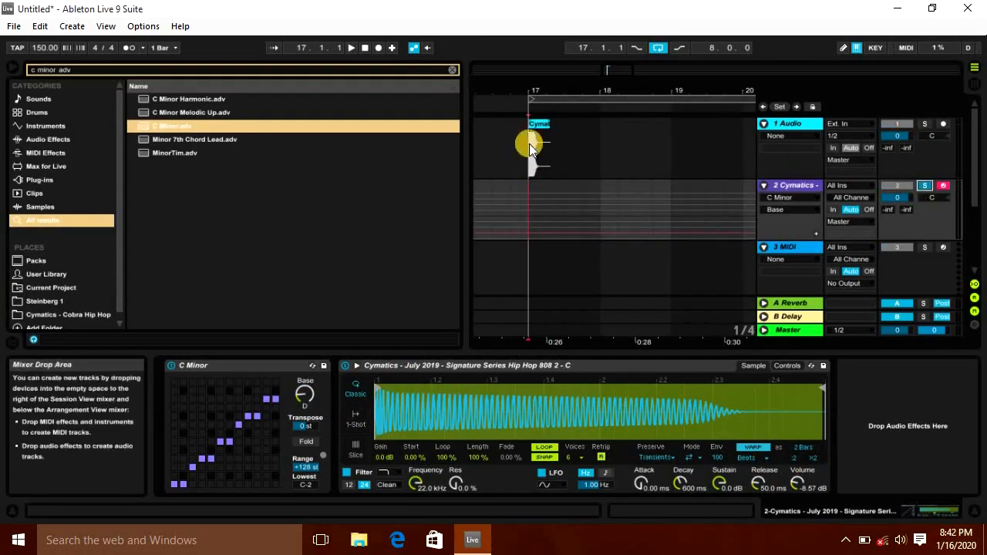
pyautogui.click(13, 65)
# Step: Turn on the metronome and toggle playback
pyautogui.press('space')
pyautogui.click(127, 49)
pyautogui.press('space')
pyautogui.press('space')
# Step: Record a four-bar 808 MIDI part on the soloed track starting at bar 17
pyautogui.click(40, 27)
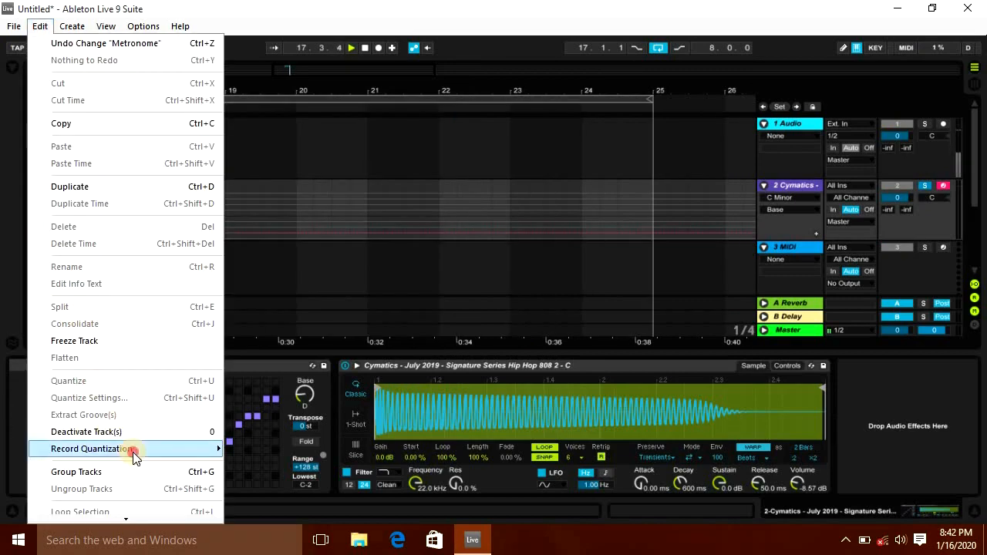
pyautogui.moveTo(131, 449)
pyautogui.click(282, 346)
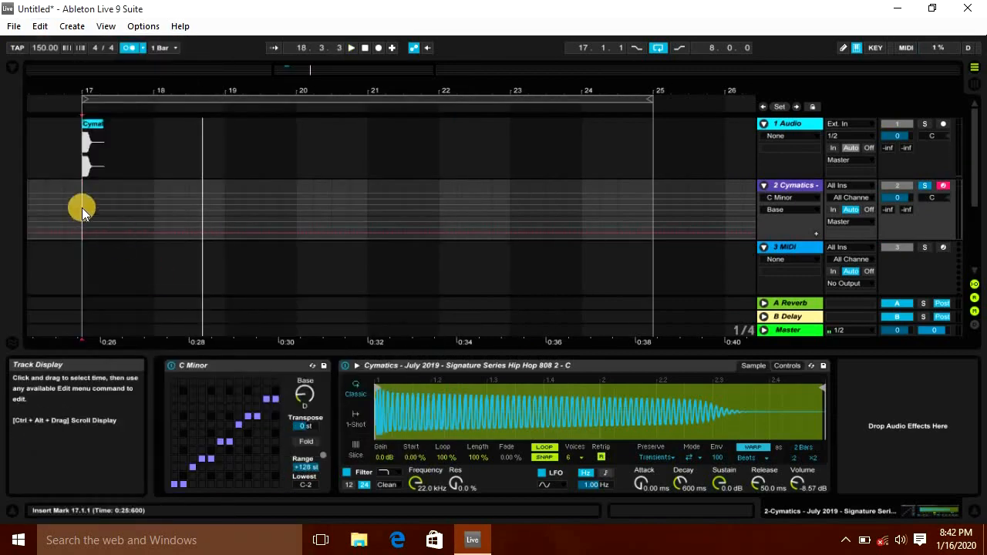
pyautogui.press('F9')
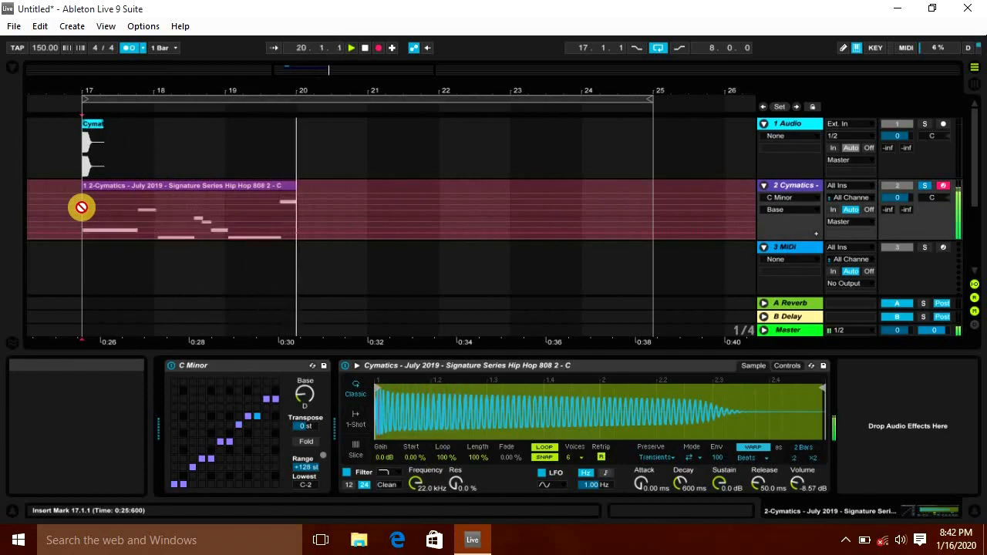
pyautogui.press('space')
# Step: Duplicate the recorded 808 clip to bars 21–25 and play it back
pyautogui.click(81, 201)
pyautogui.hotkey('ctrl', 'd')
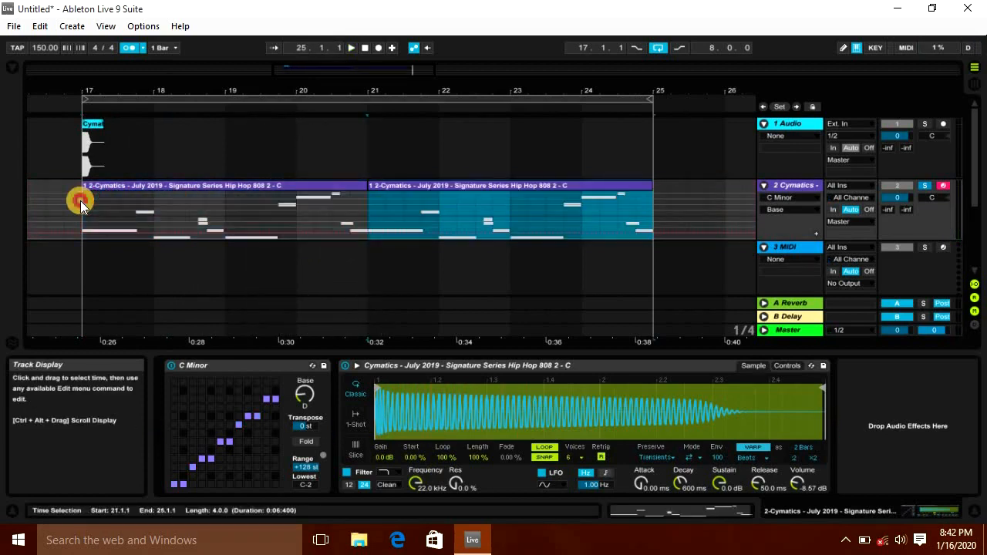
pyautogui.click(80, 200)
pyautogui.press('space')
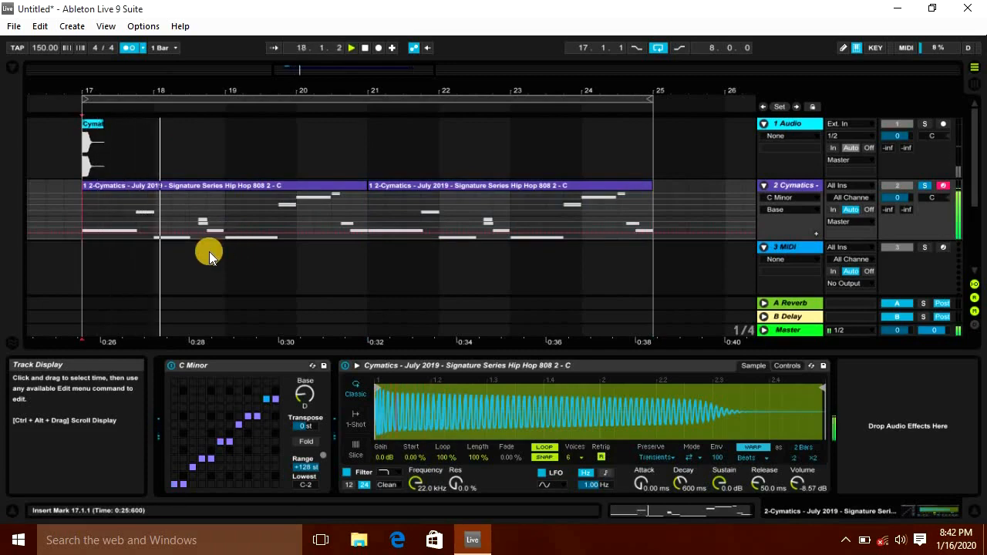
# Step: Open the first 808 clip in the MIDI editor and nudge the F3 note one grid step earlier
pyautogui.doubleClick(198, 187)
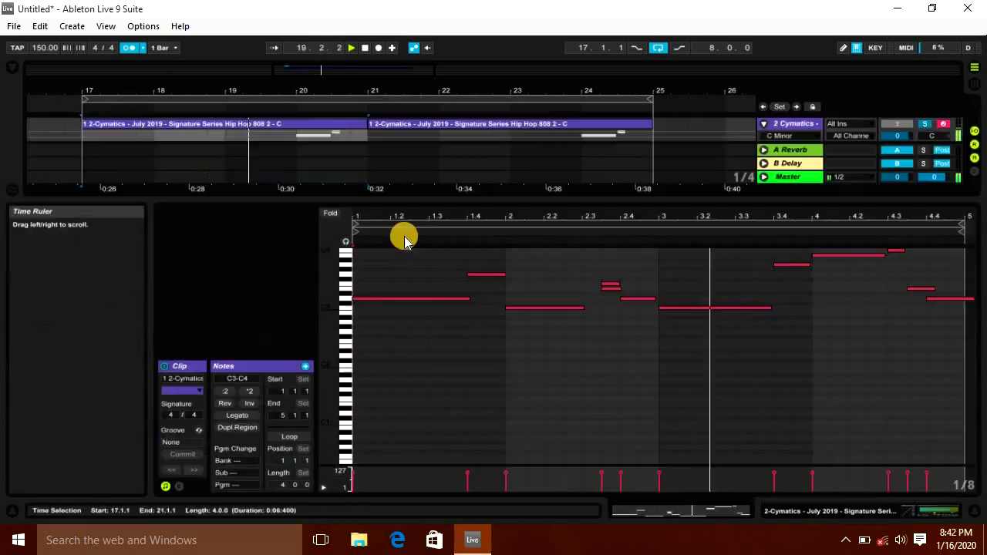
pyautogui.scroll(2, 617, 339)
pyautogui.press('space')
pyautogui.click(615, 326)
pyautogui.press('Left')
pyautogui.press('space')
pyautogui.doubleClick(328, 334)
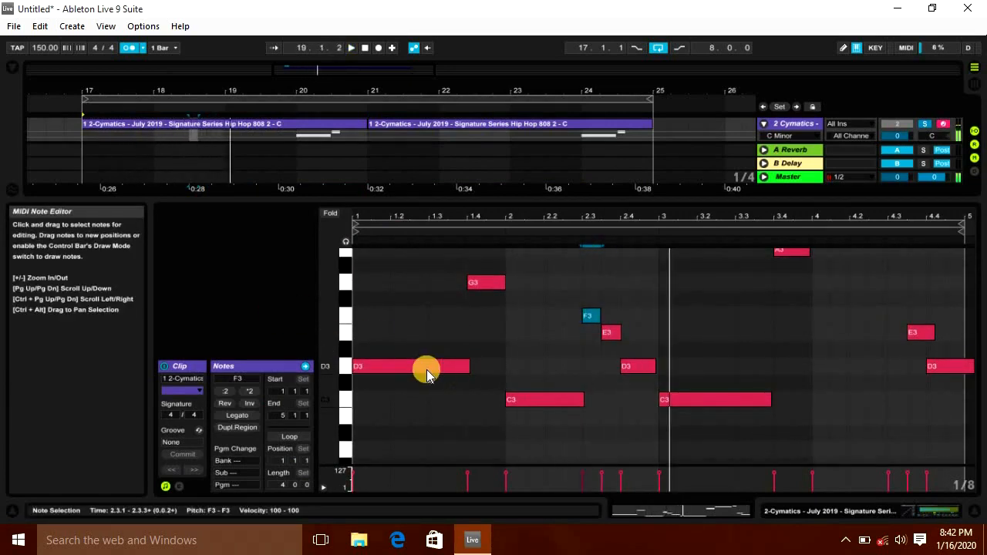
# Step: Transpose all notes in the clip up an octave and back down again
pyautogui.press('space')
pyautogui.hotkey('ctrl', 'a')
pyautogui.hotkey('shift', 'Up')
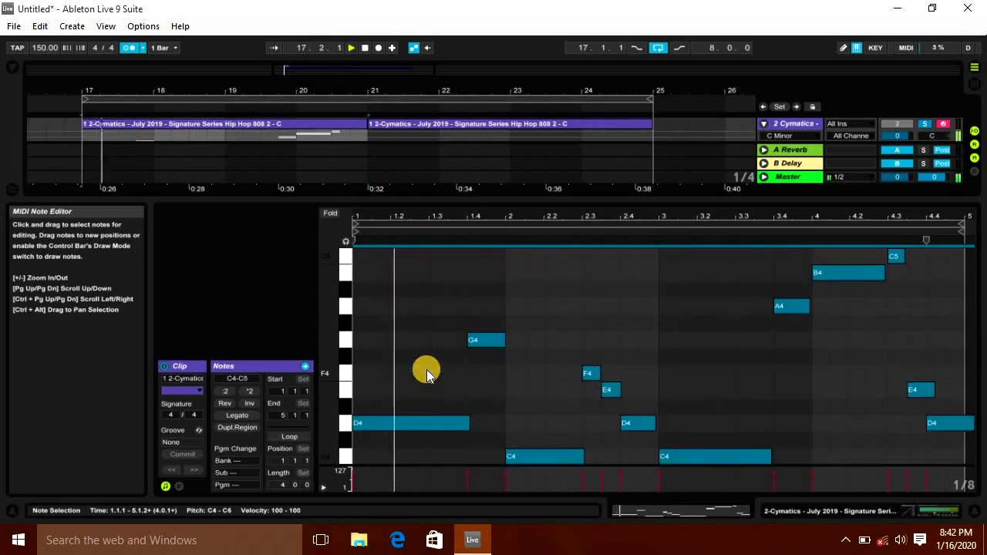
pyautogui.hotkey('shift', 'Down')
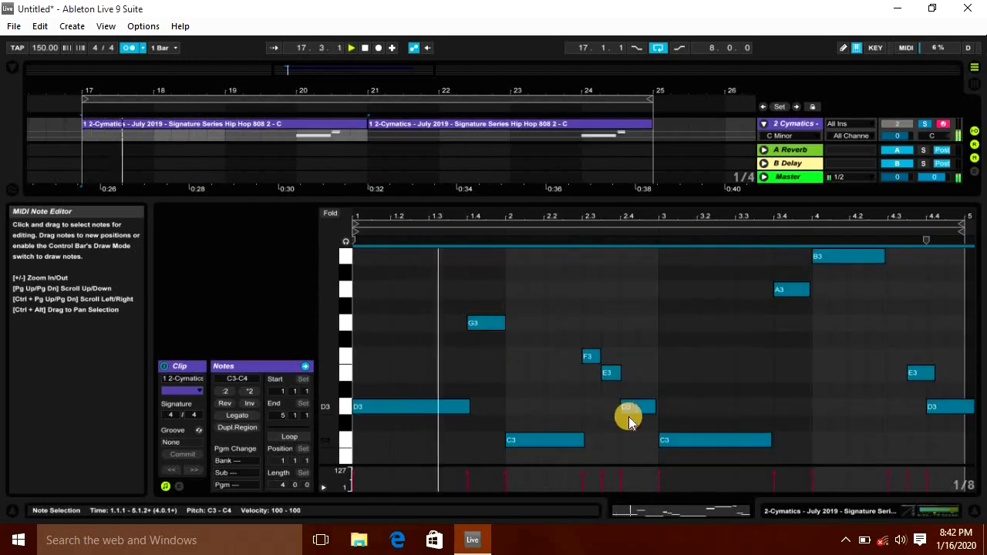
# Step: Close the clip editor and duplicate the edited first 808 clip over bars 21–25
pyautogui.scroll(3, 902, 390)
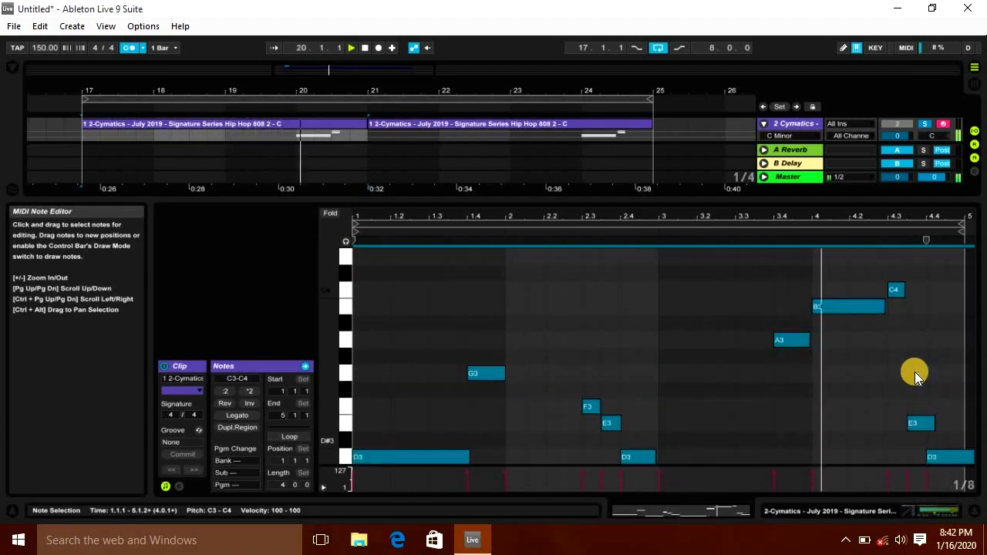
pyautogui.click(974, 510)
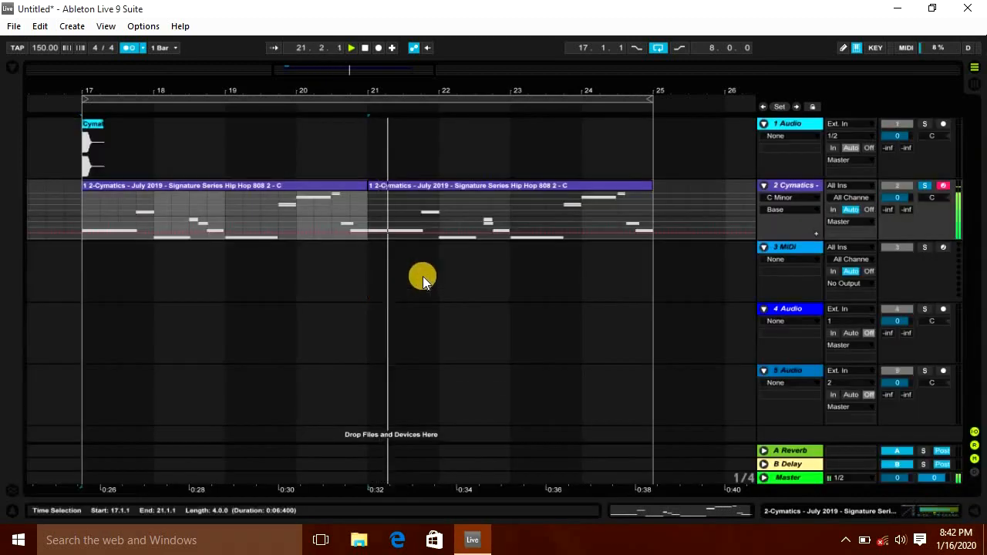
pyautogui.click(333, 185)
pyautogui.press('space')
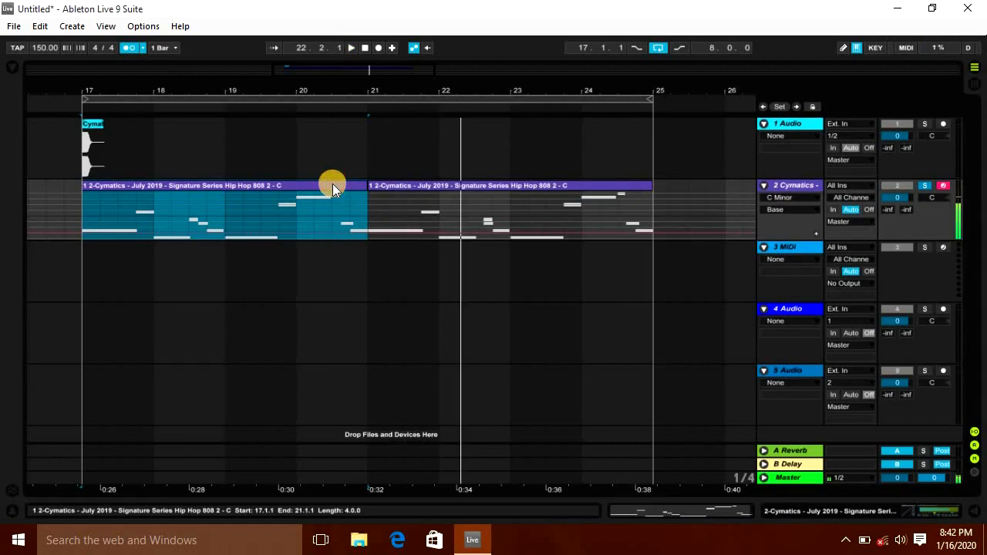
pyautogui.hotkey('ctrl', 'd')
# Step: Copy the kick clip to several beat positions across bars 17 to 21 on the first track
pyautogui.doubleClick(817, 183)
pyautogui.moveTo(90, 123); pyautogui.dragTo(158, 124)
pyautogui.moveTo(131, 92); pyautogui.dragTo(250, 125)
pyautogui.doubleClick(921, 123)
pyautogui.moveTo(254, 125); pyautogui.dragTo(278, 124)
pyautogui.moveTo(275, 124); pyautogui.dragTo(296, 125)
pyautogui.moveTo(298, 125); pyautogui.dragTo(369, 126)
pyautogui.moveTo(369, 126); pyautogui.dragTo(444, 125)
pyautogui.moveTo(444, 125); pyautogui.dragTo(457, 126)
# Step: Duplicate the kick pattern across bars 21–25 and play the arrangement
pyautogui.moveTo(471, 151); pyautogui.dragTo(107, 156)
pyautogui.hotkey('ctrl', 'd')
pyautogui.moveTo(333, 91); pyautogui.dragTo(420, 73)
pyautogui.click(247, 161)
pyautogui.press('space')
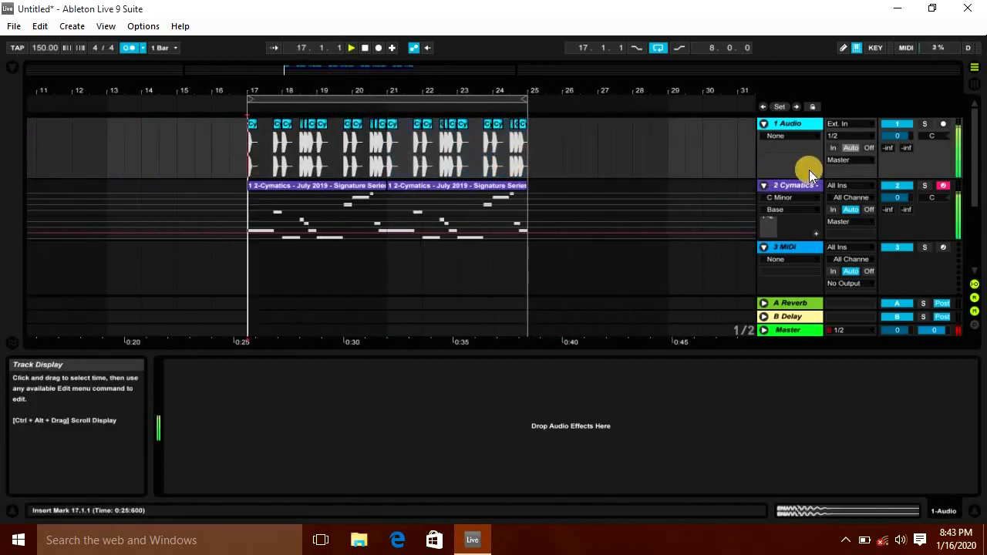
# Step: Rename the first track as kick and add a Compressor to the 808 track
pyautogui.click(794, 124)
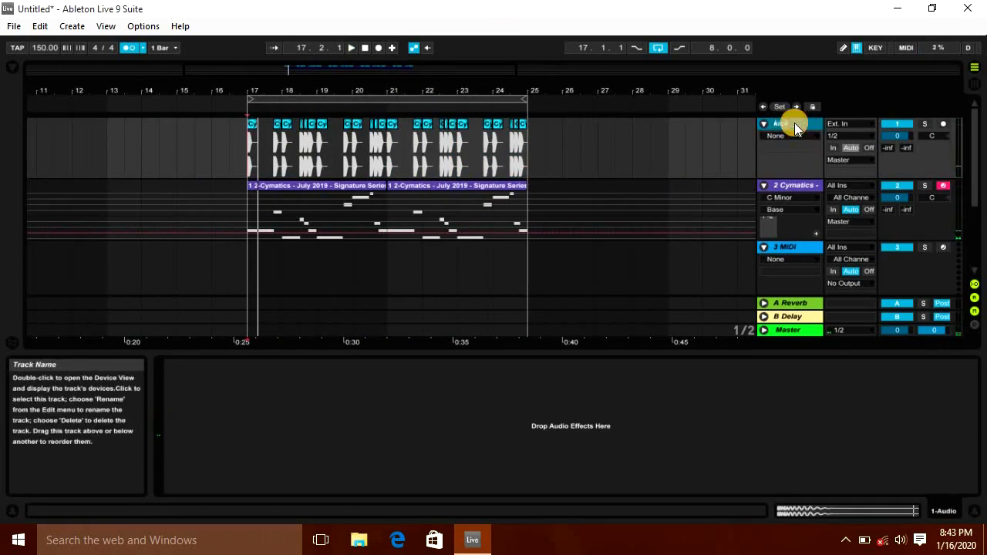
pyautogui.click(803, 187)
pyautogui.hotkey('ctrl', 'f')
pyautogui.write('compres')
pyautogui.press('Return')
# Step: Enable the Compressor's sidechain with audio from the kick track
pyautogui.click(827, 365)
pyautogui.click(836, 380)
pyautogui.click(835, 400)
pyautogui.click(837, 410)
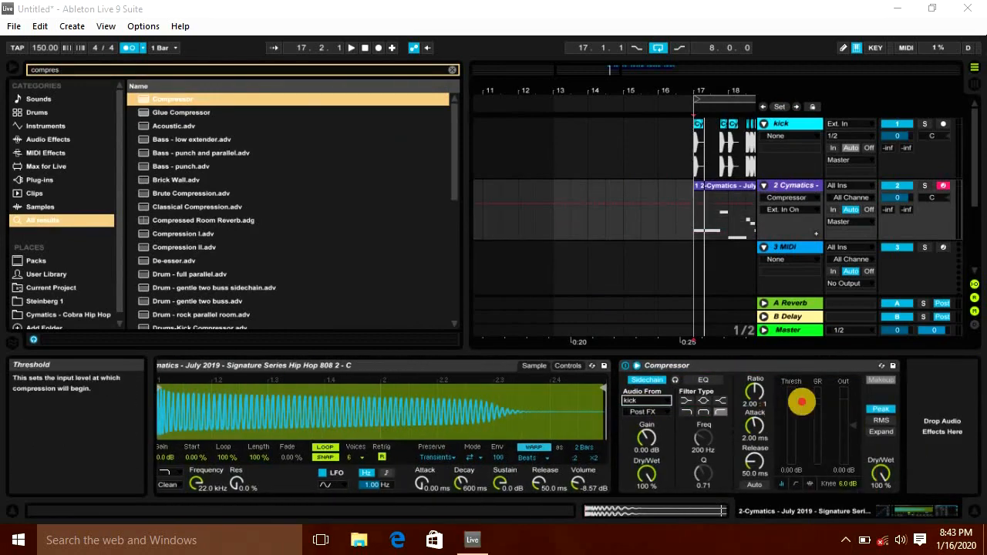
# Step: Lower the compressor threshold to about -15.3 dB and play the beat in session view
pyautogui.moveTo(802, 400); pyautogui.dragTo(798, 464)
pyautogui.press('space')
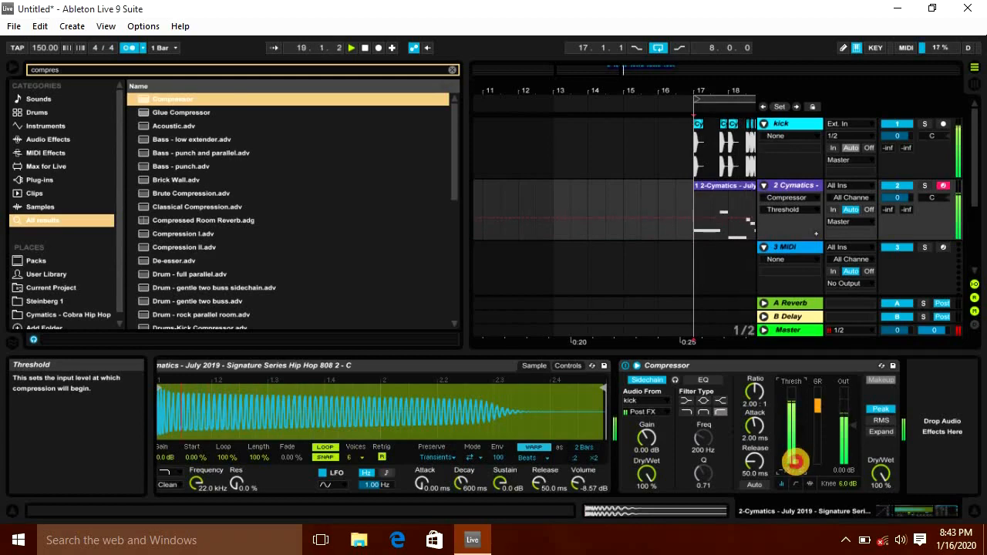
pyautogui.press('Tab')
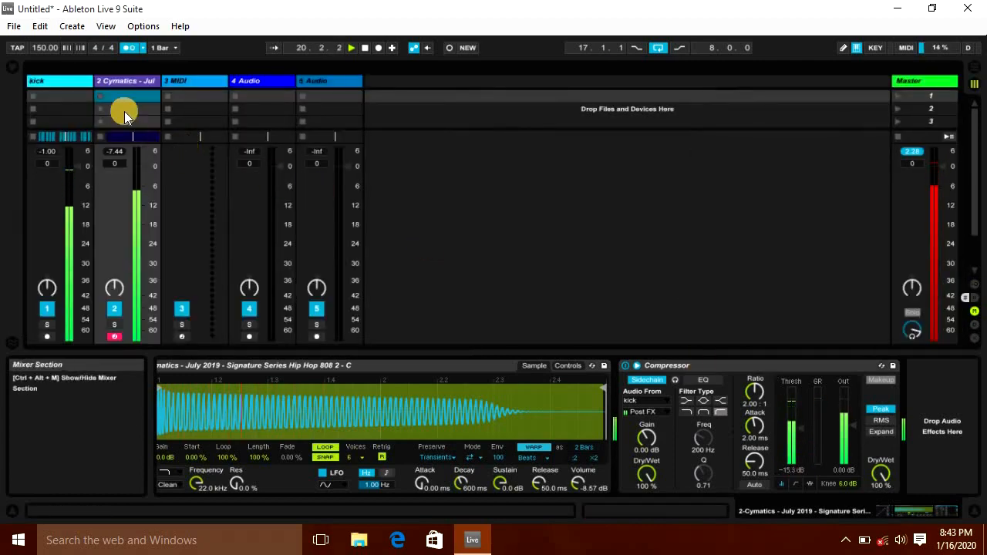
# Step: Raise the 808 Simpler's output volume to about -6.86 dB
pyautogui.click(538, 458)
pyautogui.moveTo(575, 488); pyautogui.dragTo(575, 486)
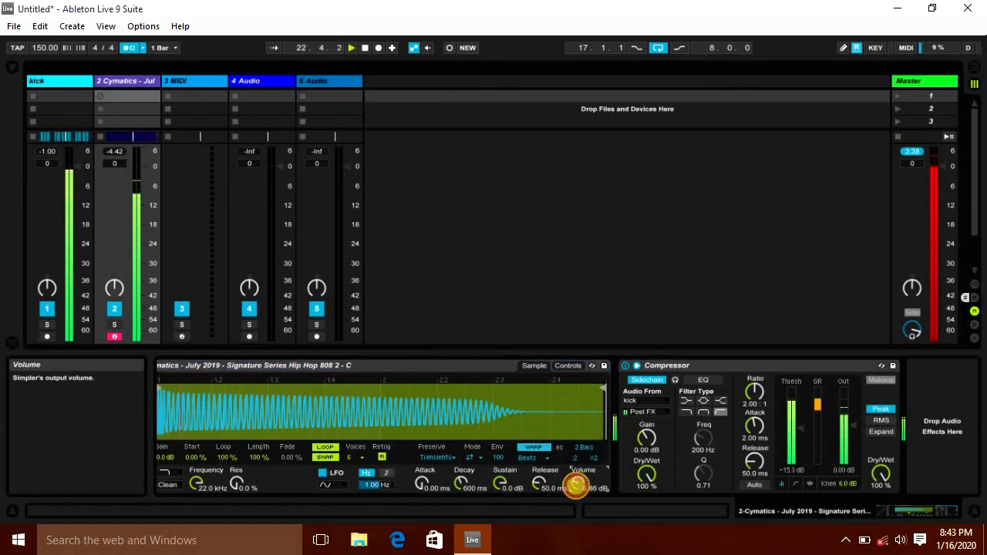
# Step: Switch to the arrangement, stop playback, and search the browser for hip hop samples
pyautogui.press('Tab')
pyautogui.press('space')
pyautogui.hotkey('ctrl', 'f')
pyautogui.write('hiphop')
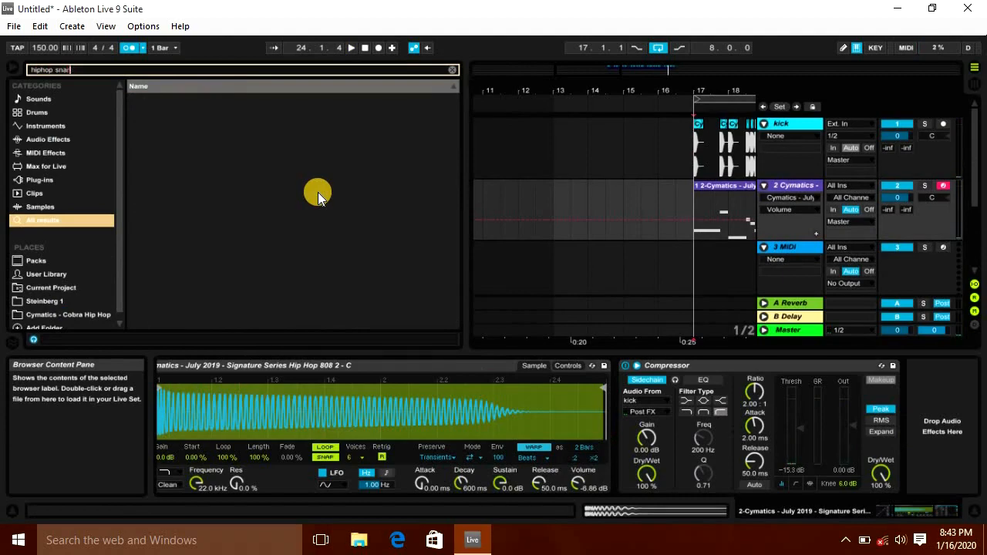
pyautogui.write(' snar')
pyautogui.press('BackSpace')
pyautogui.press('BackSpace')
pyautogui.press('BackSpace')
pyautogui.press('BackSpace')
pyautogui.press('BackSpace')
pyautogui.press('BackSpace')
pyautogui.press('BackSpace')
pyautogui.press('BackSpace')
pyautogui.write('hop')
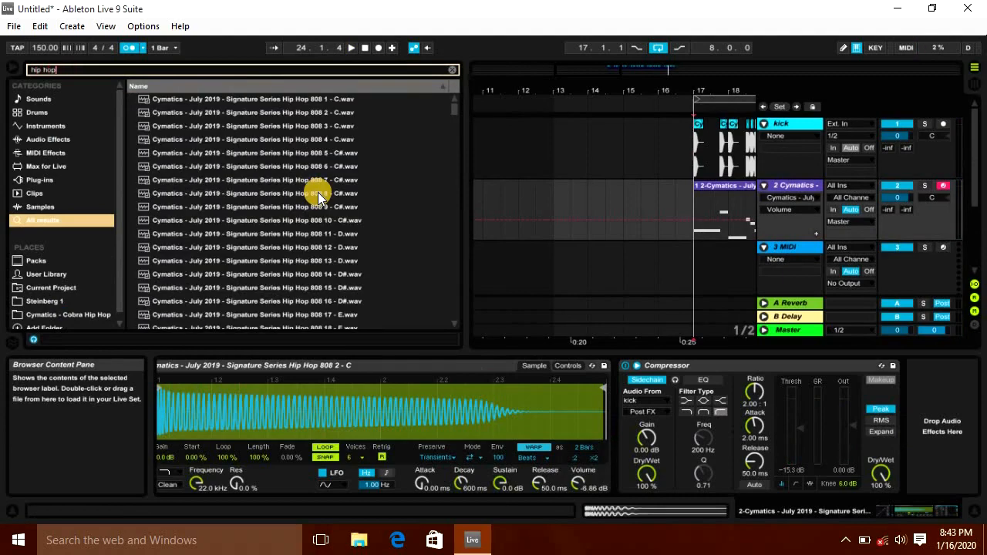
# Step: Preview the hip hop clap samples and place Hip Hop Clap 18 on the third track at bar 17
pyautogui.click(292, 193)
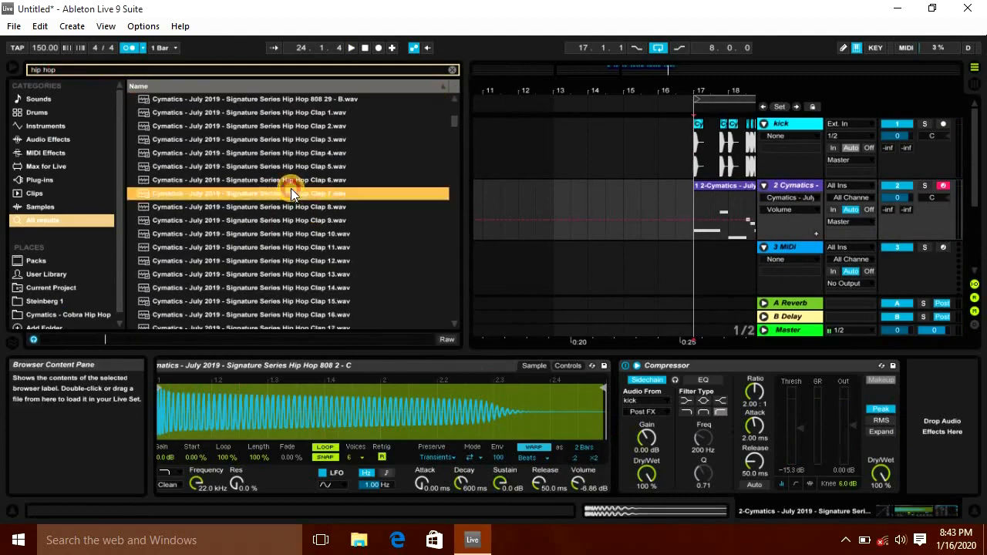
pyautogui.click(316, 126)
pyautogui.click(974, 511)
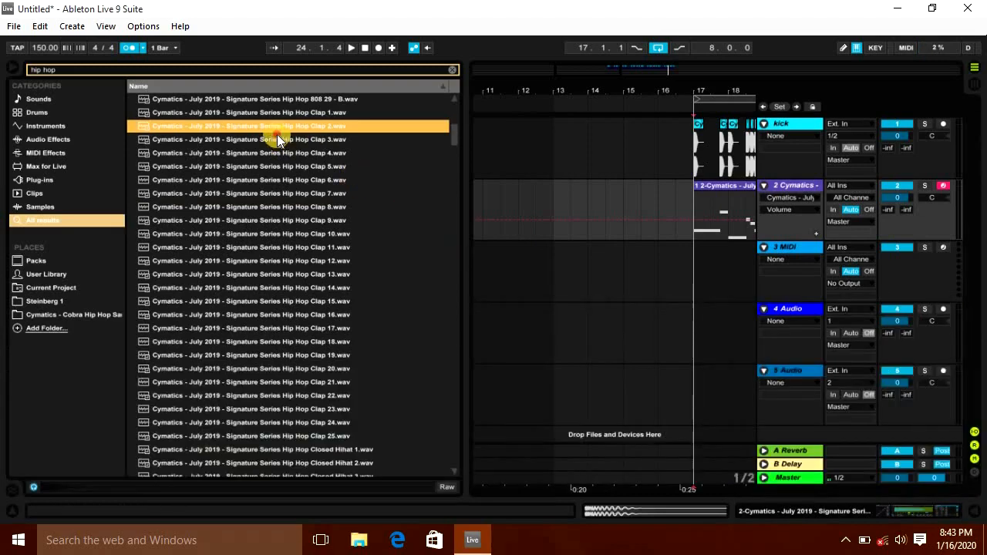
pyautogui.click(277, 138)
pyautogui.click(285, 113)
pyautogui.click(293, 127)
pyautogui.click(303, 193)
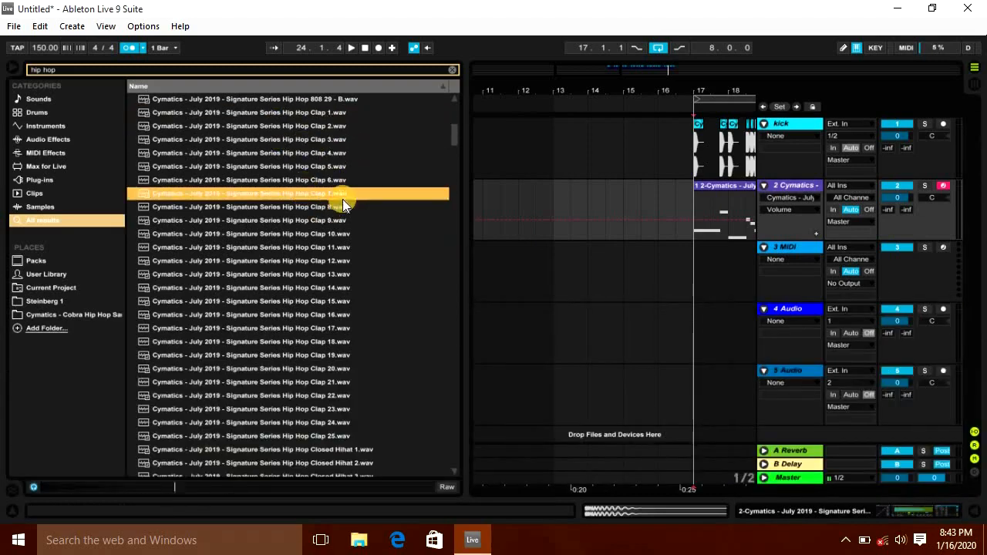
pyautogui.click(299, 209)
pyautogui.click(297, 232)
pyautogui.scroll(-3, 280, 232)
pyautogui.click(276, 233)
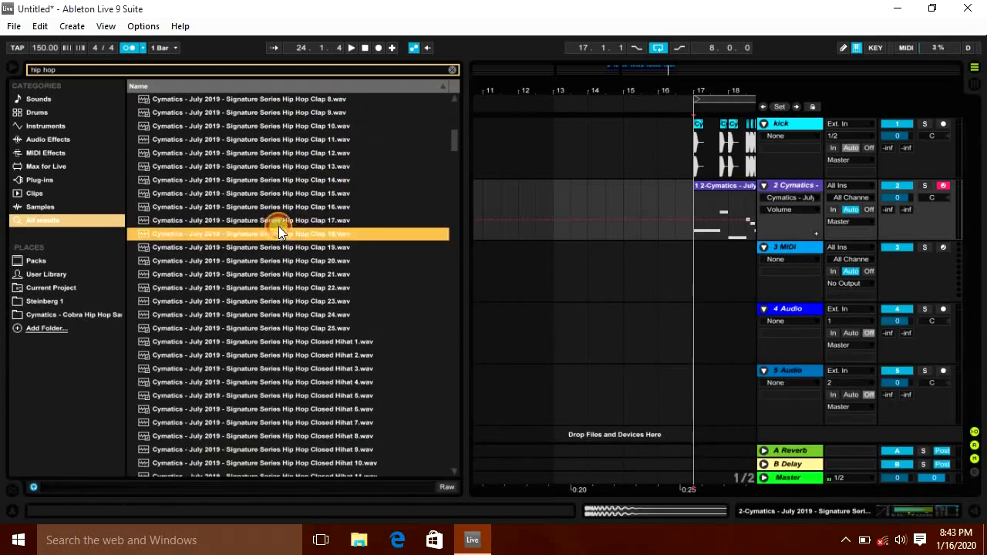
pyautogui.click(299, 143)
pyautogui.click(316, 234)
pyautogui.moveTo(655, 239); pyautogui.dragTo(712, 270)
# Step: Duplicate the clap clip repeatedly so the claps run from bar 17 to bar 25
pyautogui.click(12, 67)
pyautogui.moveTo(290, 81); pyautogui.dragTo(274, 245)
pyautogui.click(198, 264)
pyautogui.press('space')
pyautogui.moveTo(184, 275); pyautogui.dragTo(323, 283)
pyautogui.hotkey('ctrl', 'd')
pyautogui.hotkey('ctrl', 'd')
pyautogui.moveTo(337, 88); pyautogui.dragTo(339, 87)
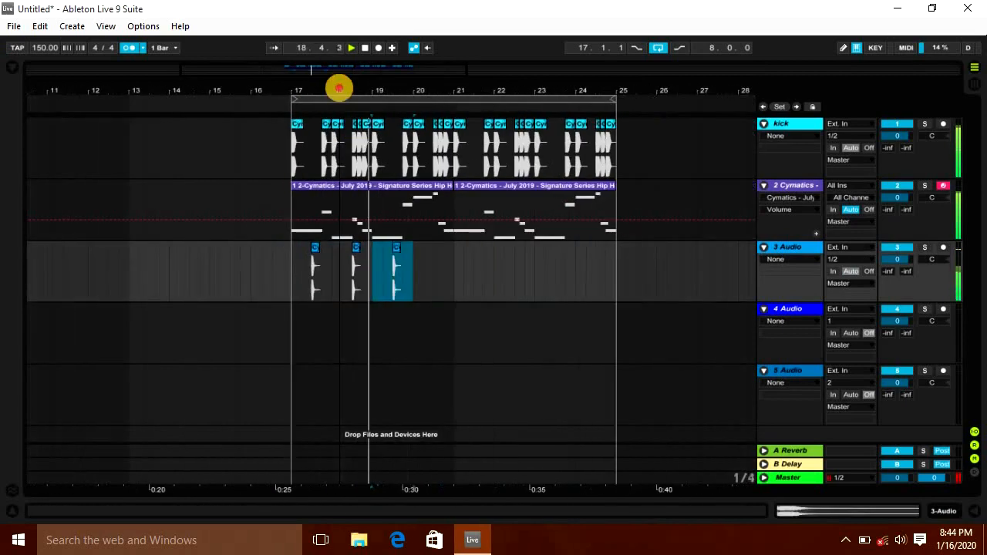
pyautogui.hotkey('ctrl', 'd')
pyautogui.hotkey('ctrl', 'd')
pyautogui.hotkey('ctrl', 'd')
pyautogui.hotkey('ctrl', 'd')
# Step: In session view, set the kick track volume to -2.4 dB and the clap track to -3.0 dB
pyautogui.press('Tab')
pyautogui.moveTo(71, 164); pyautogui.dragTo(73, 163)
pyautogui.moveTo(201, 165)
pyautogui.mouseDown()
pyautogui.moveTo(208, 167)
pyautogui.moveTo(199, 168)
pyautogui.mouseUp()
pyautogui.press('Tab')
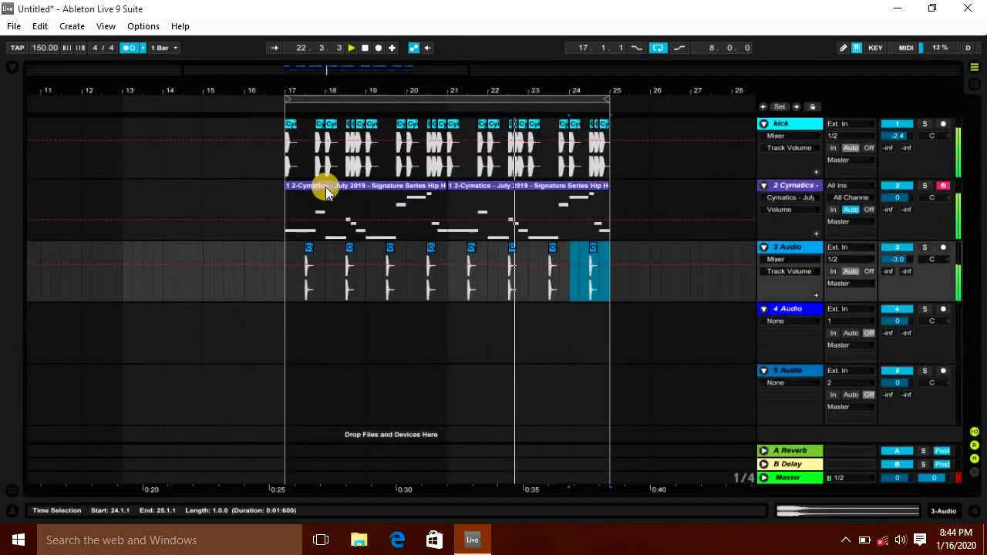
# Step: Search the browser for hip hop and reveal the Cymatics sample folder in Places
pyautogui.click(275, 335)
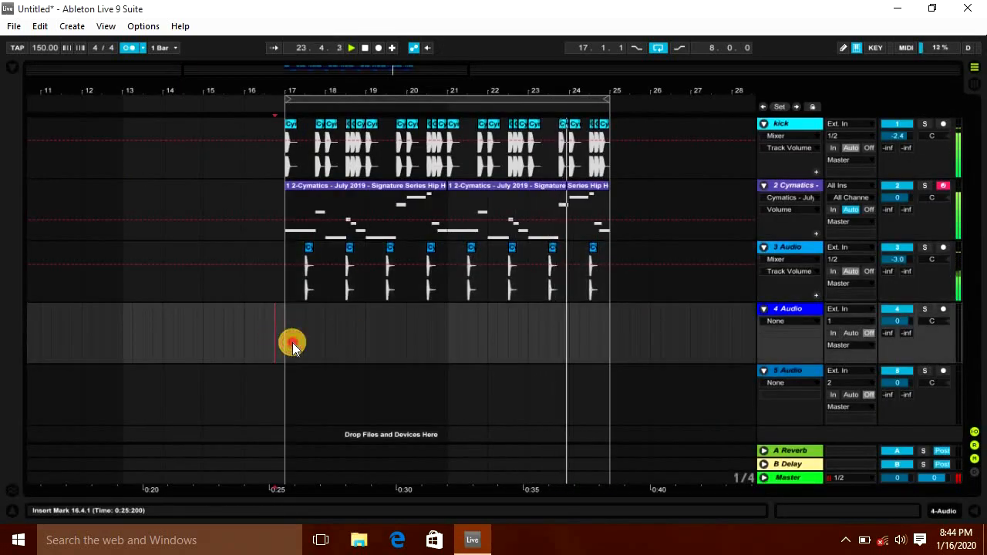
pyautogui.click(12, 68)
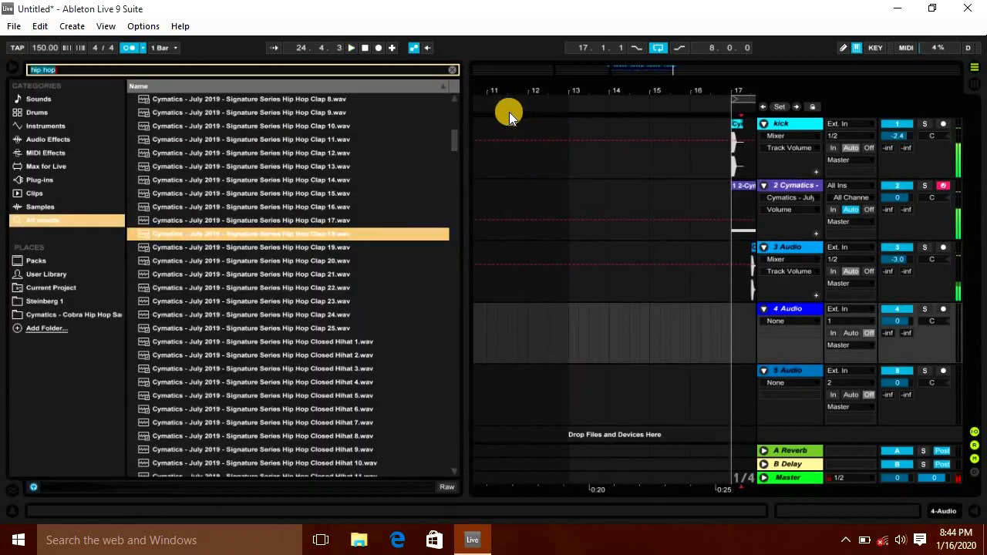
pyautogui.write('hiphop')
pyautogui.press('BackSpace')
pyautogui.press('BackSpace')
pyautogui.press('BackSpace')
pyautogui.press('BackSpace')
pyautogui.press('BackSpace')
pyautogui.press('BackSpace')
pyautogui.write('hip hop')
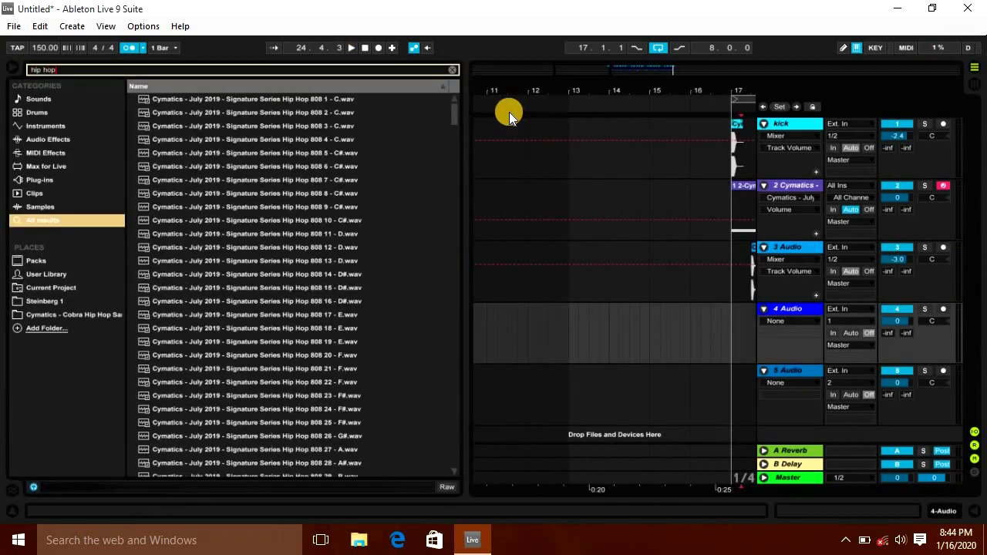
pyautogui.click(215, 113)
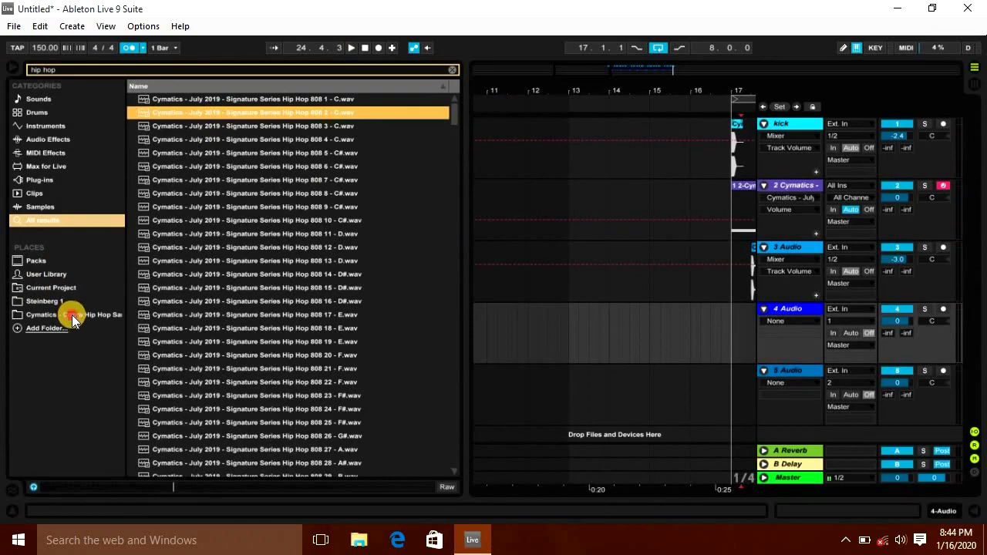
pyautogui.click(72, 314)
pyautogui.click(41, 220)
pyautogui.click(254, 182)
pyautogui.rightClick(236, 180)
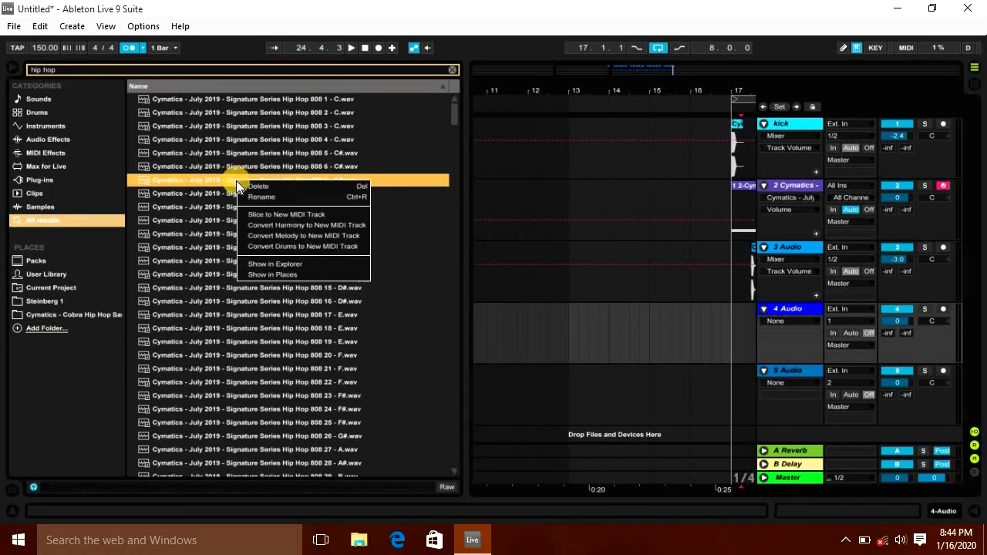
pyautogui.click(278, 275)
pyautogui.scroll(2, 271, 247)
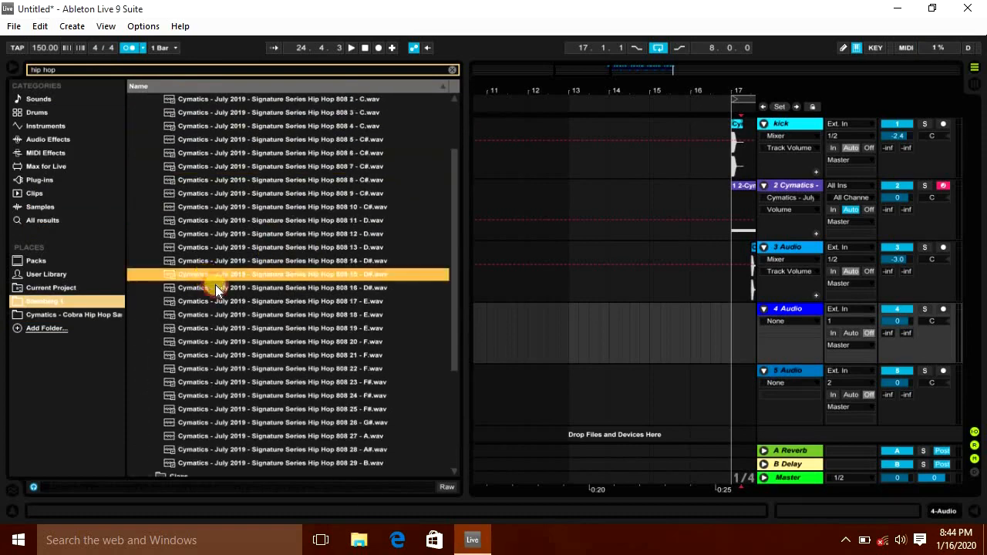
# Step: Open the Cymbals crashes and place Hip Hop Crash 2 on track 4 at bar 17, then play
pyautogui.click(240, 331)
pyautogui.click(208, 346)
pyautogui.click(208, 367)
pyautogui.click(188, 194)
pyautogui.click(278, 222)
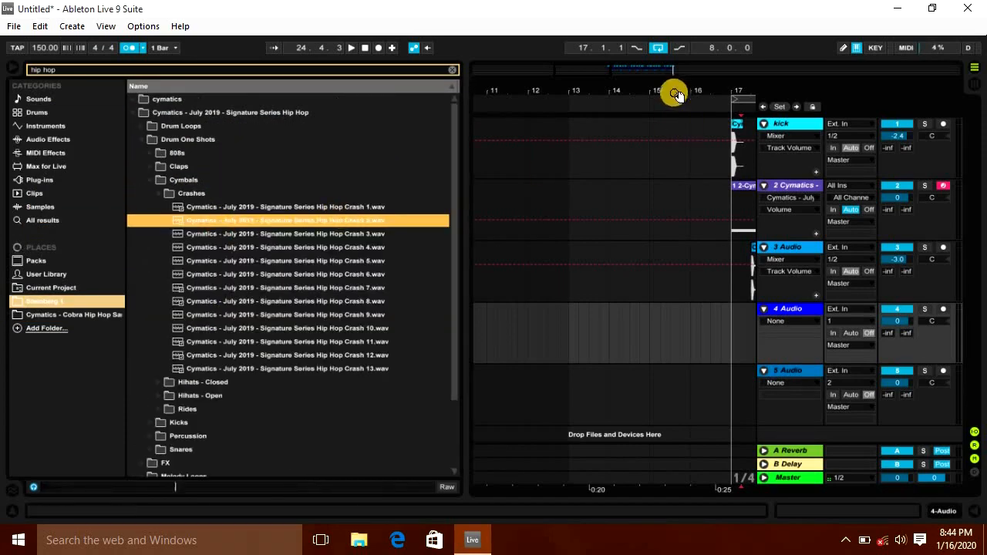
pyautogui.moveTo(674, 95); pyautogui.dragTo(354, 175)
pyautogui.moveTo(504, 83); pyautogui.dragTo(605, 87)
pyautogui.moveTo(339, 220); pyautogui.dragTo(560, 330)
pyautogui.press('space')
# Step: Preview the open hi-hat samples and add Hip Hop Open Hihat 5 on a new audio track
pyautogui.click(200, 192)
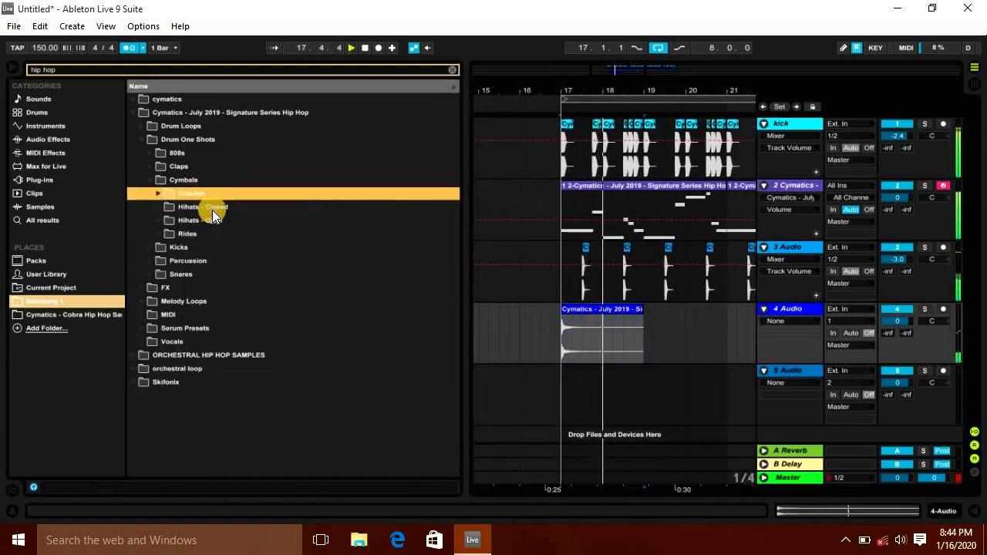
pyautogui.click(212, 208)
pyautogui.click(266, 275)
pyautogui.click(573, 408)
pyautogui.scroll(-3, 236, 306)
pyautogui.click(237, 309)
pyautogui.click(282, 277)
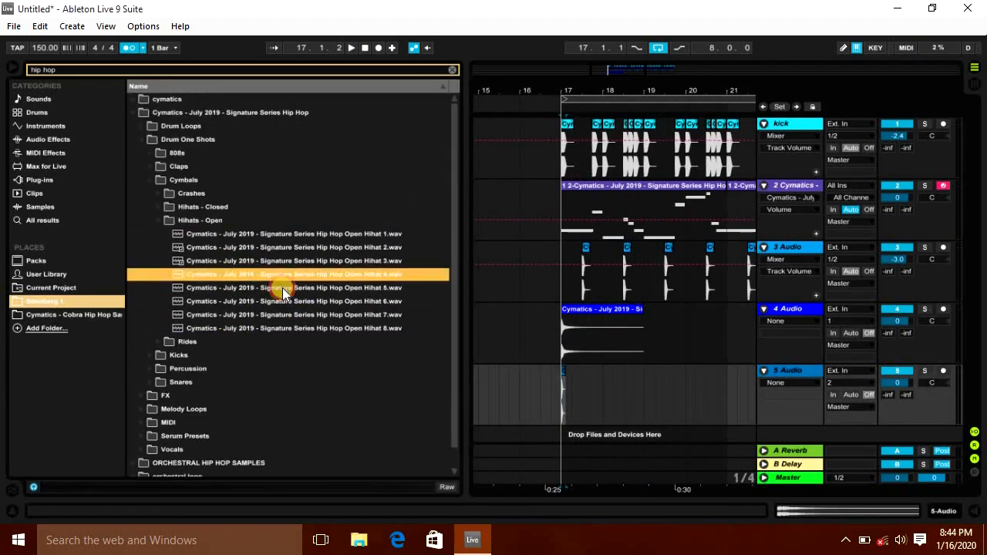
pyautogui.click(282, 288)
pyautogui.click(256, 234)
pyautogui.click(293, 288)
pyautogui.moveTo(336, 289); pyautogui.dragTo(586, 434)
# Step: Preview the ride samples, insert an audio track, and place a ride sample on it at bar 17
pyautogui.click(210, 342)
pyautogui.click(243, 328)
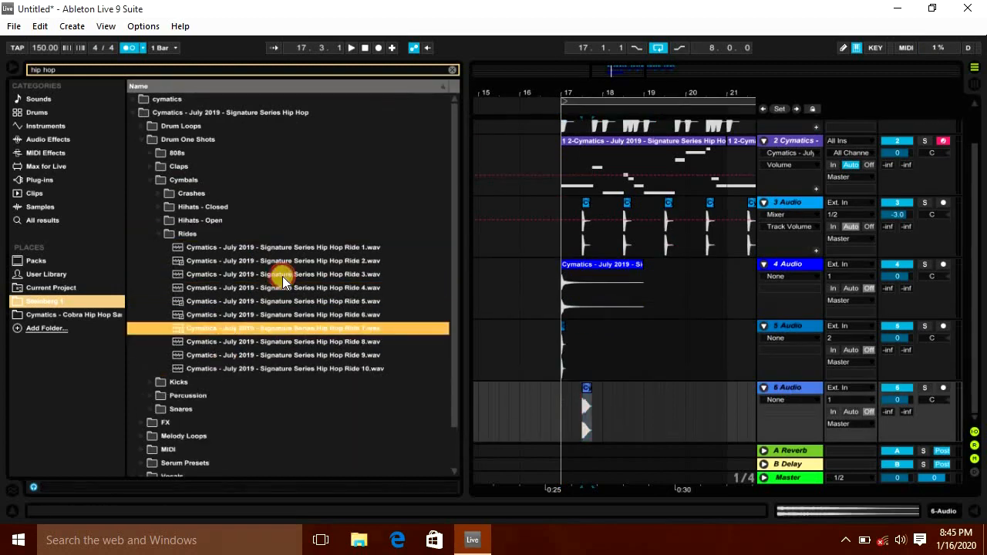
pyautogui.click(285, 276)
pyautogui.scroll(-2, 351, 320)
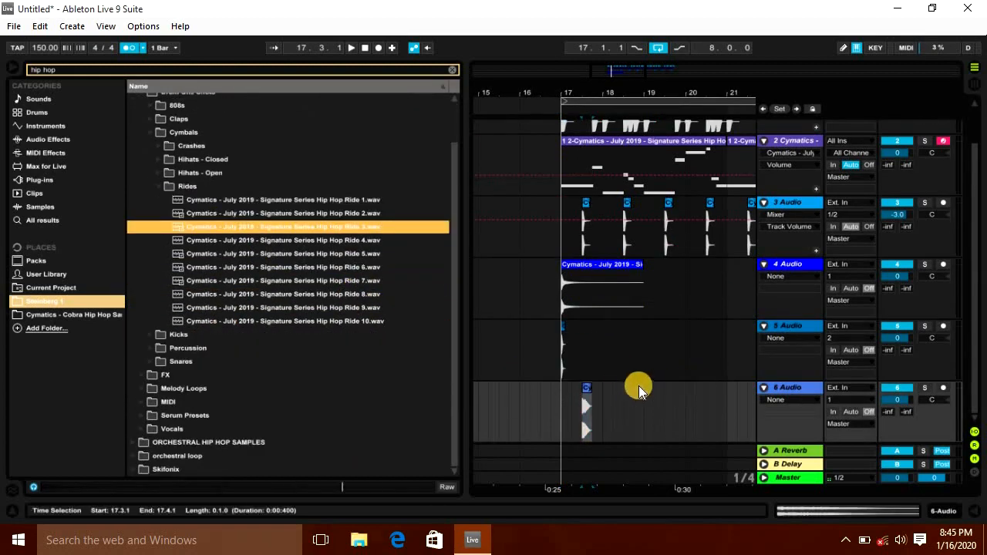
pyautogui.hotkey('ctrl', 't')
pyautogui.moveTo(299, 245); pyautogui.dragTo(566, 434)
# Step: Open the Snares folder and preview the hip hop snare samples
pyautogui.scroll(2, 215, 221)
pyautogui.click(189, 180)
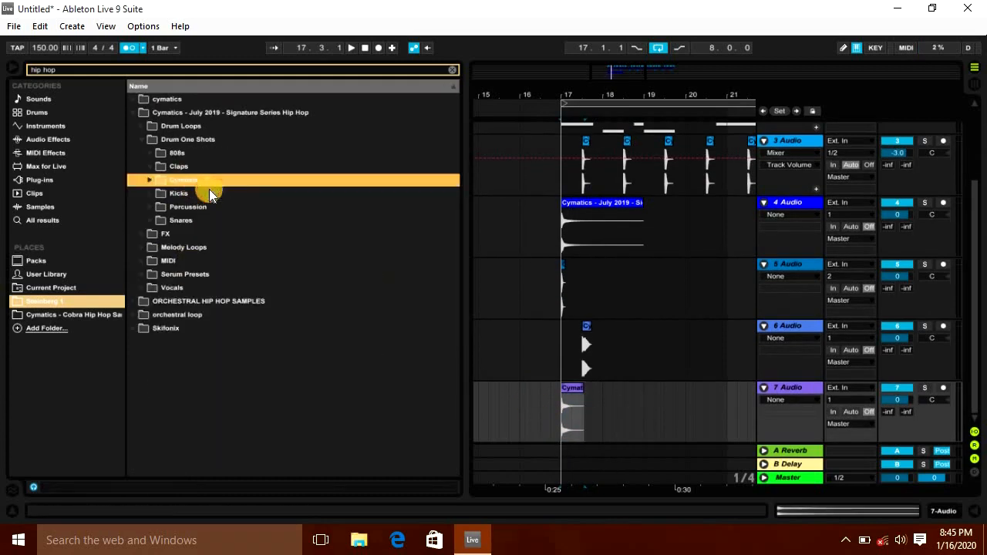
pyautogui.click(192, 222)
pyautogui.click(212, 247)
pyautogui.click(276, 262)
pyautogui.scroll(-3, 275, 256)
pyautogui.click(263, 223)
pyautogui.click(262, 244)
pyautogui.click(259, 116)
pyautogui.click(286, 167)
pyautogui.click(297, 181)
pyautogui.click(312, 234)
pyautogui.click(320, 220)
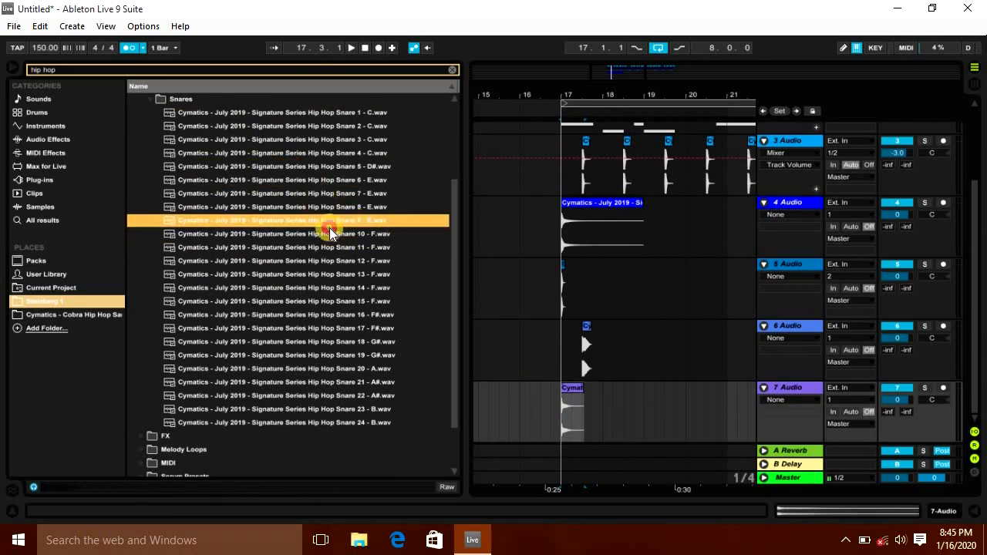
pyautogui.click(335, 274)
pyautogui.click(326, 287)
pyautogui.click(318, 234)
pyautogui.click(330, 290)
pyautogui.click(331, 330)
pyautogui.click(332, 341)
pyautogui.click(330, 301)
# Step: Insert another audio track and place a hip hop snare sample on it at bar 17
pyautogui.hotkey('ctrl', 't')
pyautogui.scroll(-3, 272, 237)
pyautogui.click(268, 174)
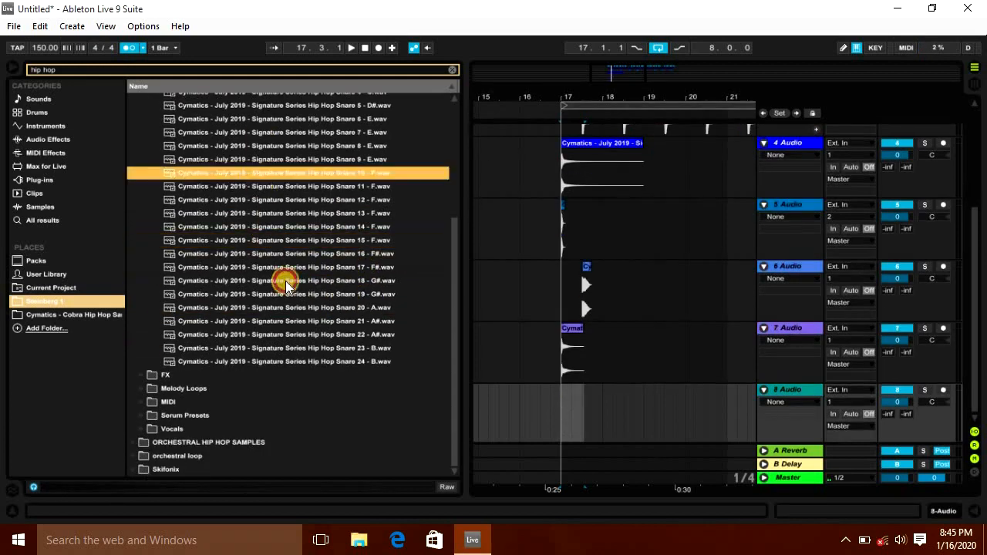
pyautogui.click(286, 285)
pyautogui.click(298, 337)
pyautogui.scroll(1, 302, 241)
pyautogui.scroll(3, 303, 235)
pyautogui.click(305, 214)
pyautogui.click(308, 254)
pyautogui.click(356, 214)
pyautogui.click(374, 188)
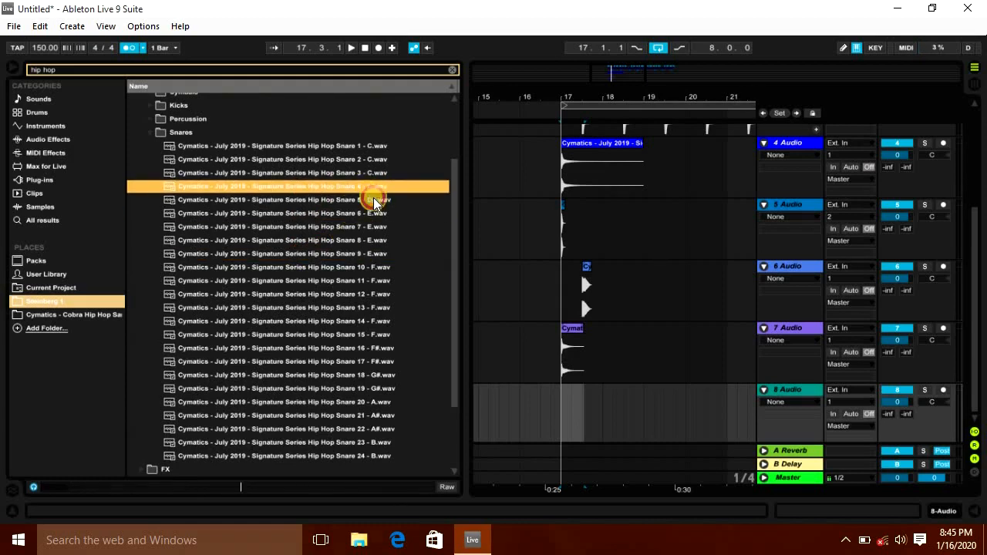
pyautogui.click(355, 159)
pyautogui.click(361, 175)
pyautogui.click(381, 190)
pyautogui.click(357, 159)
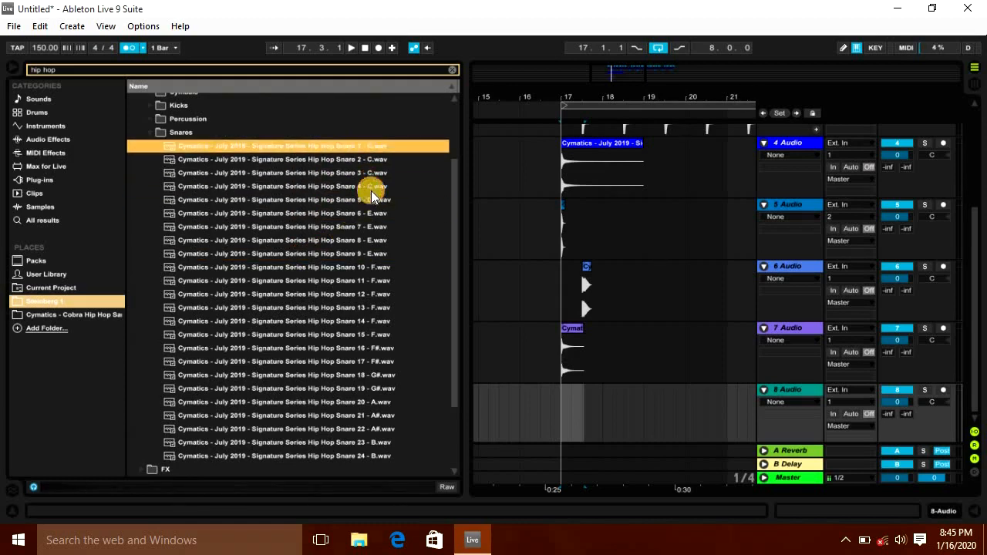
pyautogui.moveTo(375, 189); pyautogui.dragTo(564, 425)
# Step: Hide the browser and mute audio tracks 7 and 8
pyautogui.scroll(-3, 167, 161)
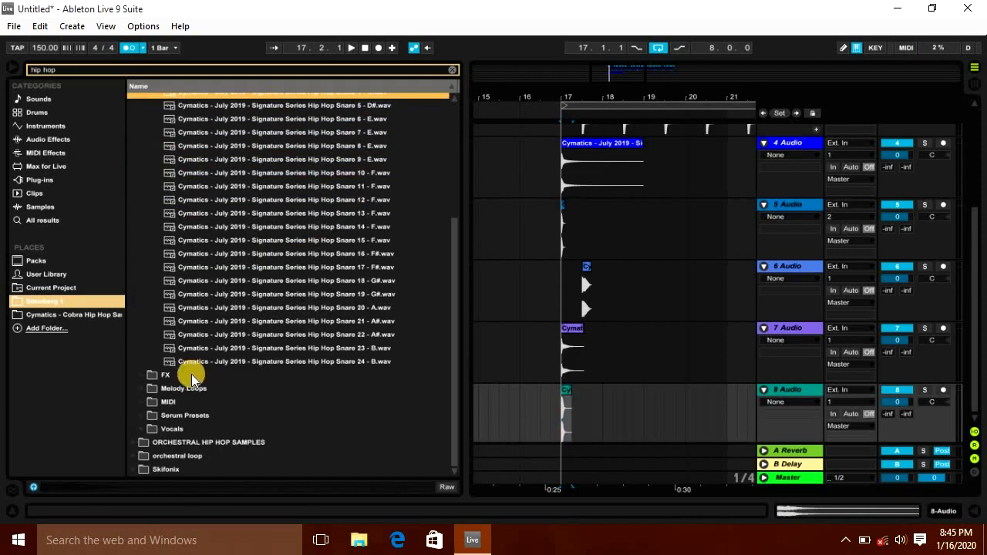
pyautogui.click(192, 374)
pyautogui.click(13, 68)
pyautogui.moveTo(176, 94); pyautogui.dragTo(178, 146)
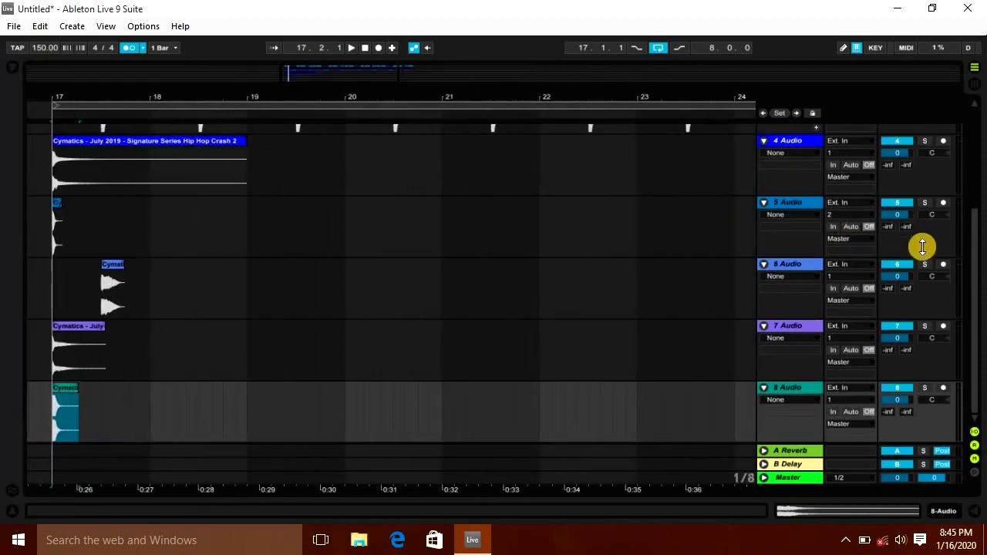
pyautogui.click(897, 327)
pyautogui.click(897, 389)
pyautogui.click(59, 171)
pyautogui.scroll(4, 683, 300)
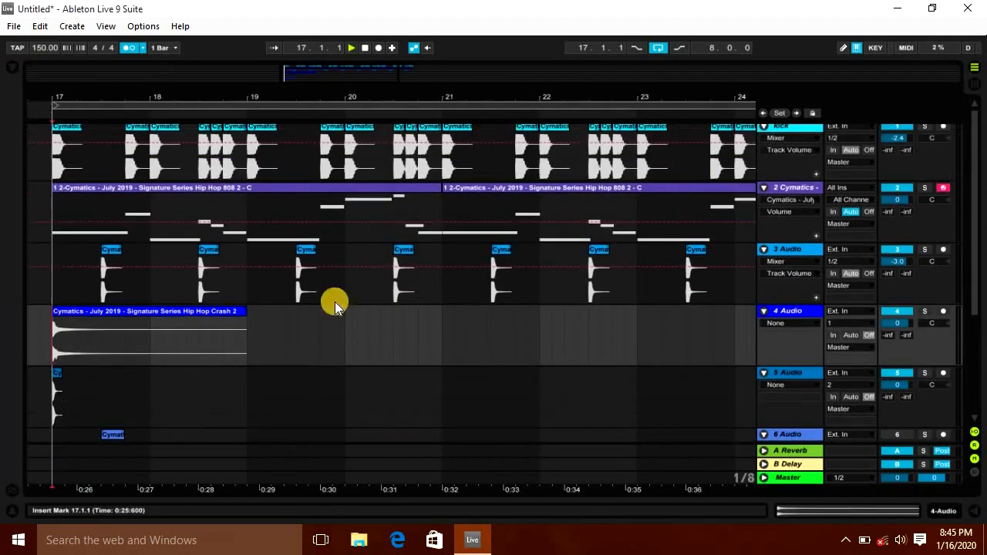
# Step: Nudge the clip on track 5 just past bar 17 and duplicate it twice
pyautogui.press('space')
pyautogui.press('space')
pyautogui.moveTo(63, 94); pyautogui.dragTo(62, 135)
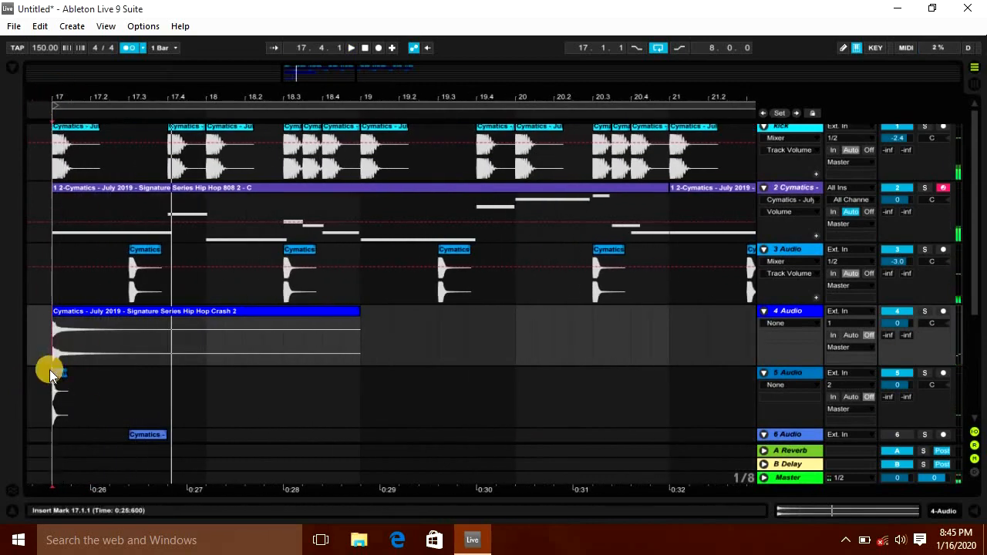
pyautogui.moveTo(53, 390); pyautogui.dragTo(63, 392)
pyautogui.click(64, 392)
pyautogui.click(59, 399)
pyautogui.press('space')
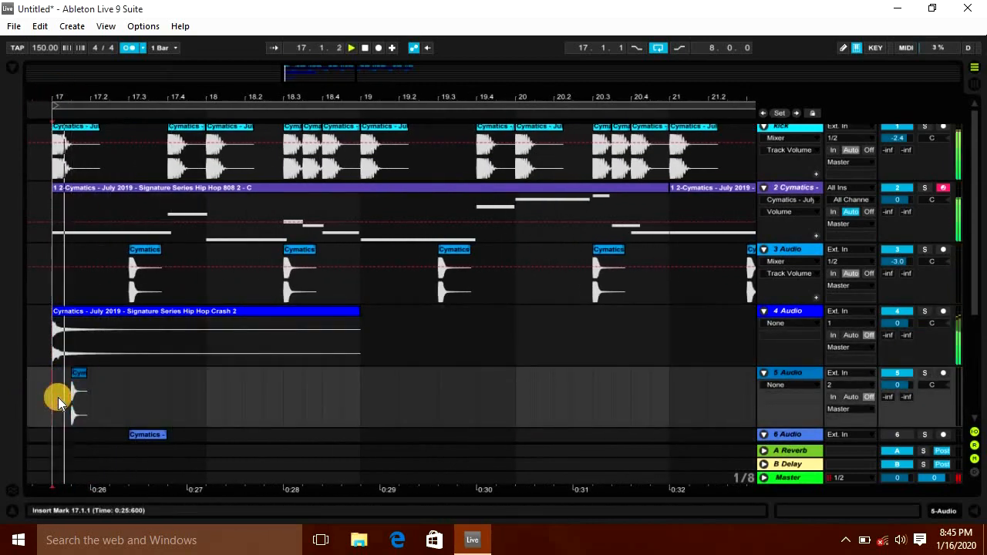
pyautogui.press('space')
pyautogui.moveTo(62, 413); pyautogui.dragTo(91, 416)
pyautogui.hotkey('ctrl', 'd')
pyautogui.hotkey('ctrl', 'd')
pyautogui.click(156, 403)
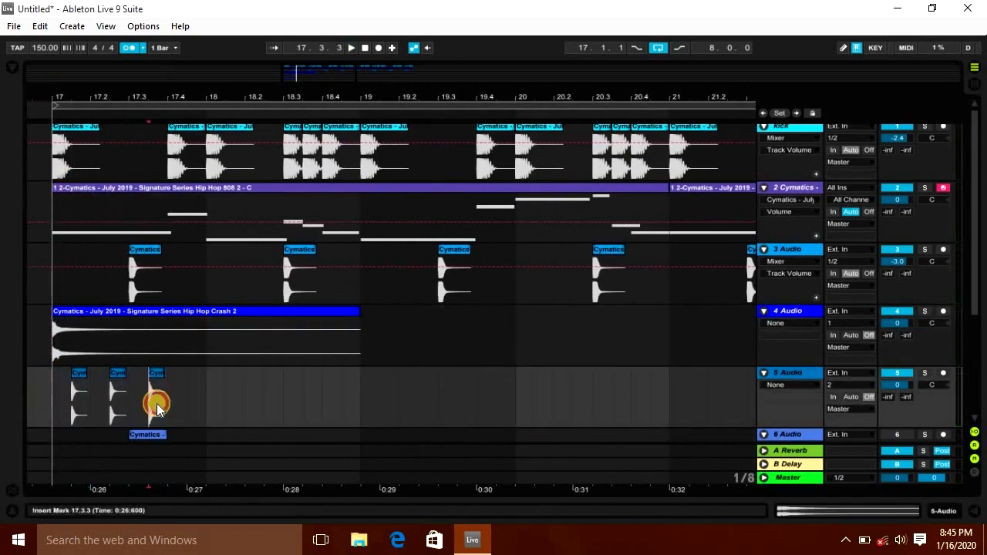
# Step: Duplicate a track 5 clip three more times to build a quick roll around beat 17.3
pyautogui.moveTo(170, 110); pyautogui.dragTo(333, 142)
pyautogui.moveTo(298, 390); pyautogui.dragTo(315, 411)
pyautogui.hotkey('ctrl', 'd')
pyautogui.hotkey('ctrl', 'd')
pyautogui.hotkey('ctrl', 'd')
pyautogui.hotkey('ctrl', 'd')
pyautogui.hotkey('ctrl', 'd')
pyautogui.click(137, 406)
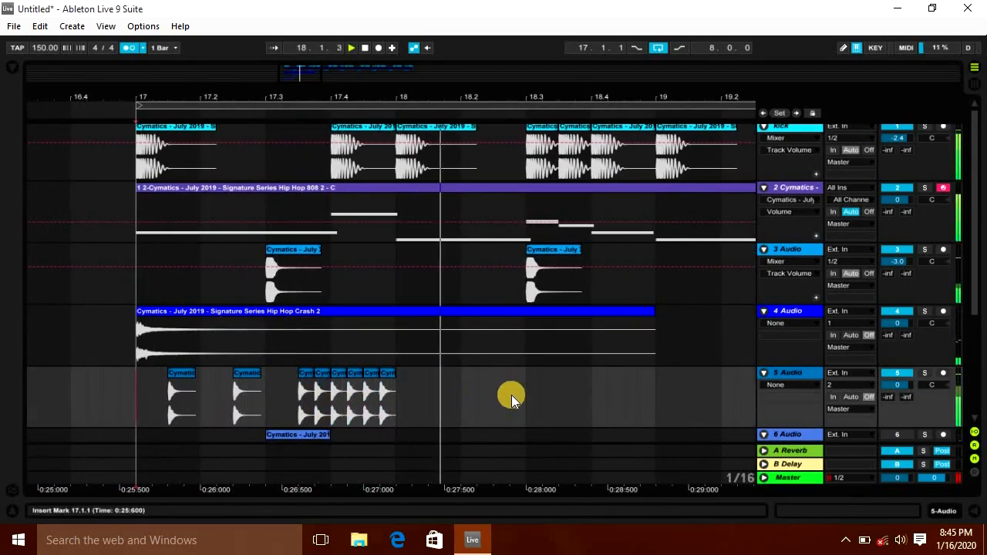
# Step: Duplicate the track 5 pattern into bar 18 and extend the fast roll around beat 19.2
pyautogui.press('space')
pyautogui.moveTo(461, 396); pyautogui.dragTo(140, 391)
pyautogui.hotkey('ctrl', 'd')
pyautogui.moveTo(533, 375); pyautogui.dragTo(552, 376)
pyautogui.hotkey('ctrl', 'd')
pyautogui.moveTo(588, 109); pyautogui.dragTo(587, 158)
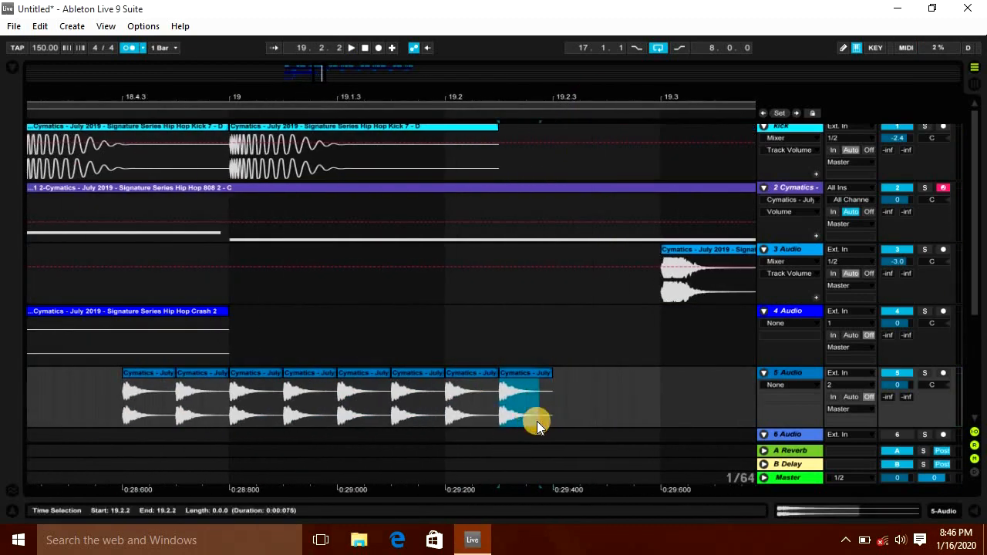
pyautogui.hotkey('ctrl', 'd')
pyautogui.hotkey('ctrl', 'd')
pyautogui.hotkey('ctrl', 'd')
pyautogui.hotkey('ctrl', 'd')
pyautogui.click(398, 420)
pyautogui.press('space')
# Step: Select the track 5 pattern from bar 17 to bar 19 and drag it along the track
pyautogui.click(175, 393)
pyautogui.click(229, 404)
pyautogui.press('space')
pyautogui.moveTo(422, 90); pyautogui.dragTo(420, 92)
pyautogui.moveTo(505, 397); pyautogui.dragTo(171, 398)
pyautogui.moveTo(159, 398); pyautogui.dragTo(391, 420)
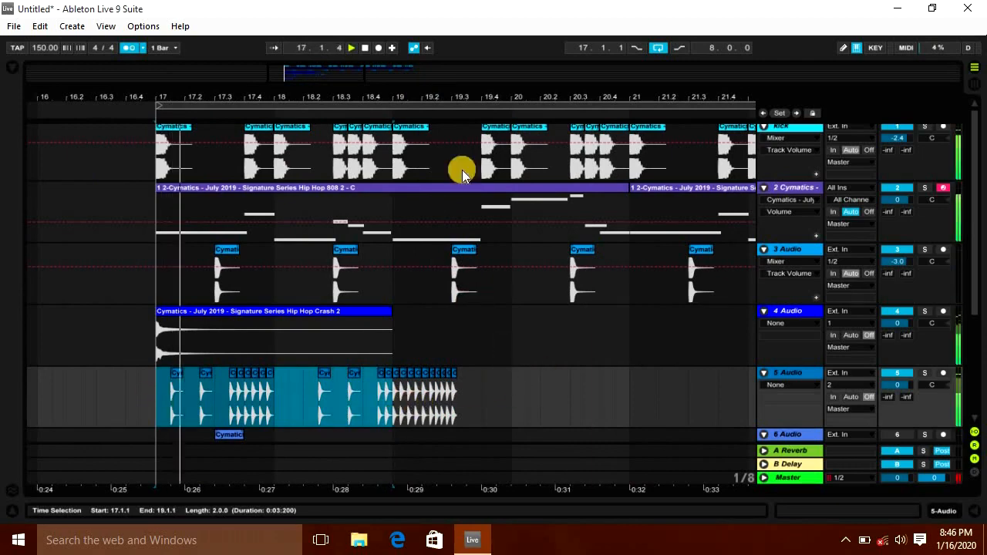
# Step: Select the two-bar track 5 hi-hat pattern and duplicate it past bar 19
pyautogui.moveTo(434, 91); pyautogui.dragTo(400, 357)
pyautogui.moveTo(408, 396); pyautogui.dragTo(60, 409)
pyautogui.hotkey('ctrl', 'd')
# Step: Duplicate the short track 5 clip at beat 20.4 three times to build a roll before bar 21, then play it
pyautogui.moveTo(509, 101); pyautogui.dragTo(451, 401)
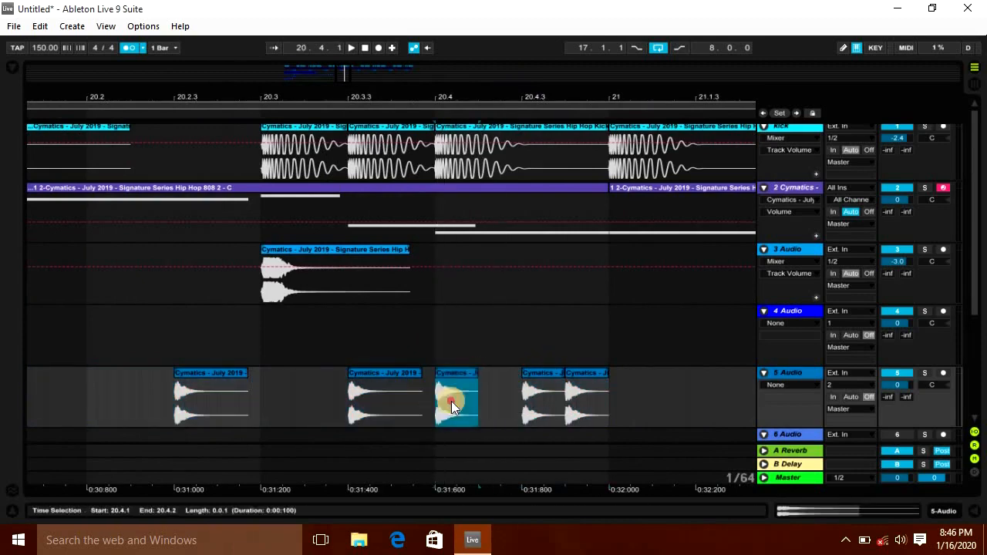
pyautogui.hotkey('ctrl', 'd')
pyautogui.hotkey('ctrl', 'd')
pyautogui.hotkey('ctrl', 'd')
pyautogui.hotkey('ctrl', 'd')
pyautogui.hotkey('ctrl', 'd')
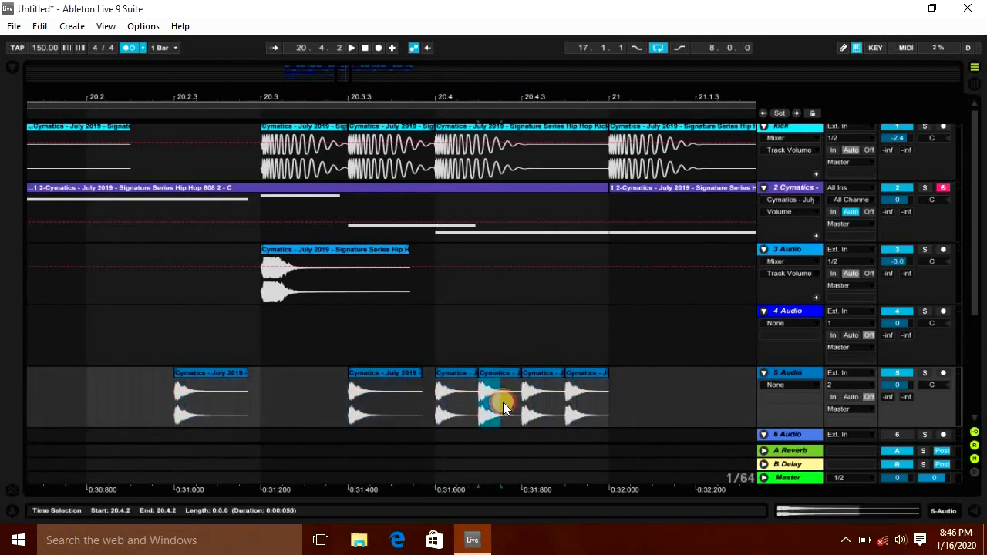
pyautogui.click(434, 400)
pyautogui.press('space')
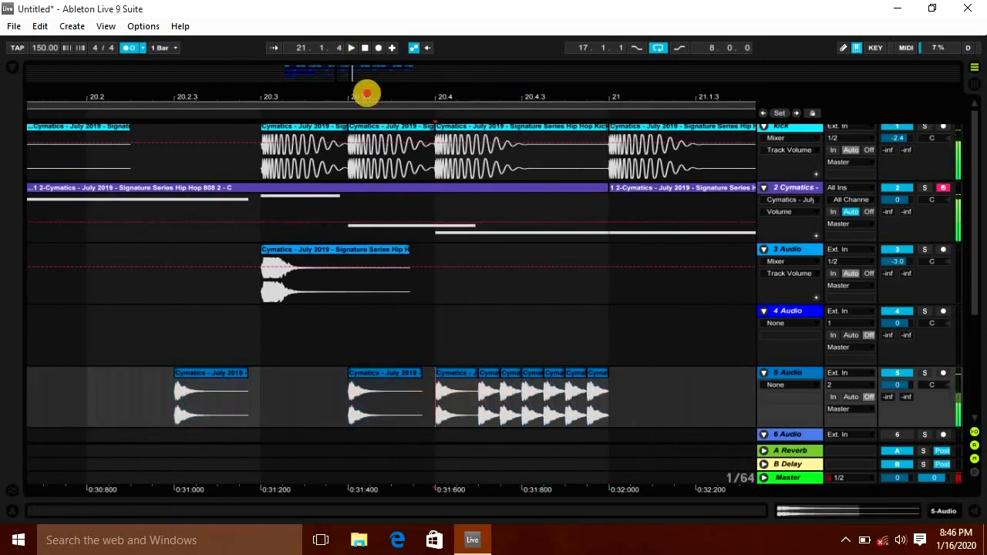
# Step: Select track 5 from bar 17 to 21 and duplicate it into bars 21 to 25
pyautogui.moveTo(366, 94); pyautogui.dragTo(366, 54)
pyautogui.moveTo(241, 419); pyautogui.dragTo(371, 414)
pyautogui.hotkey('ctrl', 'd')
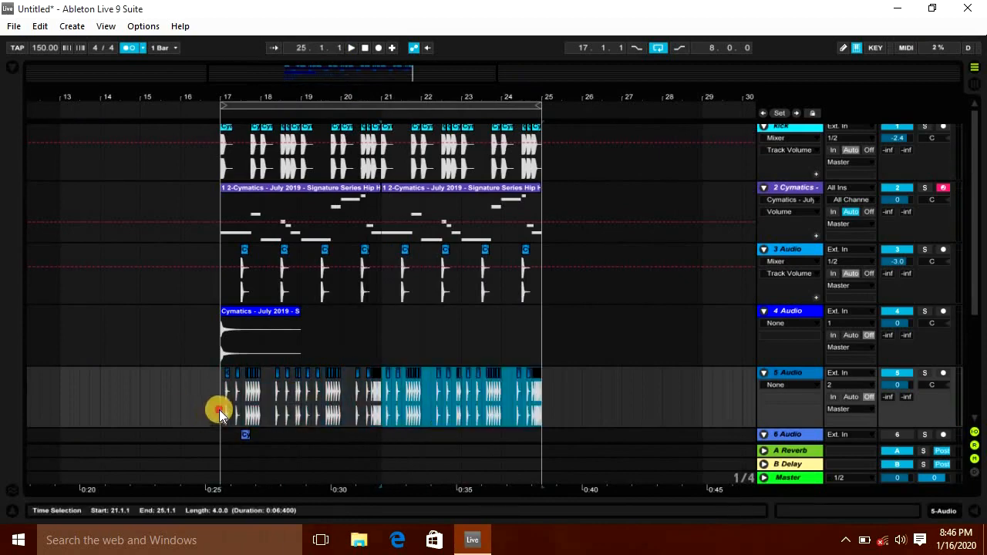
# Step: Play from bar 17 and set track 5's volume to -0.1 dB
pyautogui.click(220, 407)
pyautogui.scroll(-5, 577, 357)
pyautogui.press('space')
pyautogui.moveTo(896, 258); pyautogui.dragTo(897, 259)
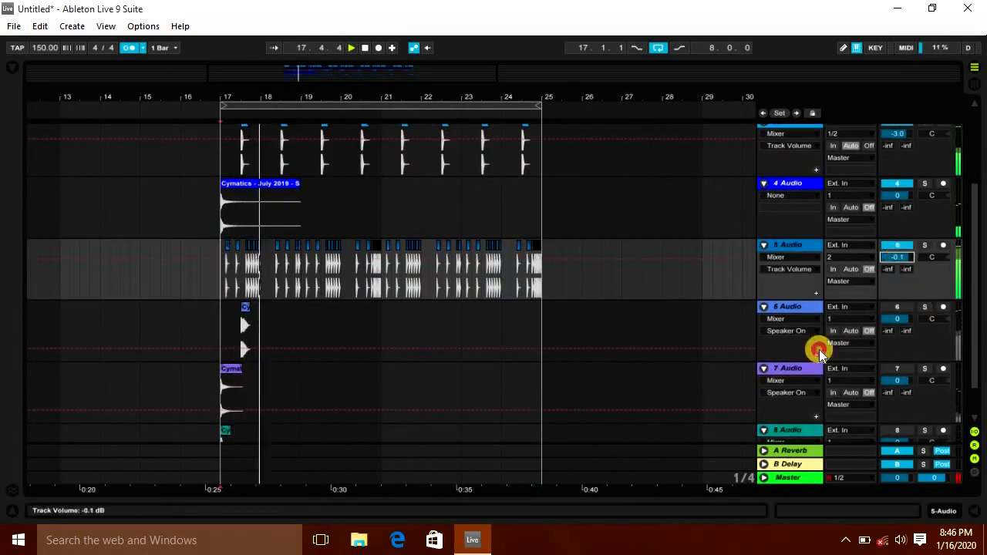
# Step: Arrange the track 6 clips from bar 17 and duplicate that pattern along the track
pyautogui.scroll(3, 671, 346)
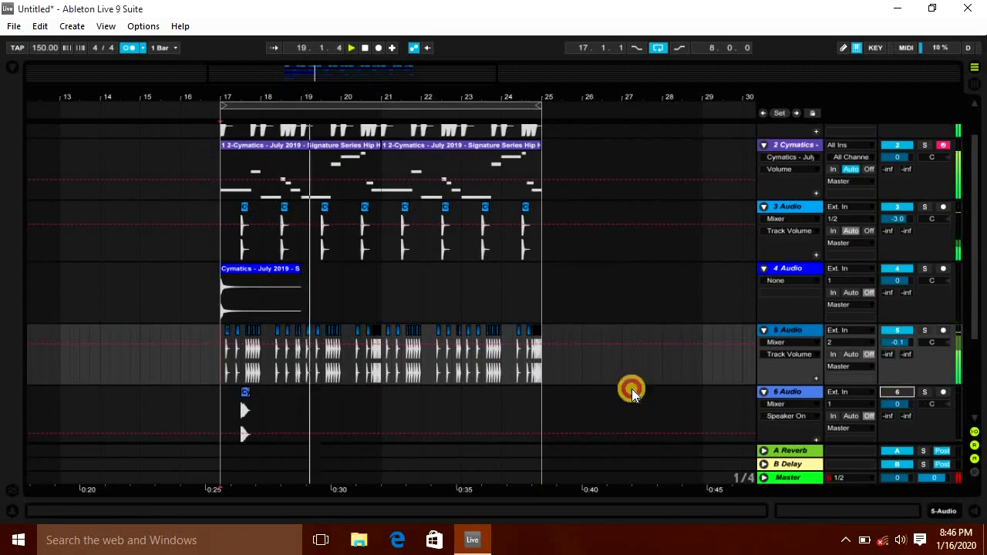
pyautogui.scroll(-3, 231, 334)
pyautogui.click(216, 284)
pyautogui.moveTo(233, 94); pyautogui.dragTo(234, 96)
pyautogui.press('space')
pyautogui.click(299, 263)
pyautogui.moveTo(299, 263); pyautogui.dragTo(239, 265)
pyautogui.click(158, 297)
pyautogui.press('space')
pyautogui.moveTo(159, 300); pyautogui.dragTo(452, 302)
pyautogui.hotkey('ctrl', 'd')
pyautogui.moveTo(388, 92); pyautogui.dragTo(388, 91)
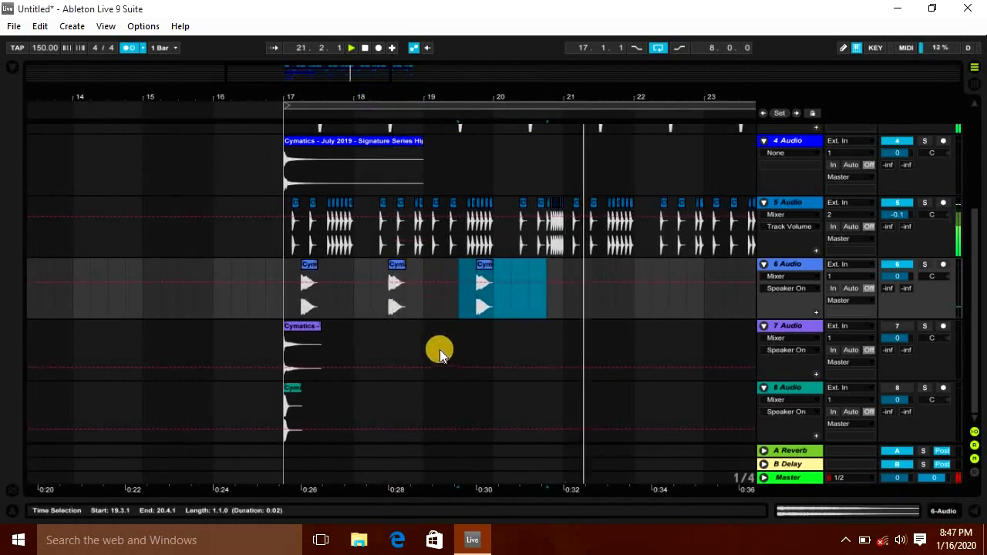
# Step: Select the track 6 pattern from bar 17 to 21 and duplicate it into bars 21 to 25
pyautogui.press('space')
pyautogui.hotkey('ctrl', 'z')
pyautogui.hotkey('ctrl', 'y')
pyautogui.moveTo(557, 306); pyautogui.dragTo(280, 300)
pyautogui.hotkey('ctrl', 'd')
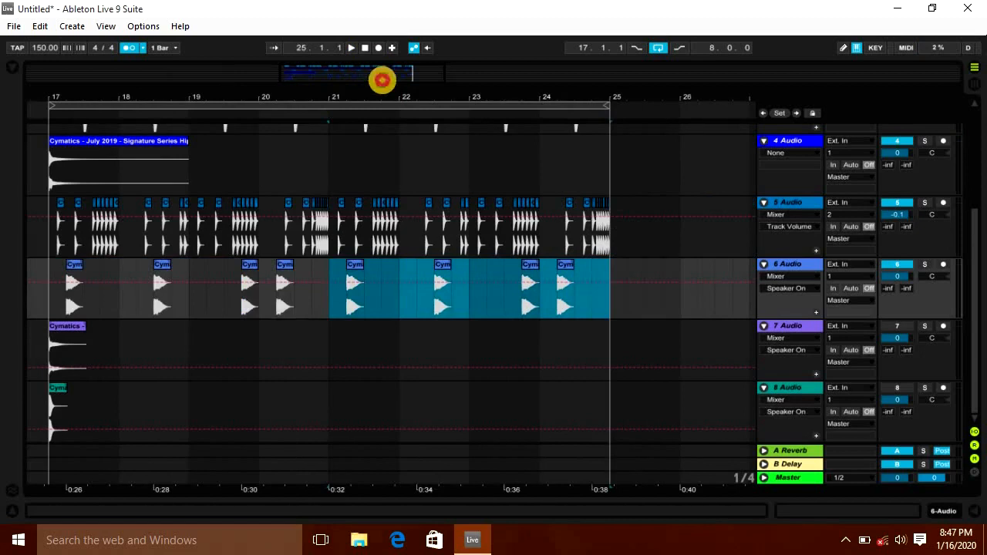
# Step: Play the arrangement and set track 6's volume to -3.8 dB
pyautogui.press('-')
pyautogui.click(254, 304)
pyautogui.press('space')
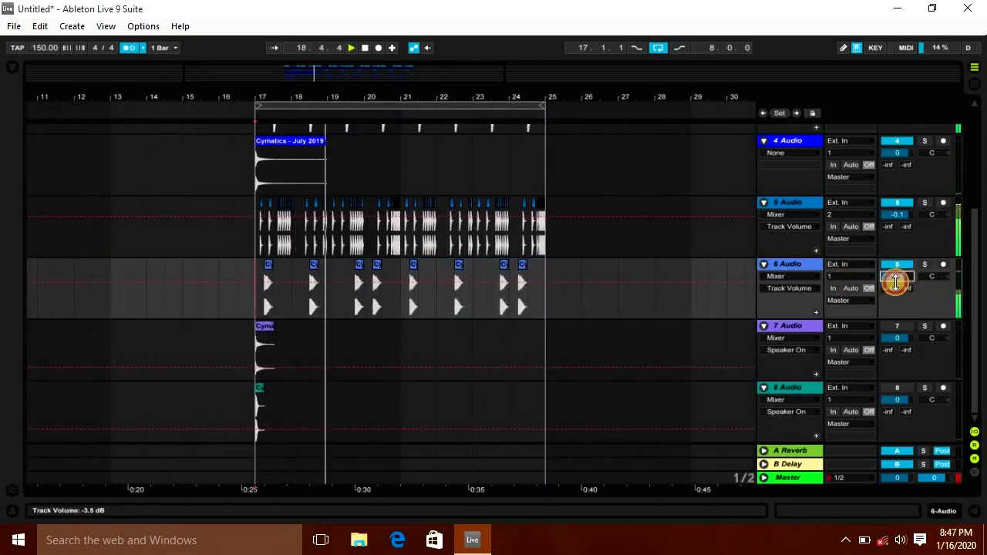
pyautogui.click(899, 329)
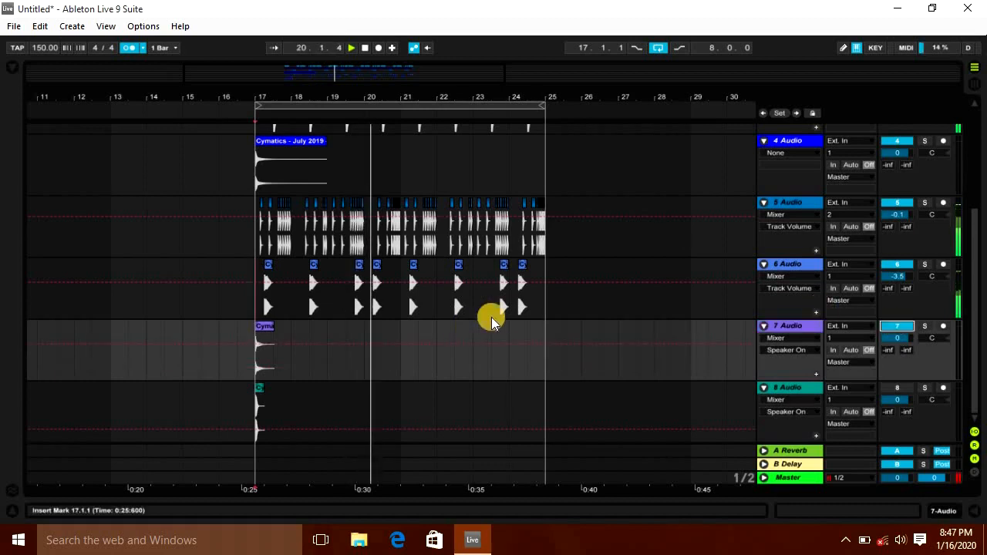
pyautogui.moveTo(896, 276); pyautogui.dragTo(896, 276)
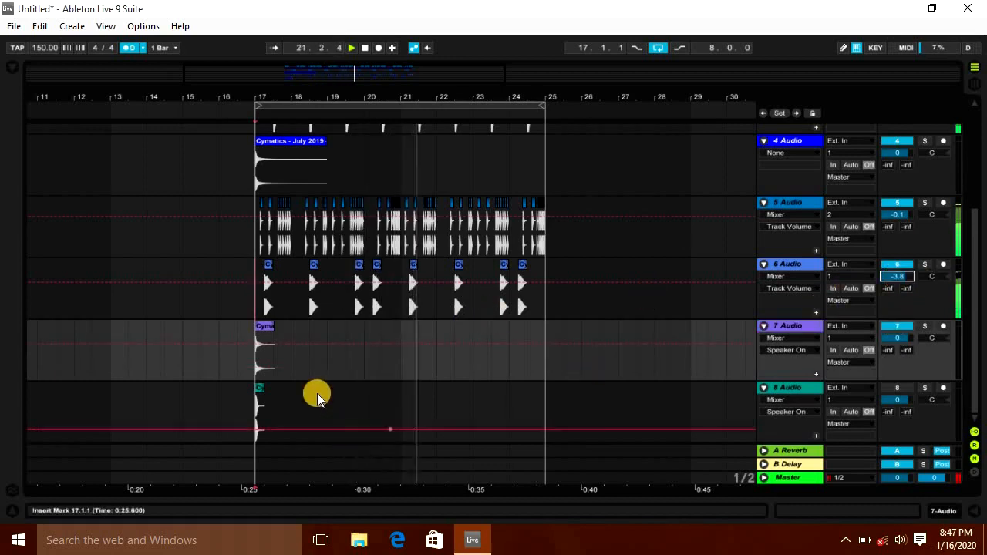
# Step: Duplicate the track 7 ride clip to fill bars 17 to 25 and set track 7's volume to -1.7 dB
pyautogui.click(249, 371)
pyautogui.press('space')
pyautogui.press('space')
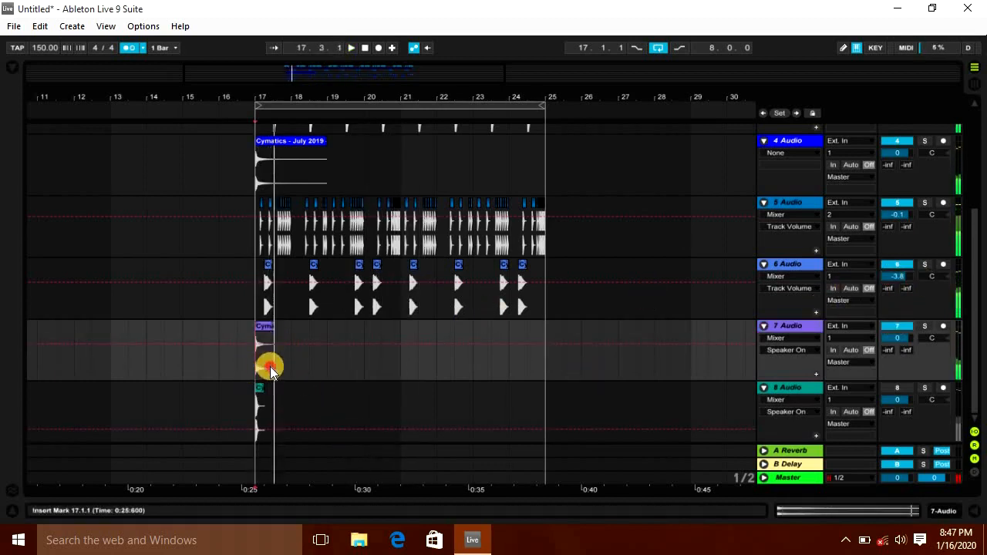
pyautogui.click(269, 362)
pyautogui.hotkey('ctrl', 'd')
pyautogui.hotkey('ctrl', 'd')
pyautogui.hotkey('ctrl', 'd')
pyautogui.hotkey('ctrl', 'd')
pyautogui.hotkey('ctrl', 'd')
pyautogui.hotkey('ctrl', 'd')
pyautogui.hotkey('ctrl', 'd')
pyautogui.press('space')
pyautogui.moveTo(890, 339); pyautogui.dragTo(894, 336)
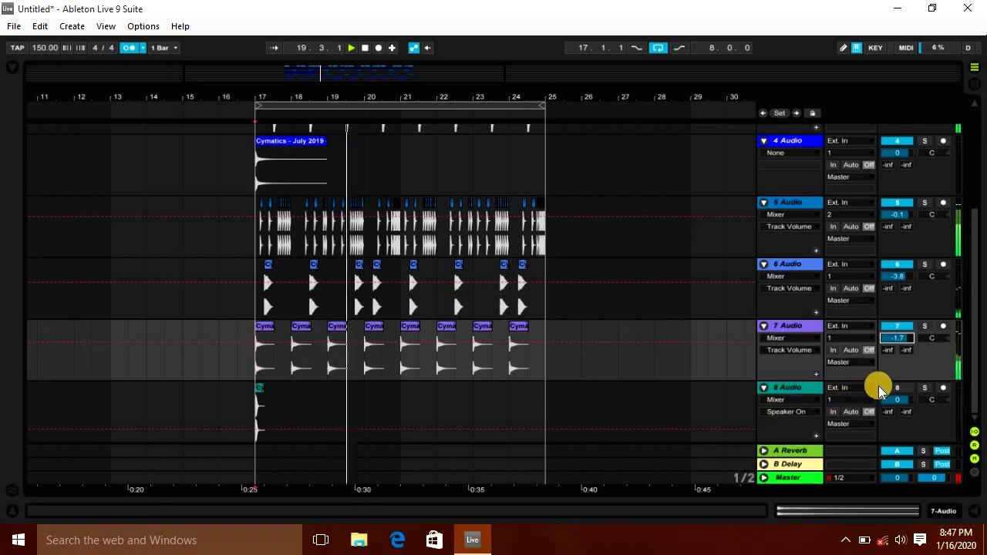
# Step: Move the track 8 snare clip to about beat 17.3.3
pyautogui.moveTo(270, 105); pyautogui.dragTo(264, 115)
pyautogui.doubleClick(240, 388)
pyautogui.click(973, 510)
pyautogui.moveTo(228, 389); pyautogui.dragTo(378, 408)
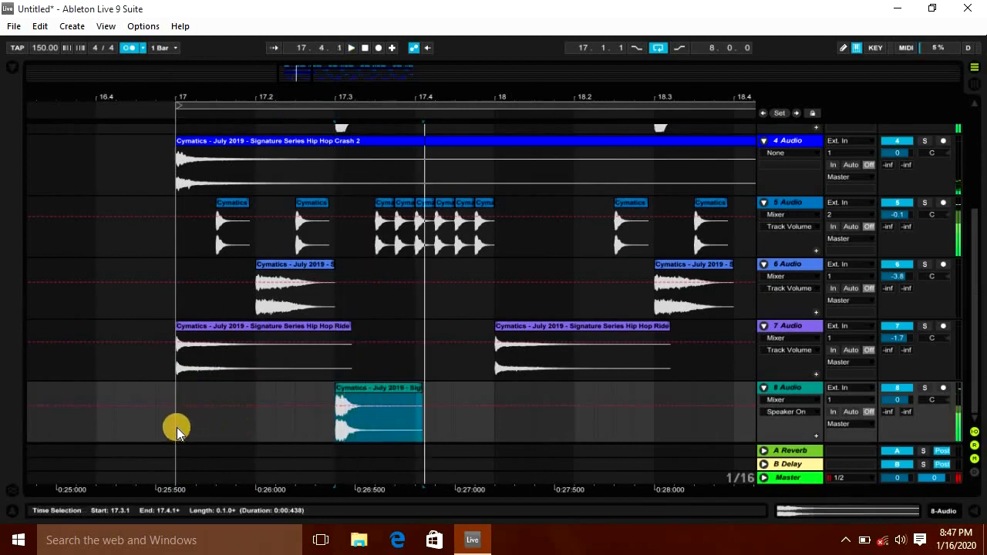
pyautogui.click(176, 430)
pyautogui.press('space')
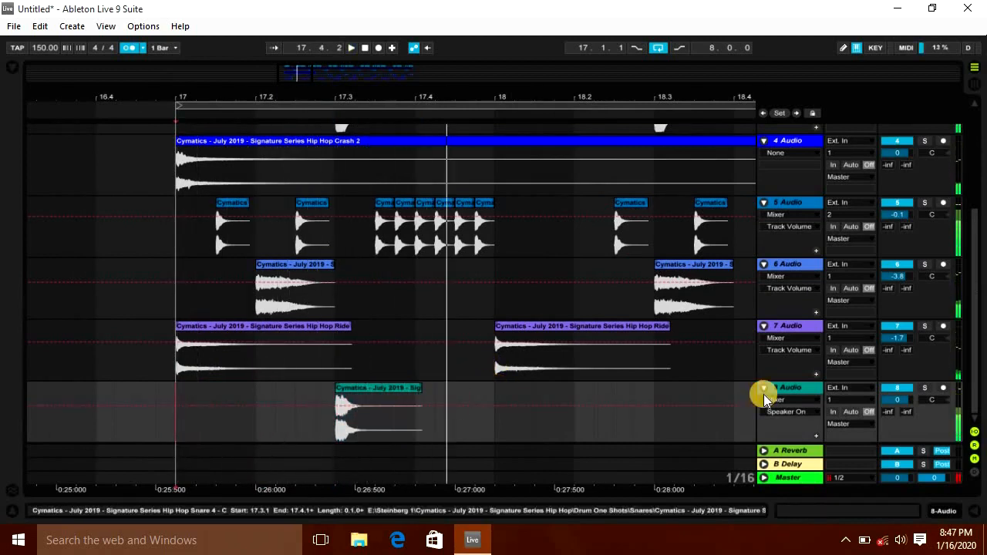
pyautogui.click(897, 393)
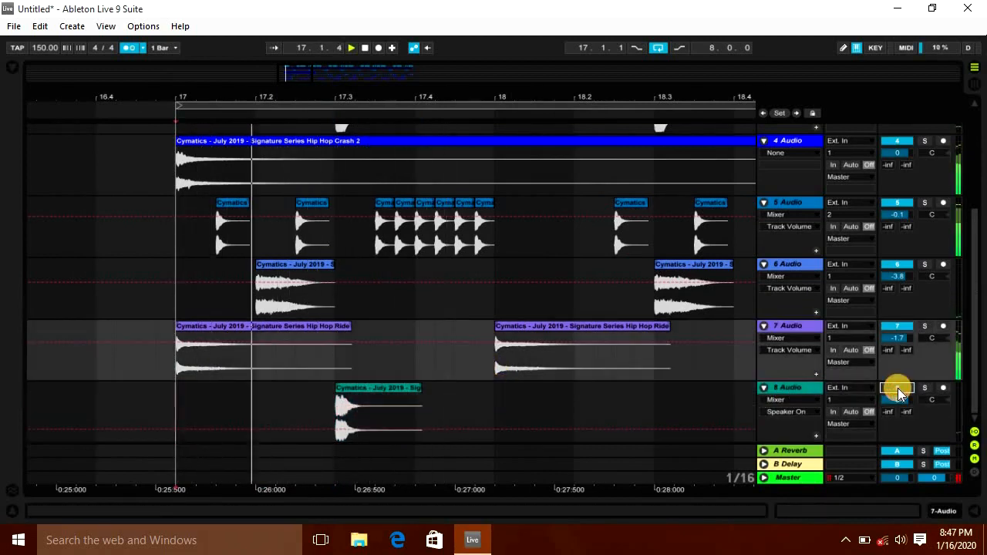
pyautogui.moveTo(373, 388); pyautogui.dragTo(413, 389)
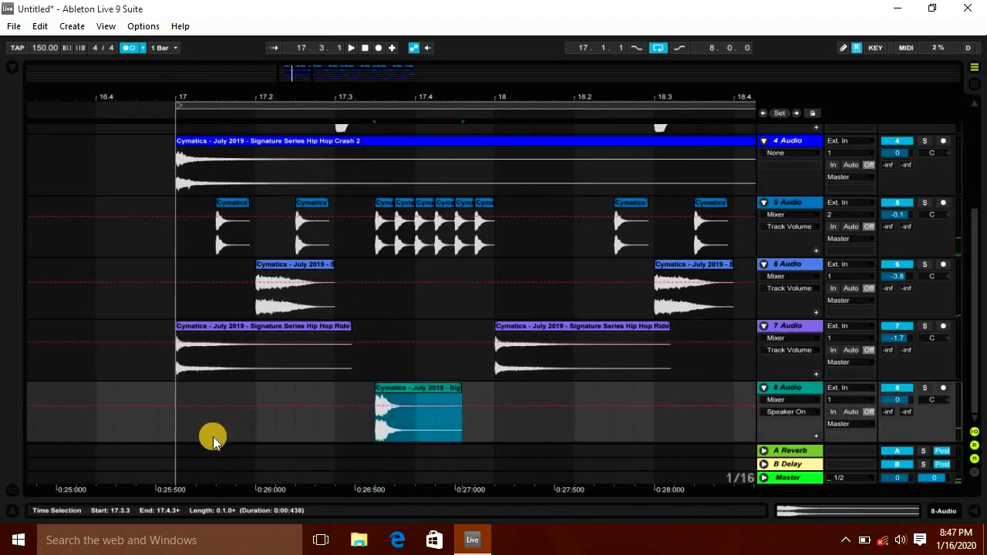
pyautogui.click(178, 438)
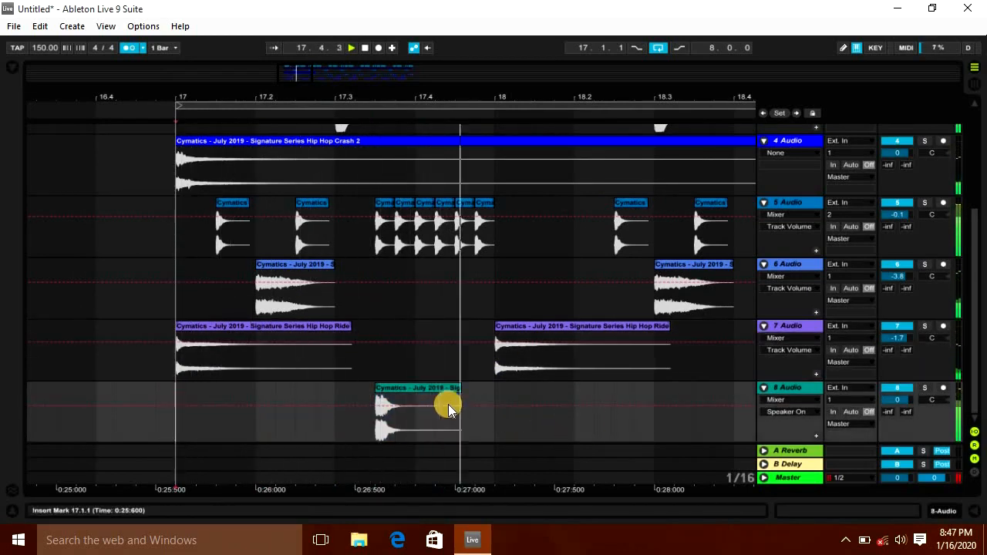
# Step: Copy the snare clip to around beat 18.2.3 on track 8 and play it back
pyautogui.click(422, 393)
pyautogui.moveTo(421, 393); pyautogui.dragTo(652, 391)
pyautogui.click(185, 439)
pyautogui.press('space')
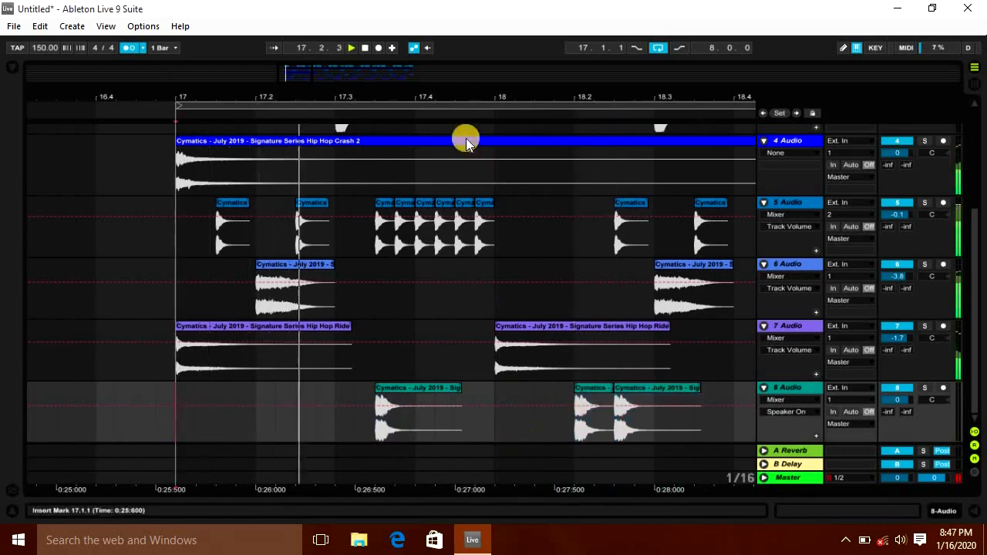
# Step: Duplicate the track 8 snare pattern from bars 17–19 onward and add extra snare hits after bar 20
pyautogui.moveTo(478, 101)
pyautogui.mouseDown()
pyautogui.moveTo(461, 86)
pyautogui.moveTo(476, 96)
pyautogui.mouseUp()
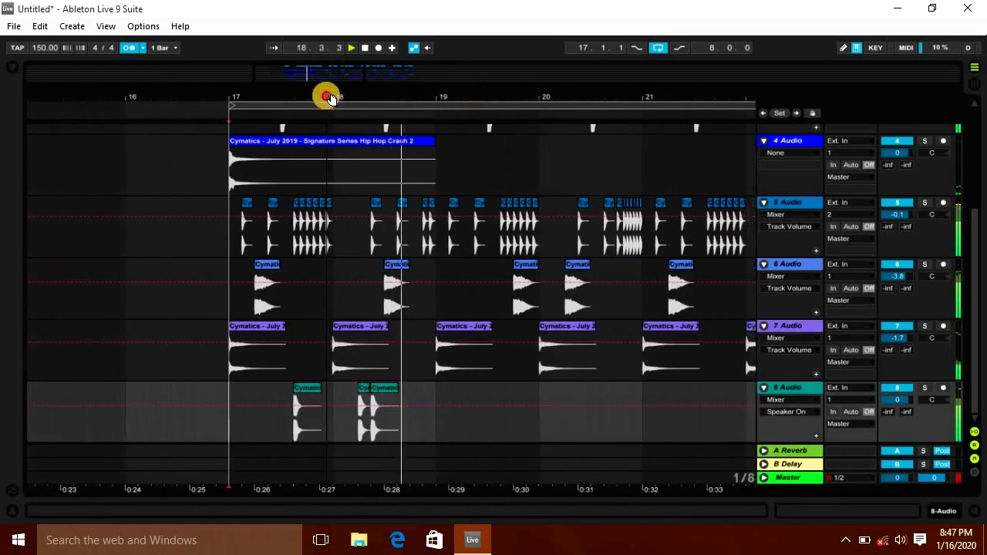
pyautogui.moveTo(437, 424); pyautogui.dragTo(232, 424)
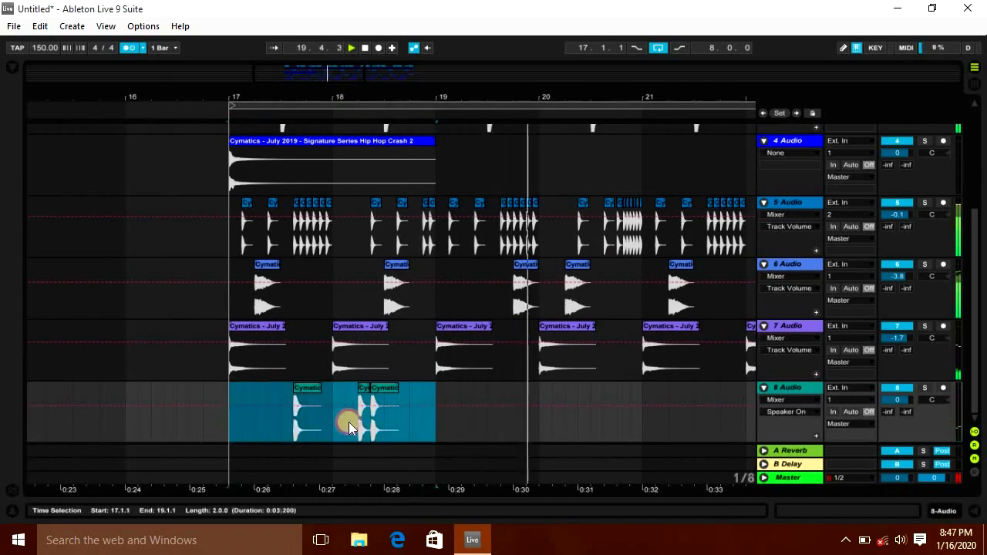
pyautogui.hotkey('ctrl', 'd')
pyautogui.moveTo(579, 95); pyautogui.dragTo(565, 92)
pyautogui.moveTo(395, 437); pyautogui.dragTo(454, 441)
pyautogui.hotkey('ctrl', 'd')
pyautogui.click(400, 423)
pyautogui.press('space')
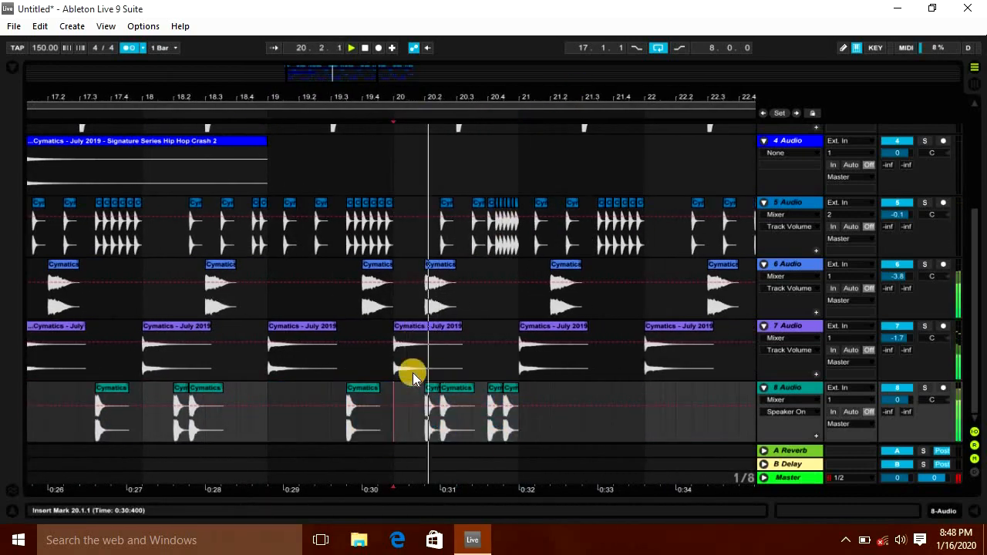
# Step: Duplicate the track 8 snare pattern again to fill through bar 25
pyautogui.moveTo(364, 93); pyautogui.dragTo(363, 87)
pyautogui.press('space')
pyautogui.moveTo(409, 431); pyautogui.dragTo(286, 414)
pyautogui.hotkey('ctrl', 'd')
pyautogui.click(298, 411)
# Step: Set track 8's volume to -2.8 dB in the Session view mixer and return to the Arrangement
pyautogui.press('Tab')
pyautogui.press('space')
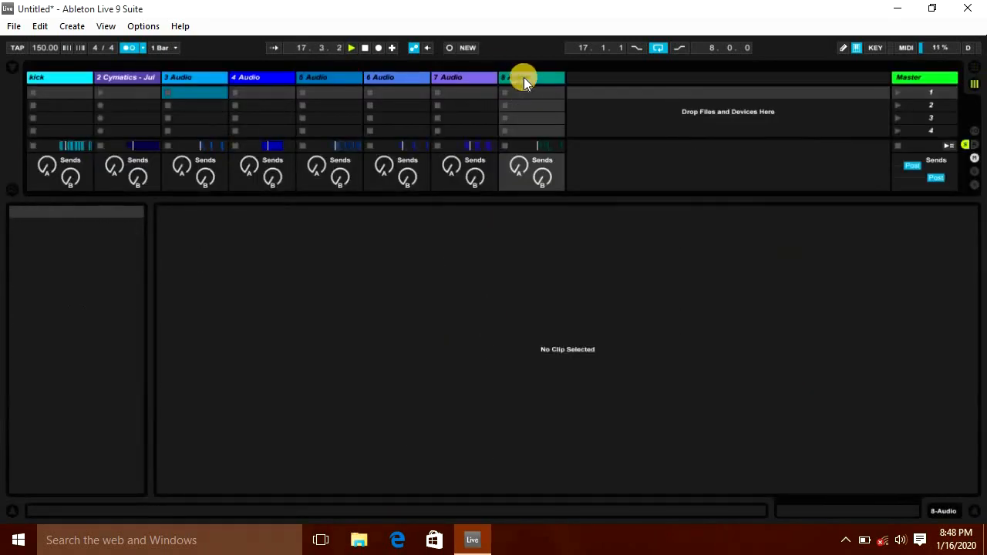
pyautogui.click(524, 79)
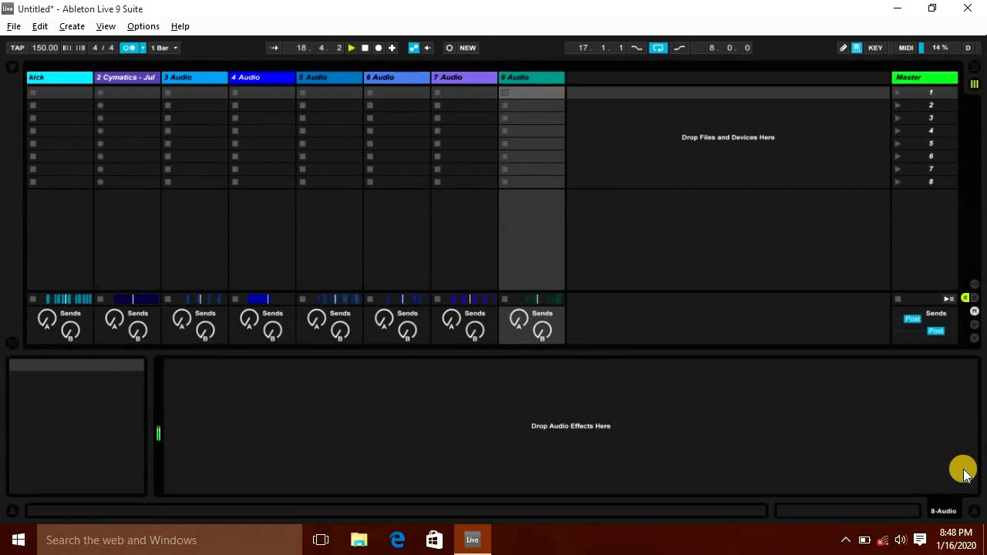
pyautogui.click(975, 510)
pyautogui.moveTo(545, 310); pyautogui.dragTo(550, 324)
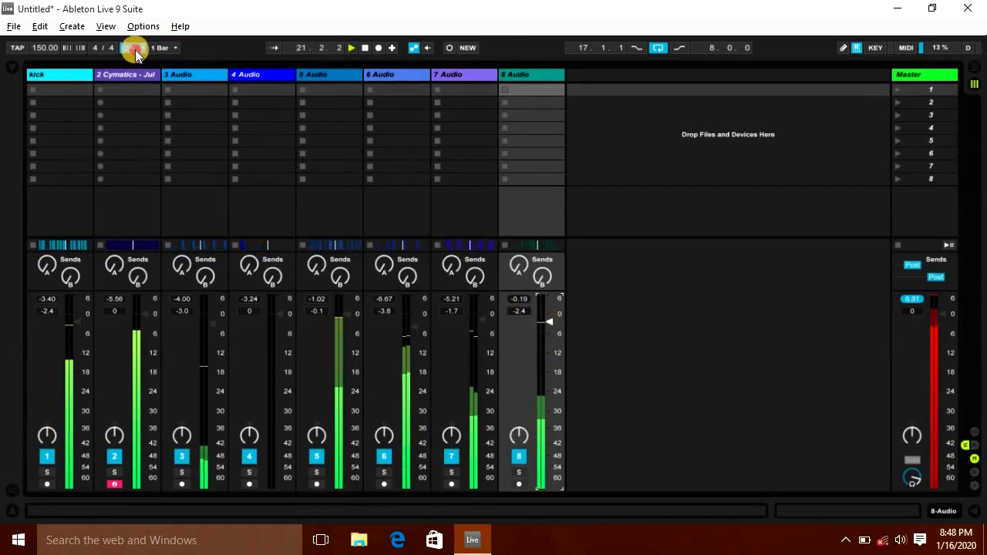
pyautogui.moveTo(551, 318); pyautogui.dragTo(552, 321)
pyautogui.press('Tab')
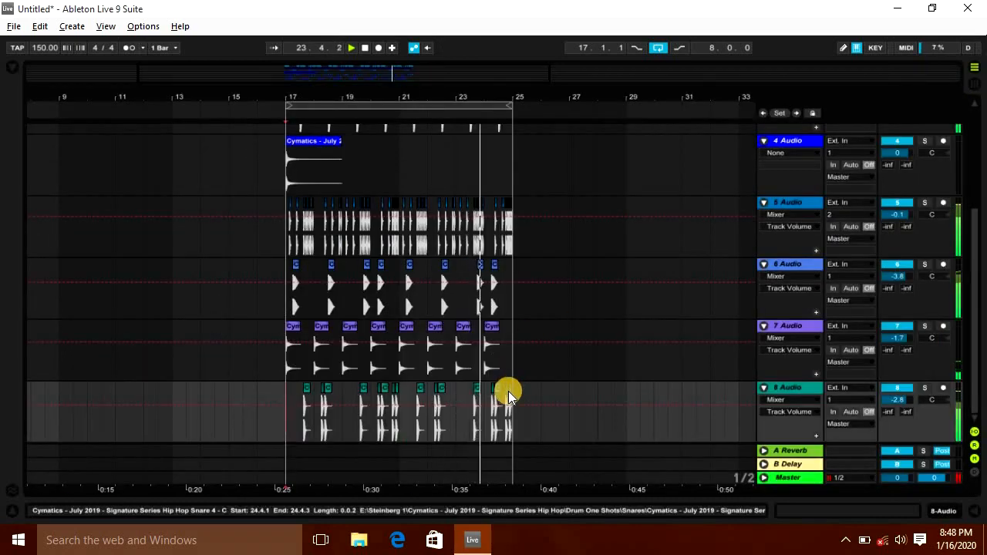
# Step: Insert a new empty audio track below track 3
pyautogui.scroll(4, 507, 386)
pyautogui.scroll(-4, 508, 382)
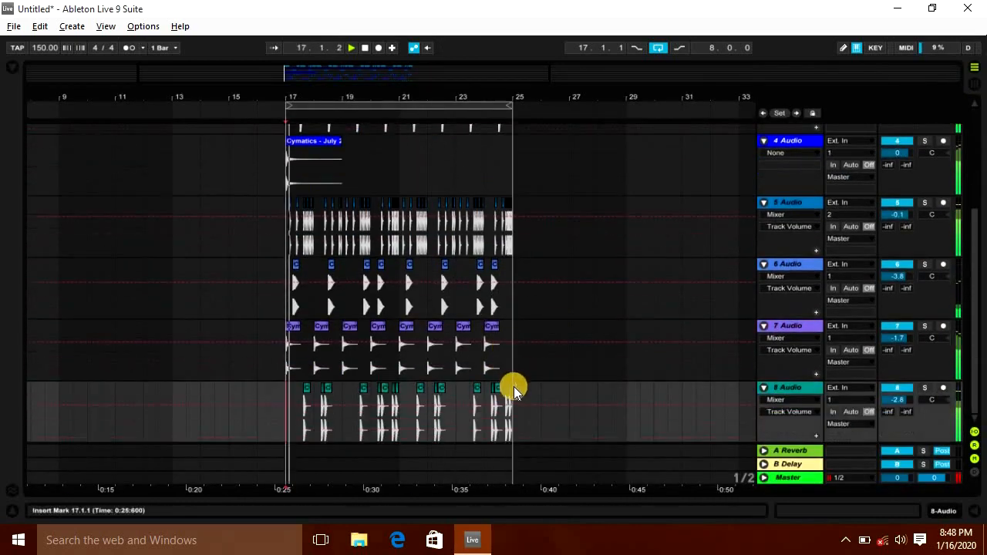
pyautogui.scroll(4, 519, 388)
pyautogui.click(803, 192)
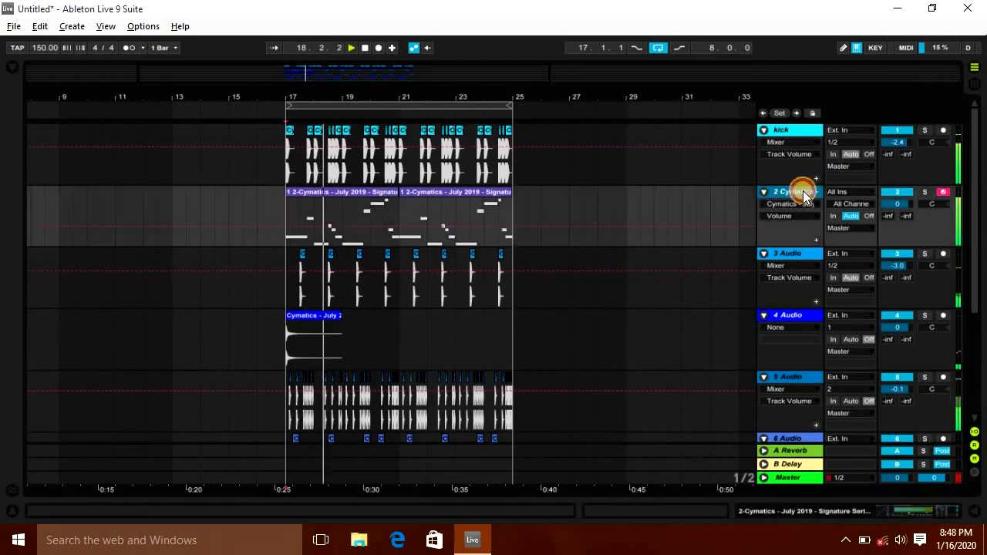
pyautogui.press('Down')
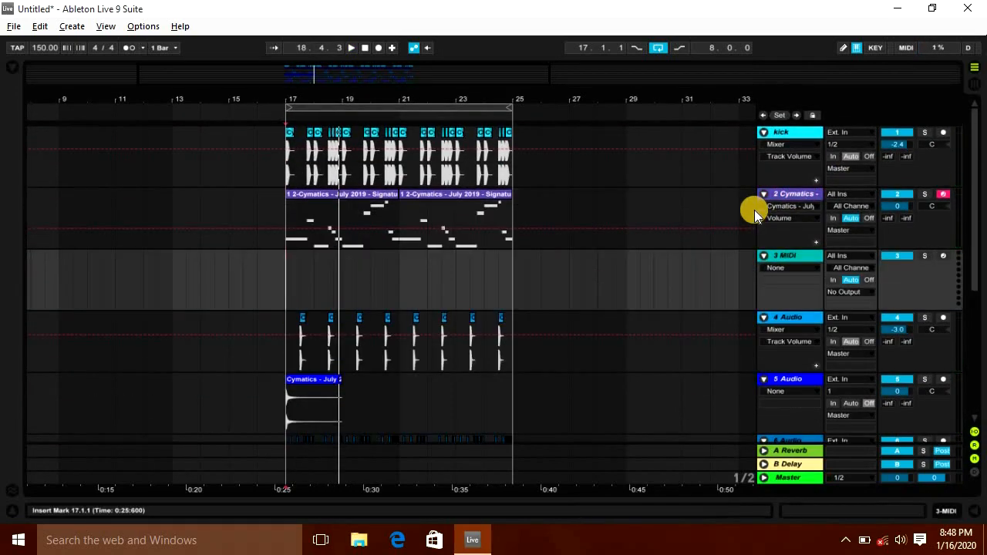
pyautogui.click(797, 260)
# Step: Search the browser for "hip hop d" and preview the D melody loops
pyautogui.hotkey('ctrl', 'f')
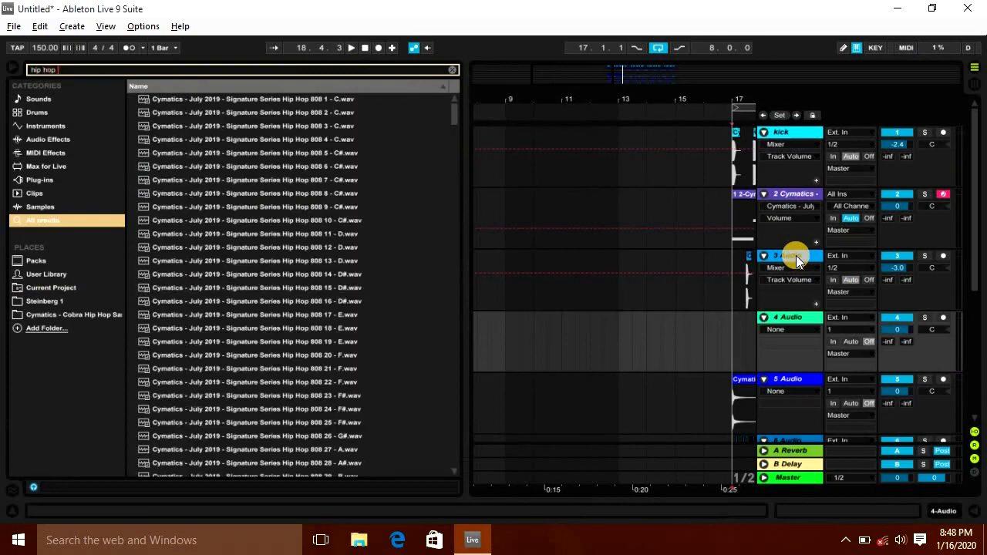
pyautogui.write('d')
pyautogui.scroll(-6, 364, 275)
pyautogui.click(325, 196)
pyautogui.scroll(-6, 293, 245)
pyautogui.click(293, 245)
pyautogui.click(360, 287)
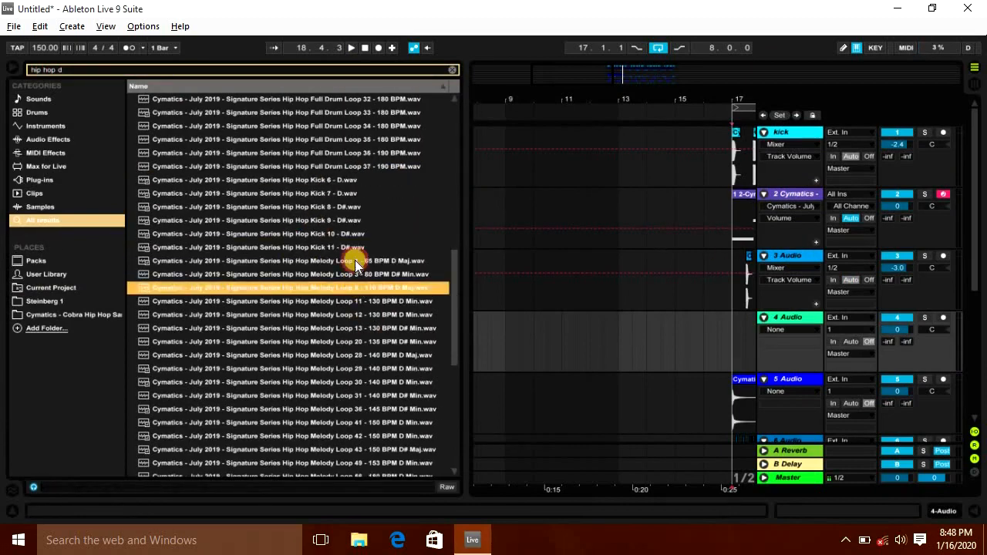
pyautogui.scroll(-3, 386, 231)
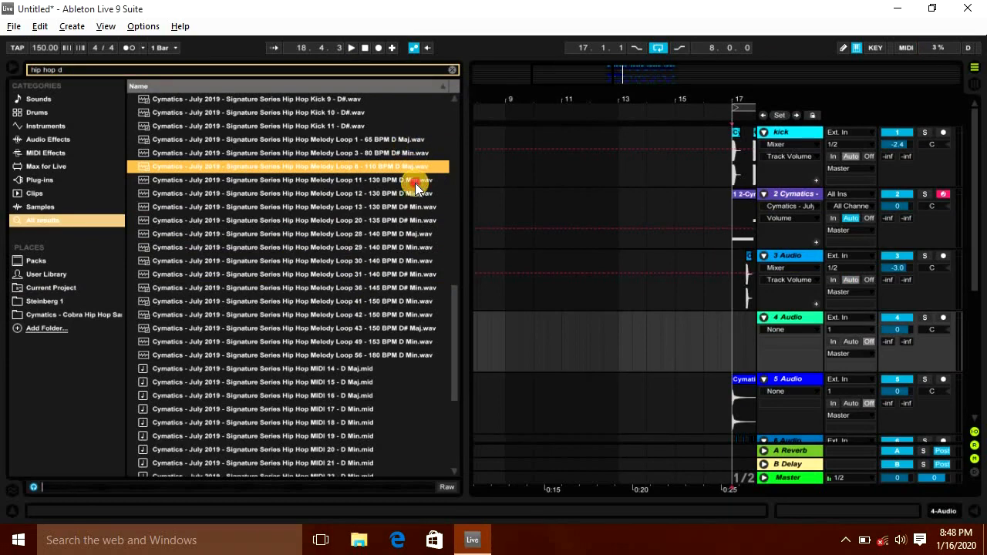
# Step: Drag the Hip Hop Melody Loop 11 - 130 BPM D Min sample onto the new track 4 at bar 17
pyautogui.click(415, 181)
pyautogui.click(397, 192)
pyautogui.click(396, 180)
pyautogui.moveTo(398, 182); pyautogui.dragTo(717, 351)
pyautogui.click(11, 67)
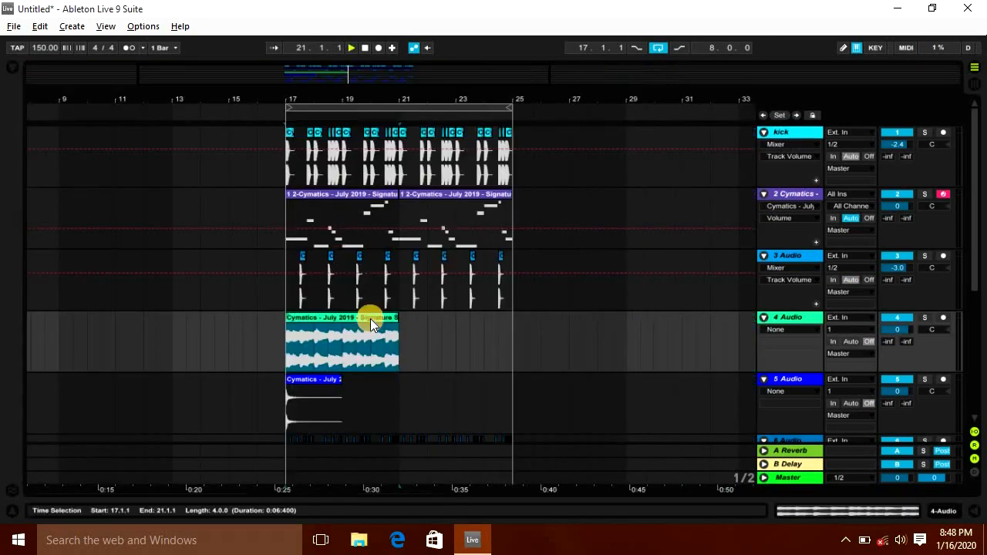
# Step: Duplicate the melody loop into bars 21 to 25 and open track 4's device view
pyautogui.press('space')
pyautogui.hotkey('ctrl', 'd')
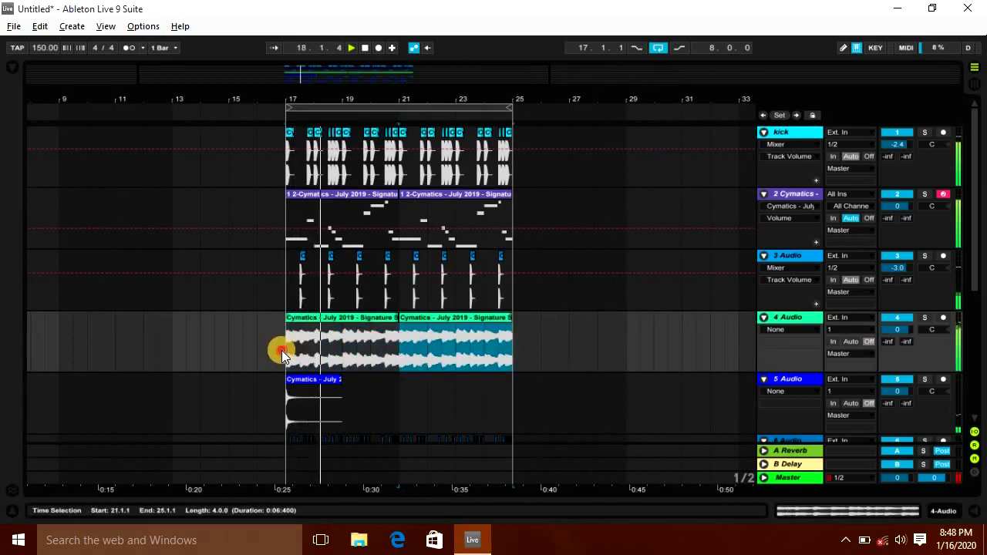
pyautogui.click(281, 350)
pyautogui.press('space')
pyautogui.doubleClick(783, 318)
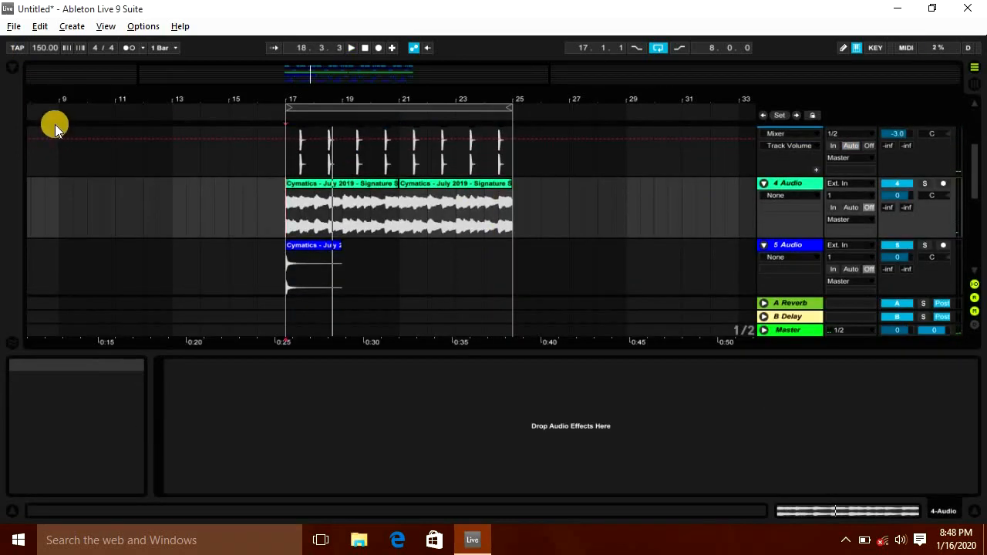
# Step: Try the HalfTime effect on the melody track 4, preview it, and undo it again
pyautogui.hotkey('ctrl', 'f')
pyautogui.write('half time')
pyautogui.press('Down')
pyautogui.press('Return')
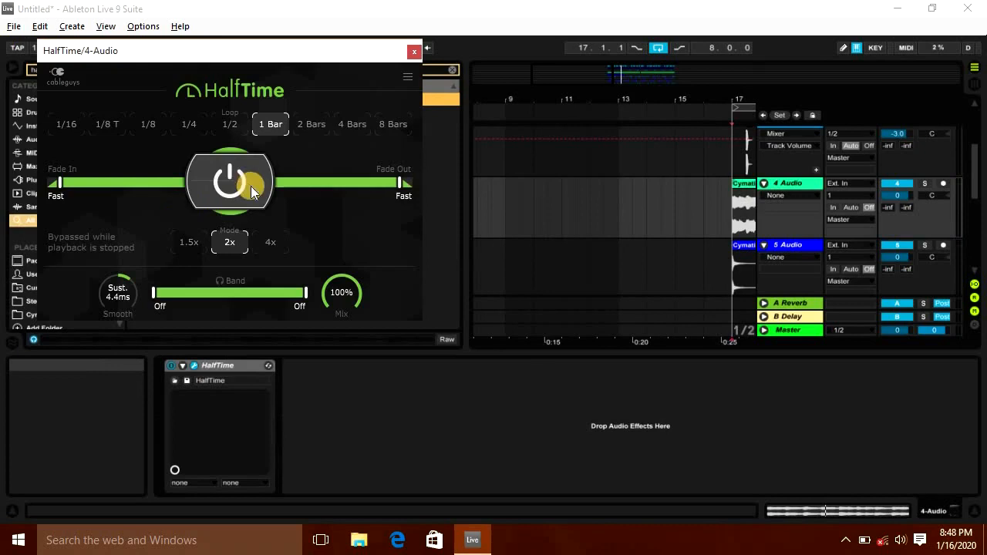
pyautogui.press('space')
pyautogui.click(411, 51)
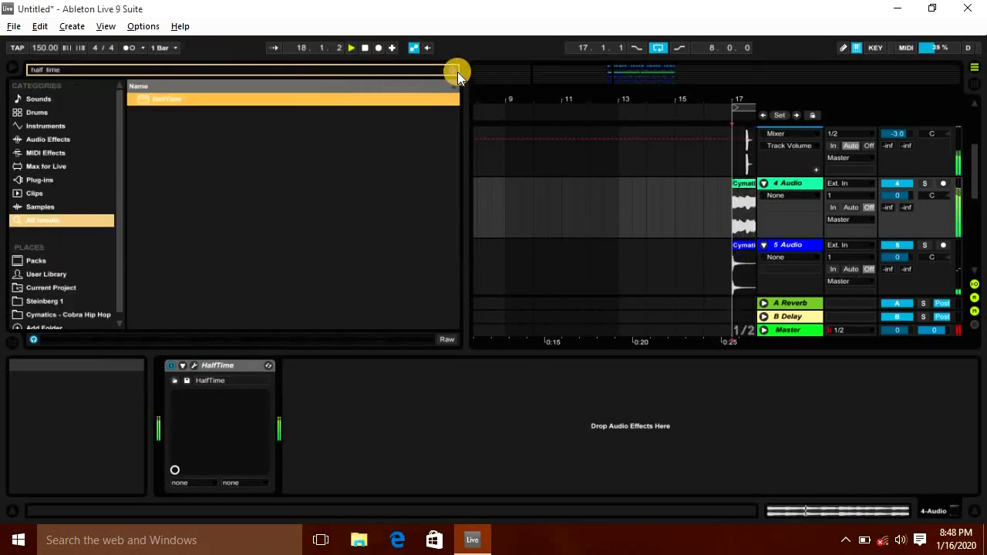
pyautogui.moveTo(683, 95); pyautogui.dragTo(687, 96)
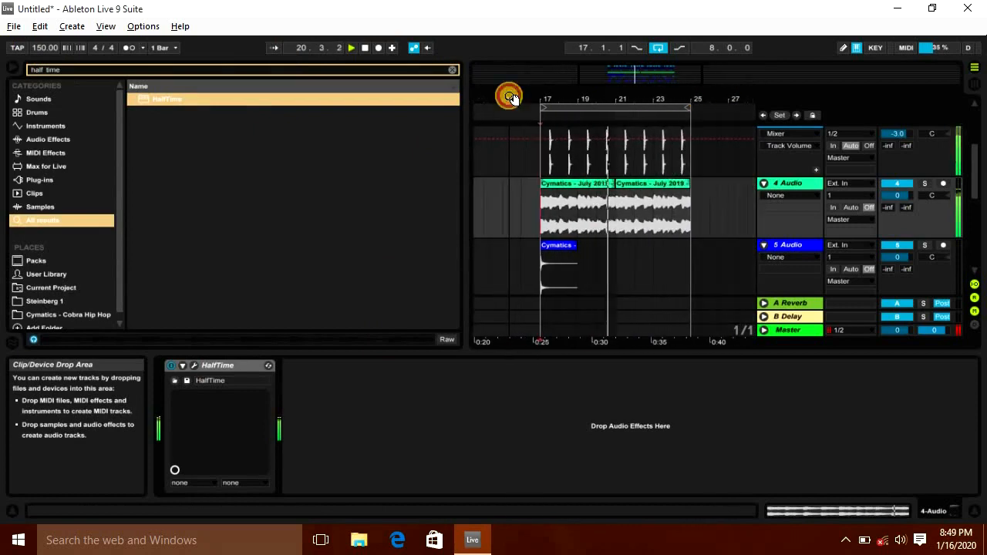
pyautogui.press('space')
pyautogui.hotkey('ctrl', 'z')
# Step: Add the ShaperBox 2 plug-in from the plug-ins list to the melody track 4
pyautogui.hotkey('ctrl', 'f')
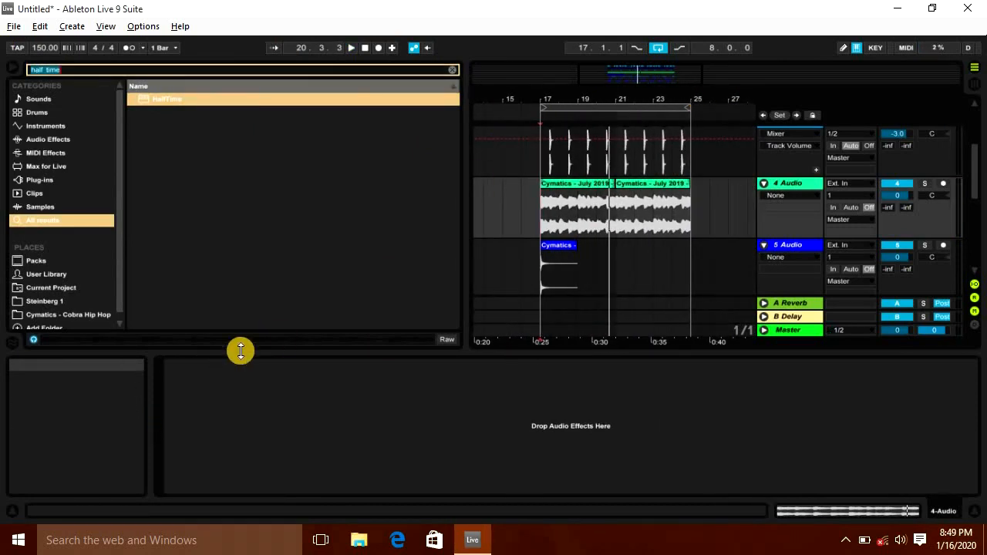
pyautogui.click(452, 70)
pyautogui.moveTo(180, 309); pyautogui.dragTo(240, 246)
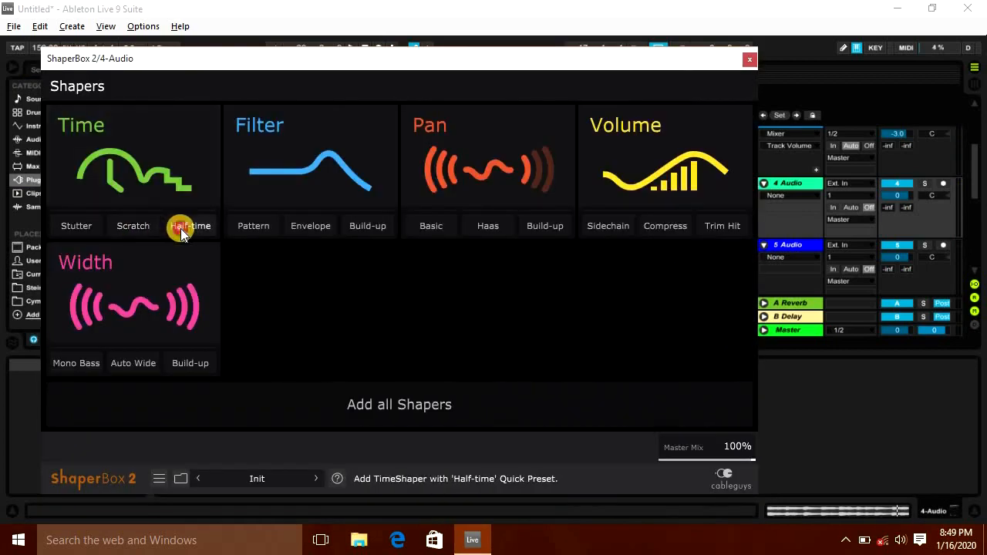
pyautogui.click(180, 228)
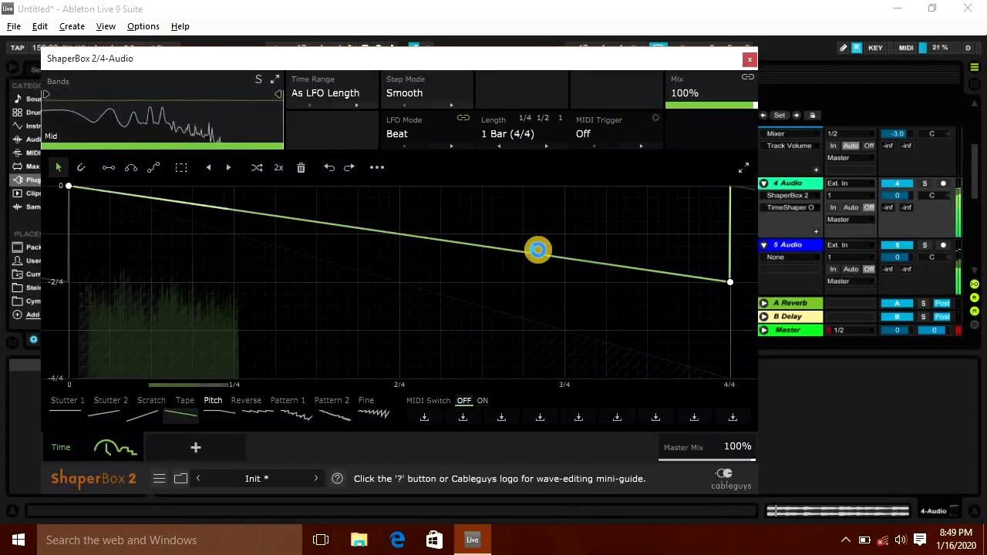
pyautogui.click(749, 59)
# Step: Freeze track 4 and then flatten it to bake the ShaperBox effect into the audio
pyautogui.click(793, 185)
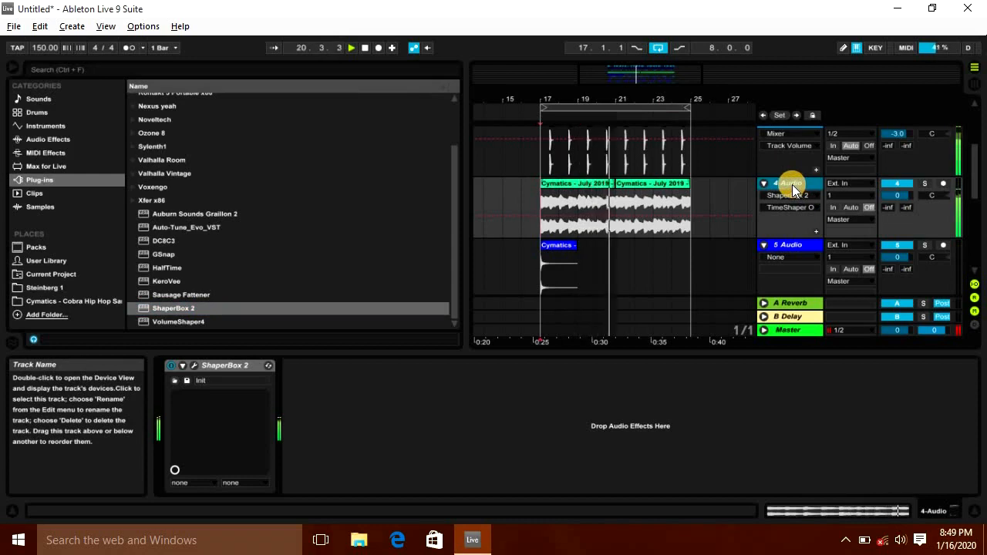
pyautogui.rightClick(791, 185)
pyautogui.click(824, 269)
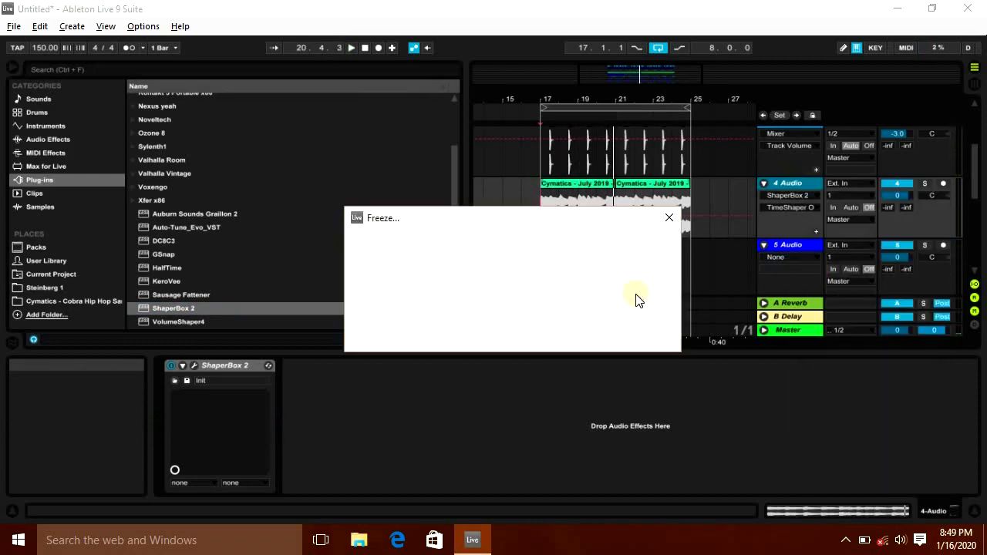
pyautogui.click(11, 68)
pyautogui.rightClick(793, 182)
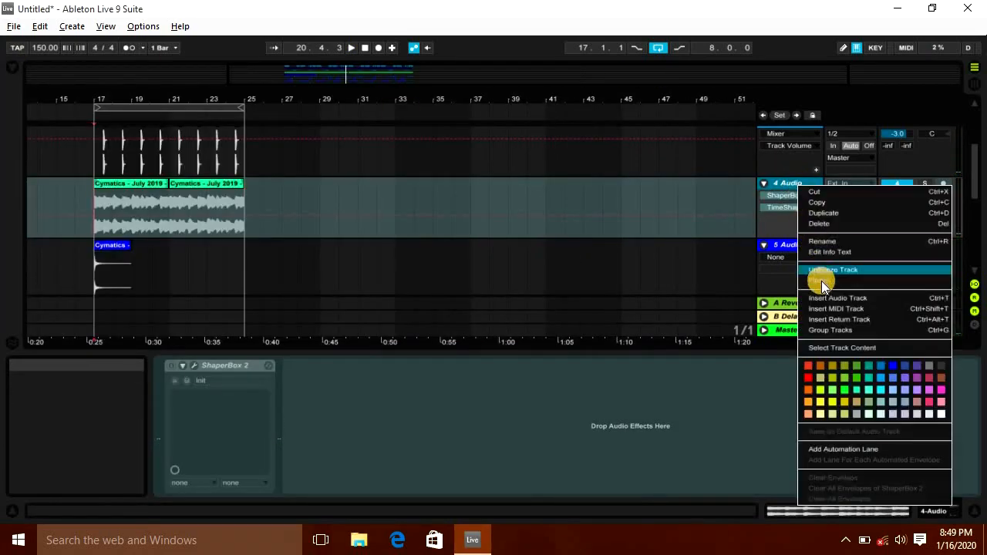
pyautogui.click(823, 284)
# Step: Lower the melody track 4's volume to about -5.2 dB in the mixer
pyautogui.moveTo(146, 95); pyautogui.dragTo(335, 93)
pyautogui.press('Tab')
pyautogui.press('space')
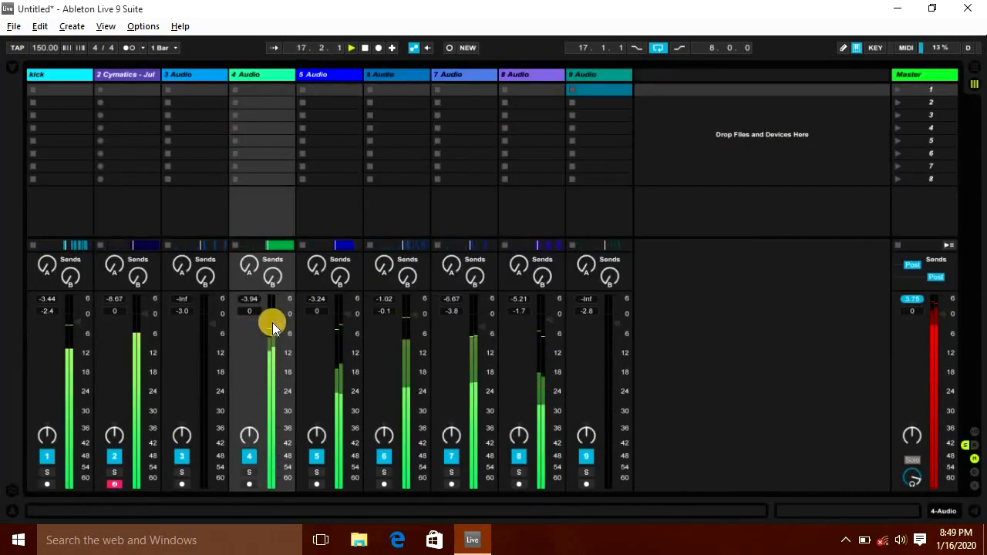
pyautogui.moveTo(275, 315); pyautogui.dragTo(276, 324)
pyautogui.press('Tab')
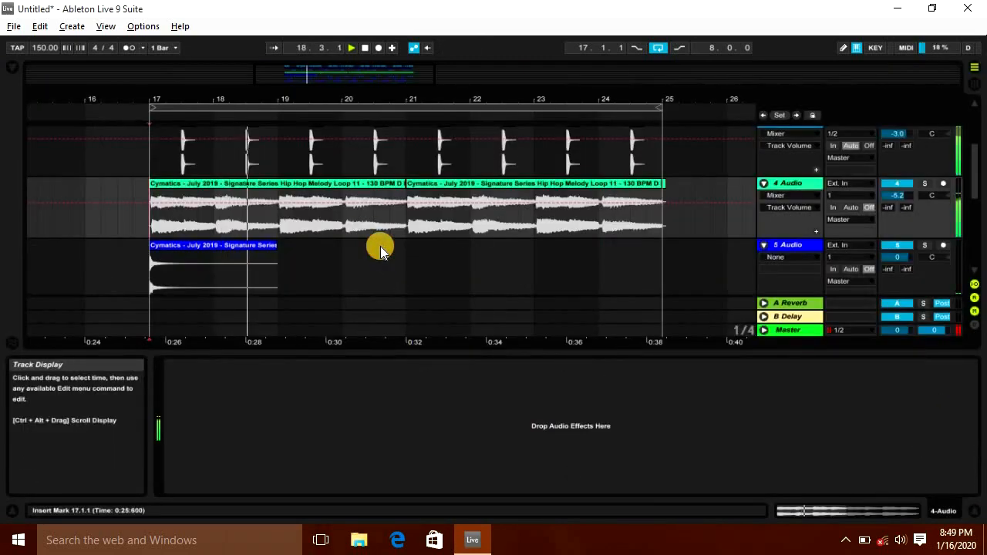
pyautogui.press('space')
# Step: Add EQ Eight to track 4 and raise its low-cut frequency to about 257 Hz
pyautogui.hotkey('ctrl', 'f')
pyautogui.write('eq')
pyautogui.press('Return')
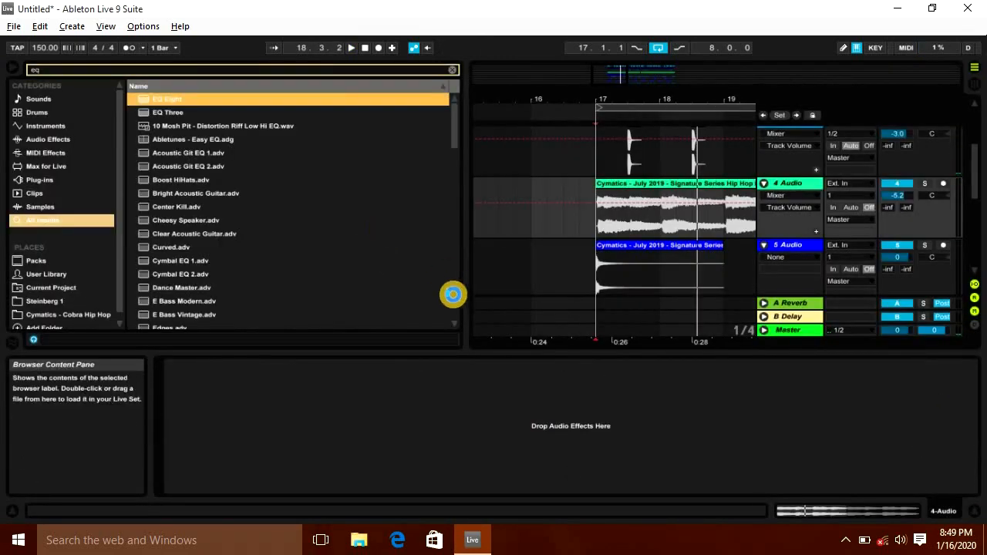
pyautogui.press('space')
pyautogui.click(12, 67)
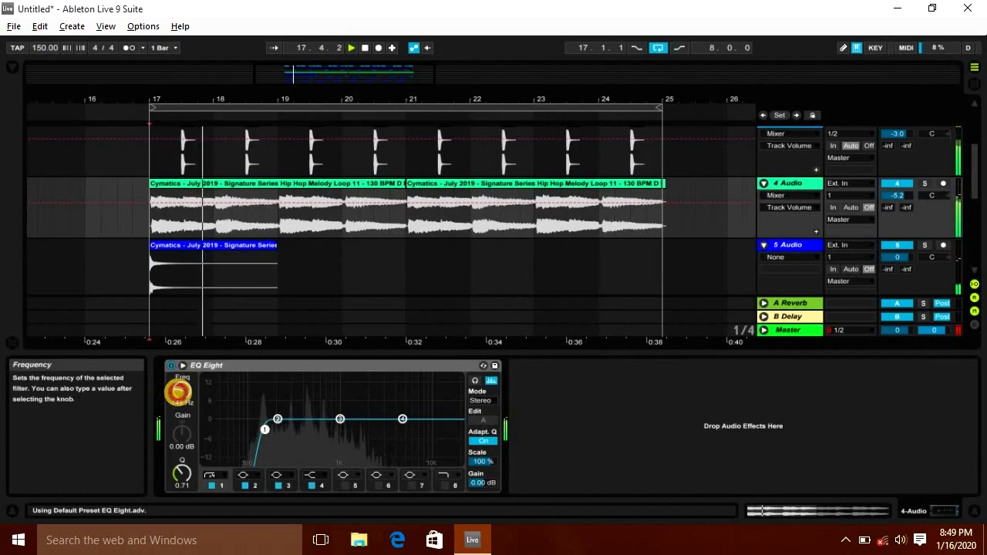
pyautogui.moveTo(178, 392); pyautogui.dragTo(178, 395)
pyautogui.click(214, 217)
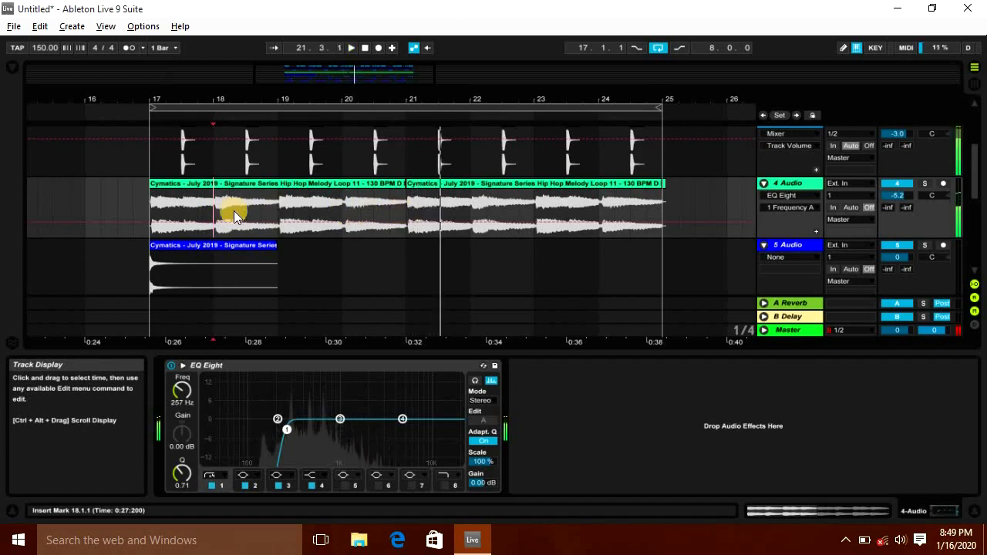
# Step: Delete the melody audio in bar 18, bar 20 and bars 21 to 25 to chop the loop
pyautogui.moveTo(265, 210); pyautogui.dragTo(278, 209)
pyautogui.press('Delete')
pyautogui.moveTo(358, 206); pyautogui.dragTo(406, 206)
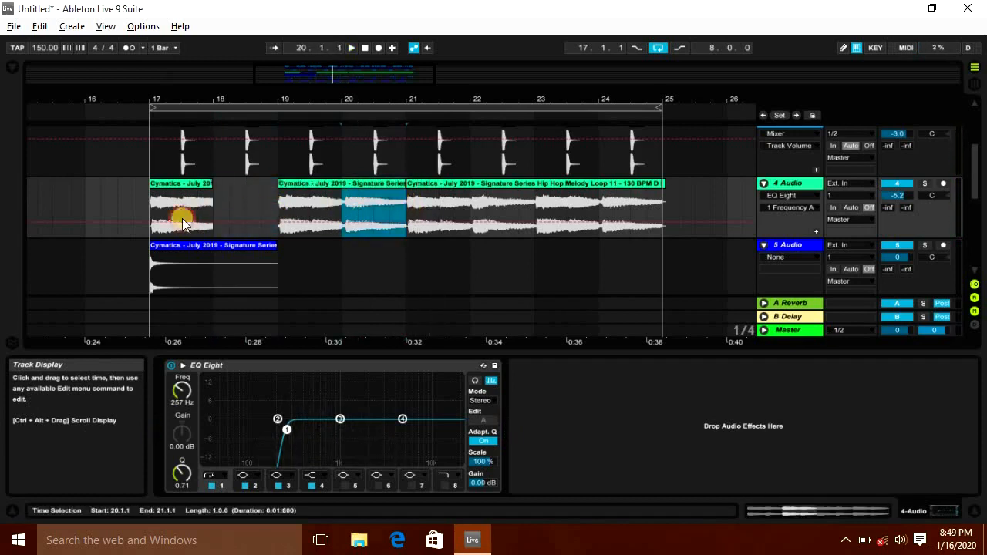
pyautogui.press('Delete')
pyautogui.click(156, 209)
pyautogui.press('space')
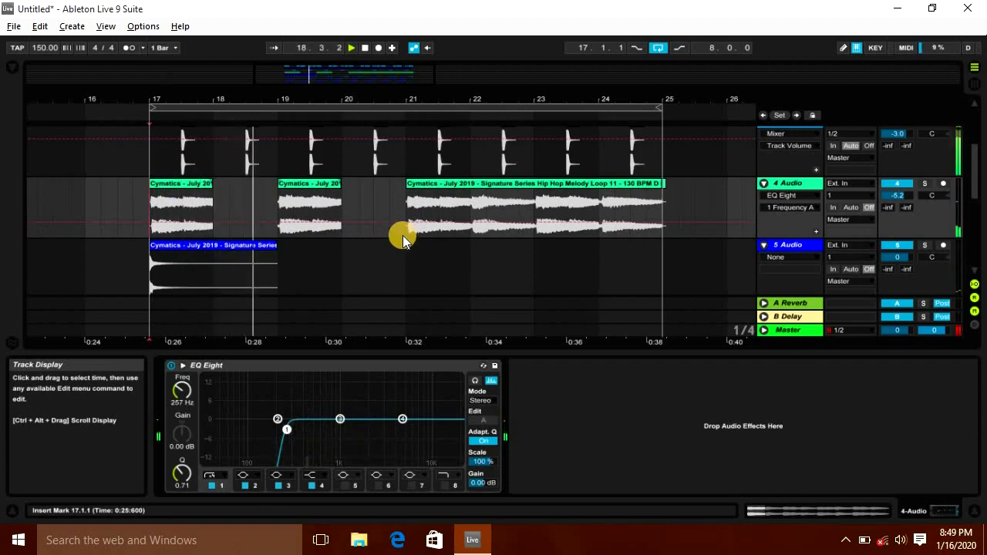
pyautogui.moveTo(413, 203); pyautogui.dragTo(657, 214)
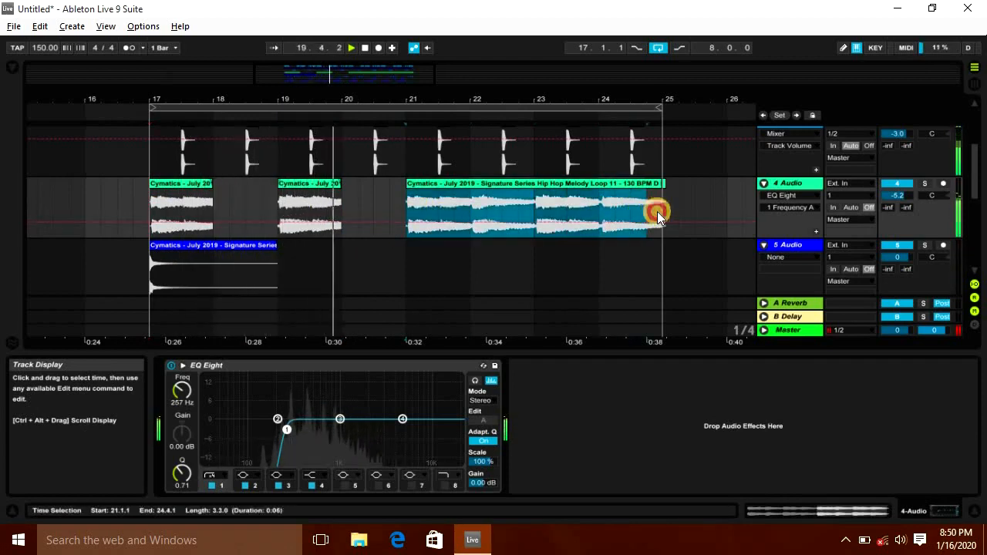
pyautogui.press('Delete')
# Step: Duplicate the chopped melody section from bars 17 to 21 into bars 21 to 25
pyautogui.moveTo(233, 204); pyautogui.dragTo(159, 203)
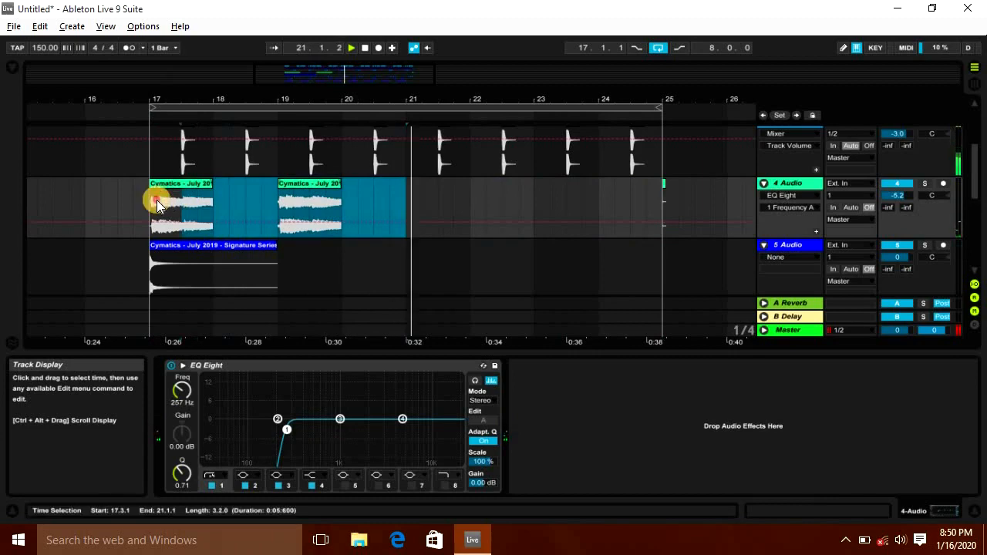
pyautogui.hotkey('ctrl', 'd')
pyautogui.scroll(2, 584, 236)
pyautogui.scroll(-3, 585, 236)
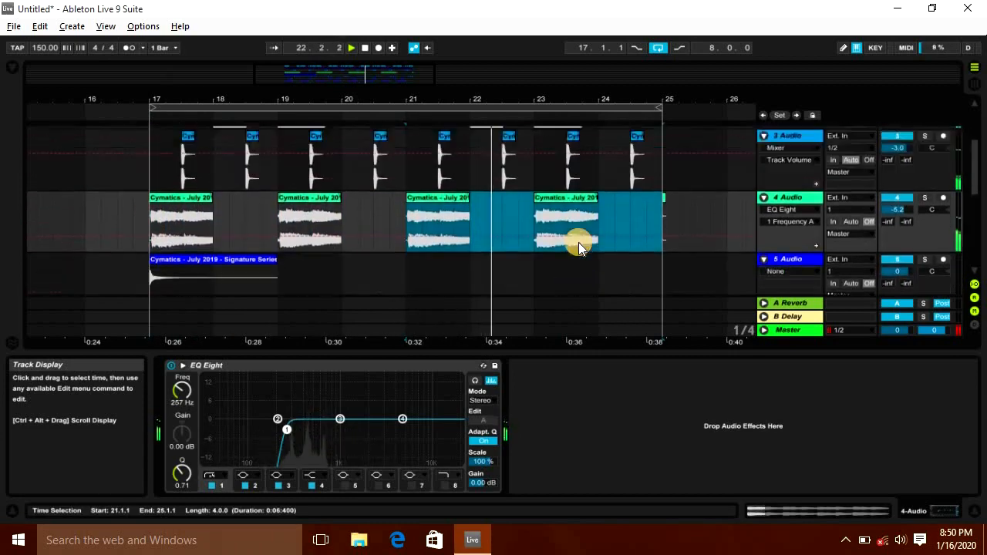
pyautogui.scroll(3, 578, 242)
pyautogui.scroll(-2, 578, 242)
pyautogui.press('Down')
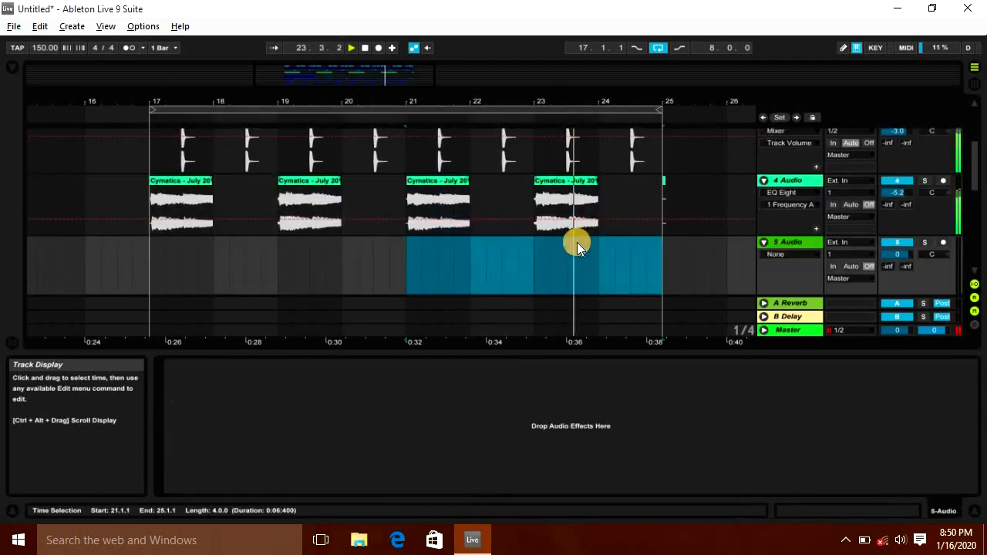
# Step: Search the browser for Nexus and load it as a new instrument track
pyautogui.click(156, 275)
pyautogui.press('space')
pyautogui.hotkey('ctrl', 'f')
pyautogui.write('sylenth')
pyautogui.press('Down')
pyautogui.hotkey('ctrl', 'f')
pyautogui.write('nexus')
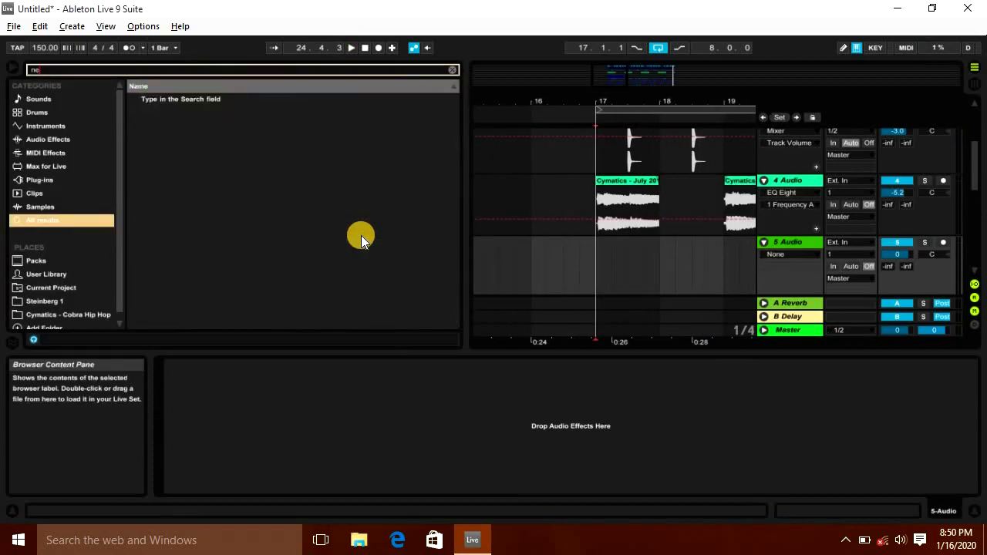
pyautogui.press('Down')
pyautogui.press('Return')
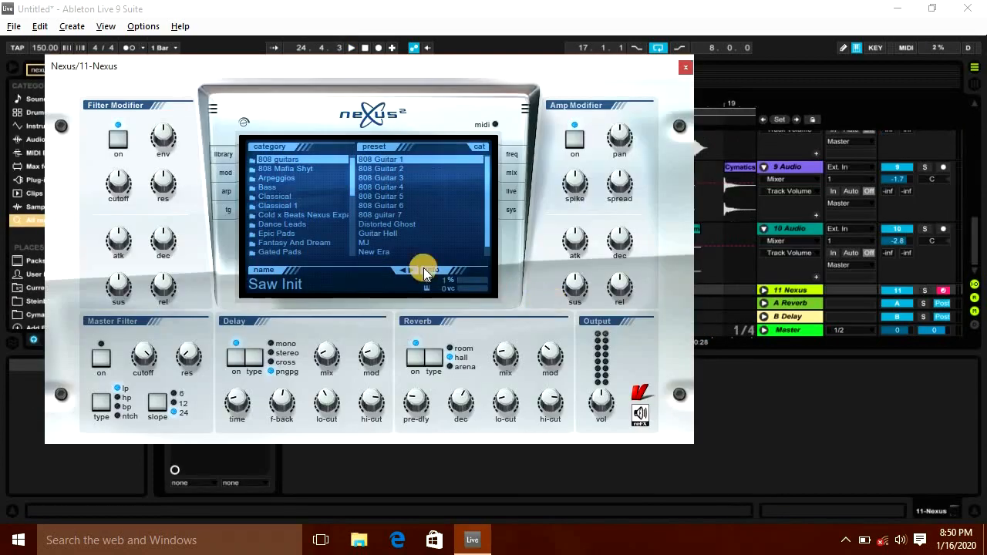
# Step: Browse the Nexus presets and select PD Huge Ambient 2 from the Epic Pads category
pyautogui.click(275, 178)
pyautogui.click(445, 179)
pyautogui.scroll(-10, 445, 179)
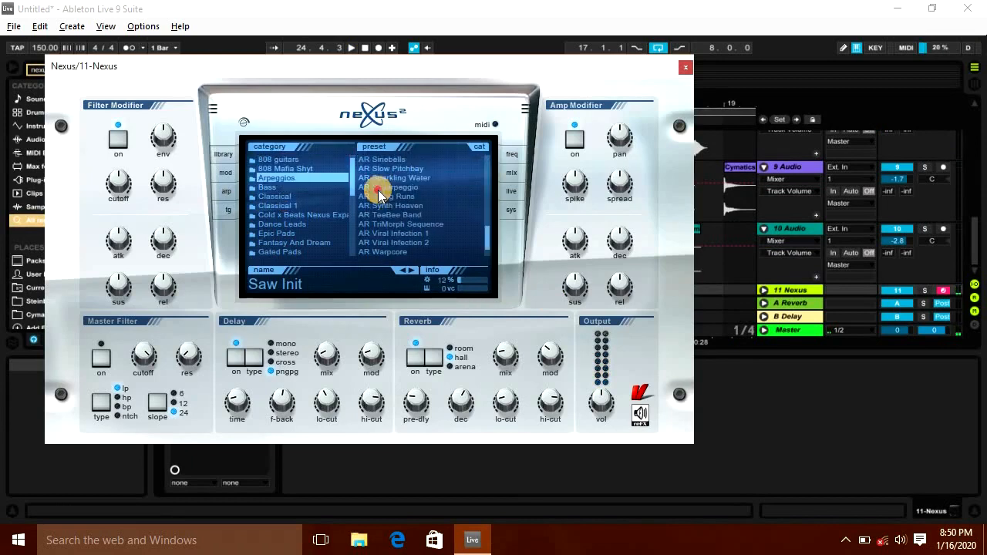
pyautogui.click(379, 189)
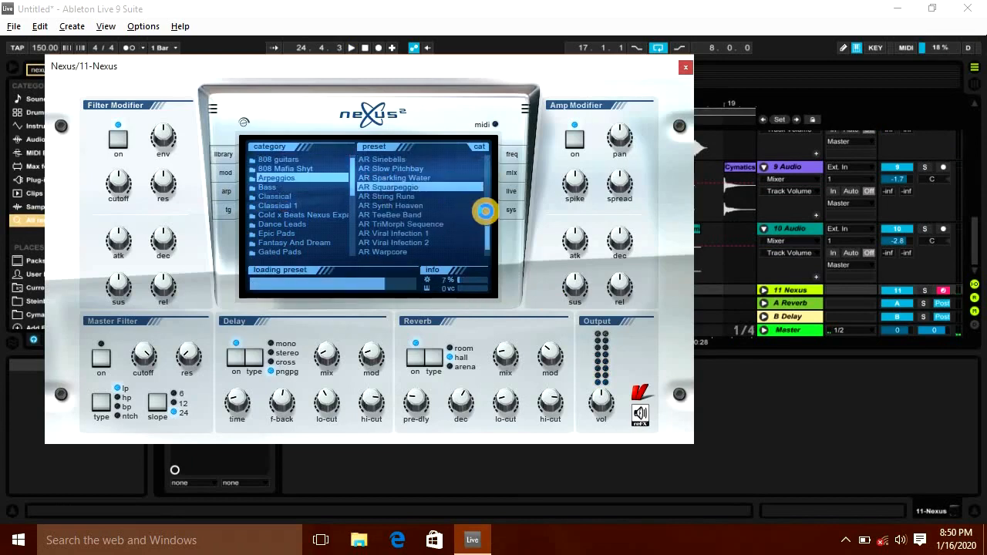
pyautogui.click(318, 234)
pyautogui.click(396, 223)
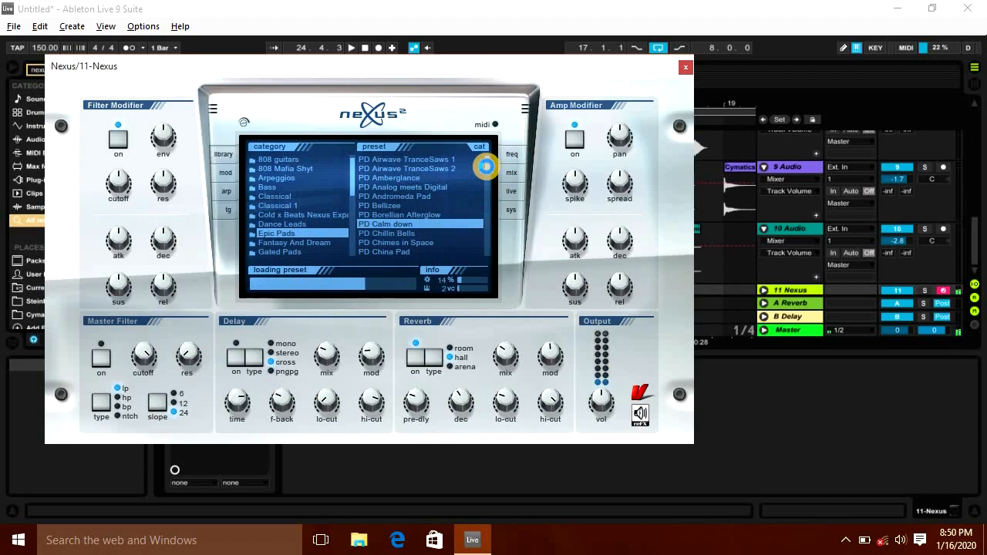
pyautogui.scroll(-5, 434, 192)
pyautogui.click(432, 187)
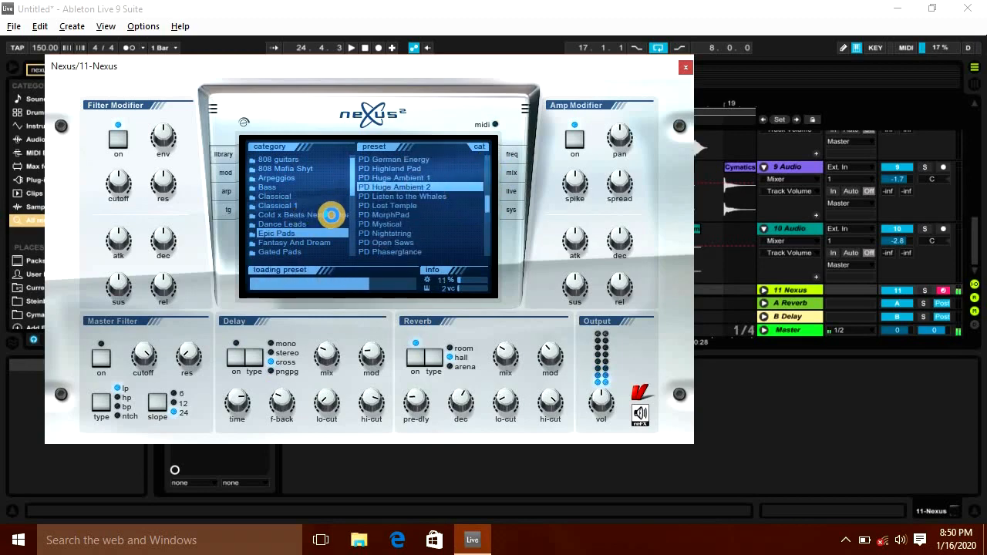
pyautogui.hotkey('ctrl', 'alt', 'p')
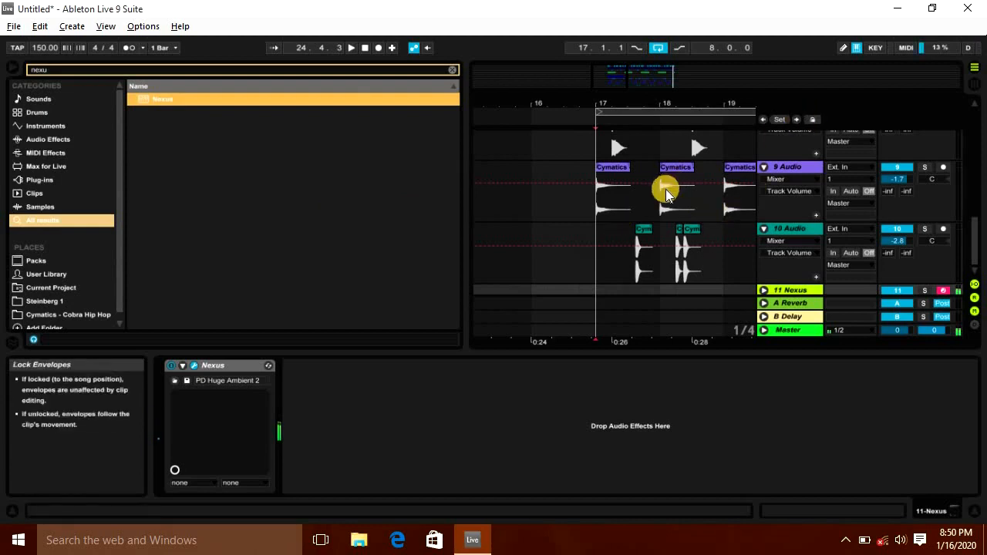
# Step: Record a pad chord progression on the Nexus track into the arrangement from bar 17
pyautogui.scroll(-1, 662, 217)
pyautogui.scroll(3, 664, 219)
pyautogui.scroll(-3, 665, 221)
pyautogui.click(764, 289)
pyautogui.click(15, 69)
pyautogui.click(374, 49)
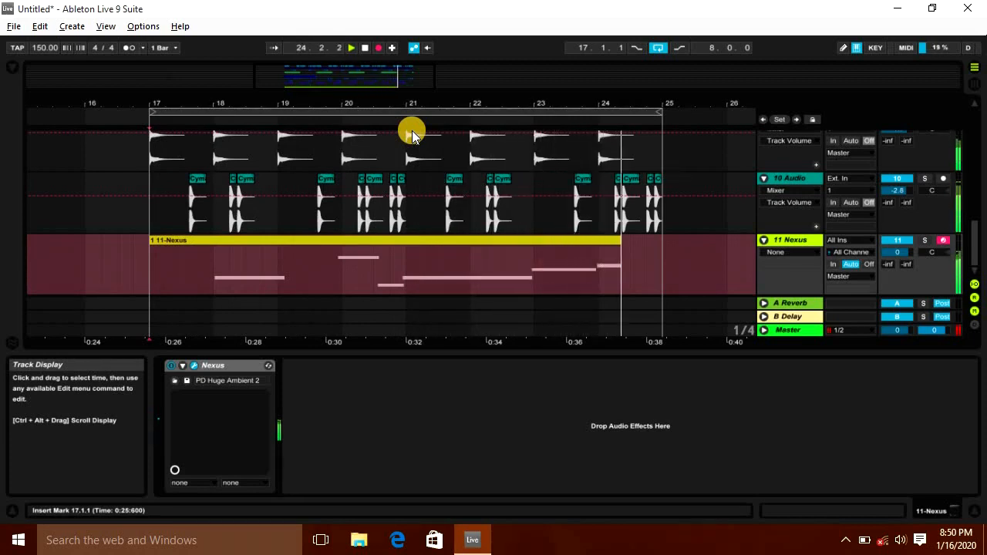
pyautogui.press('space')
# Step: Trim the recorded pad part and move the four-bar clip to start at bar 17
pyautogui.moveTo(406, 266); pyautogui.dragTo(150, 254)
pyautogui.press('Delete')
pyautogui.click(489, 242)
pyautogui.moveTo(637, 98); pyautogui.dragTo(539, 100)
pyautogui.moveTo(562, 267); pyautogui.dragTo(310, 268)
pyautogui.moveTo(362, 240); pyautogui.dragTo(108, 240)
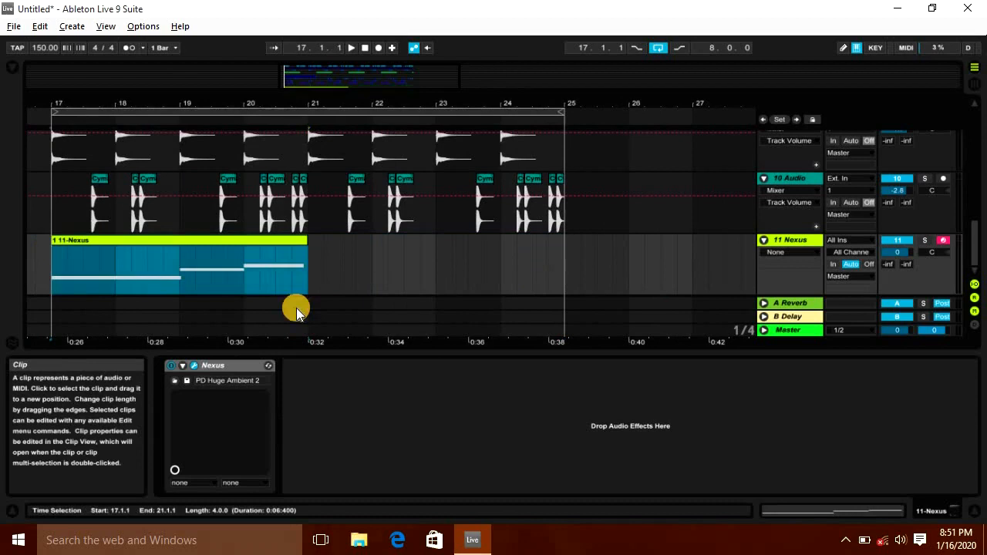
# Step: Copy the pad clip into bars 21 to 25
pyautogui.press('space')
pyautogui.moveTo(260, 248); pyautogui.dragTo(511, 239)
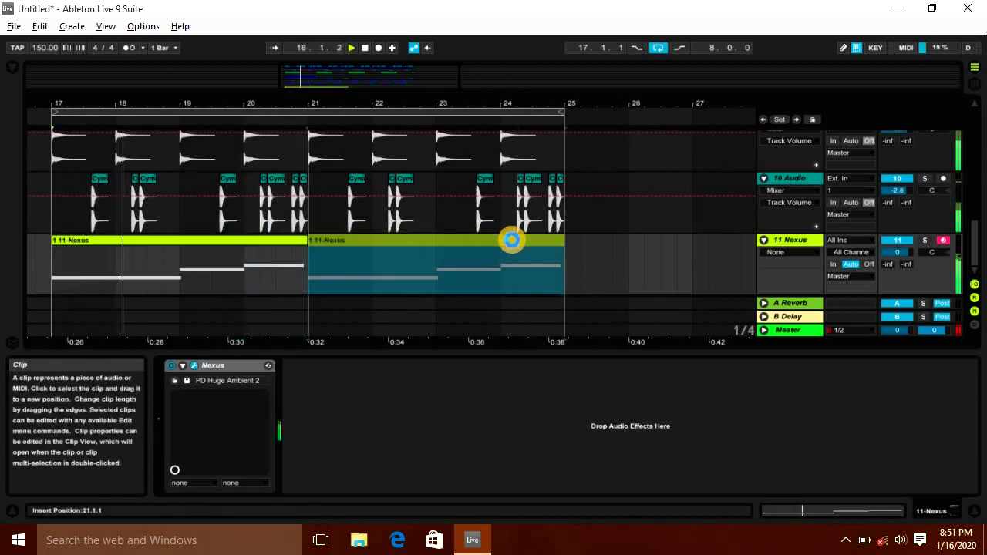
pyautogui.moveTo(242, 95); pyautogui.dragTo(242, 97)
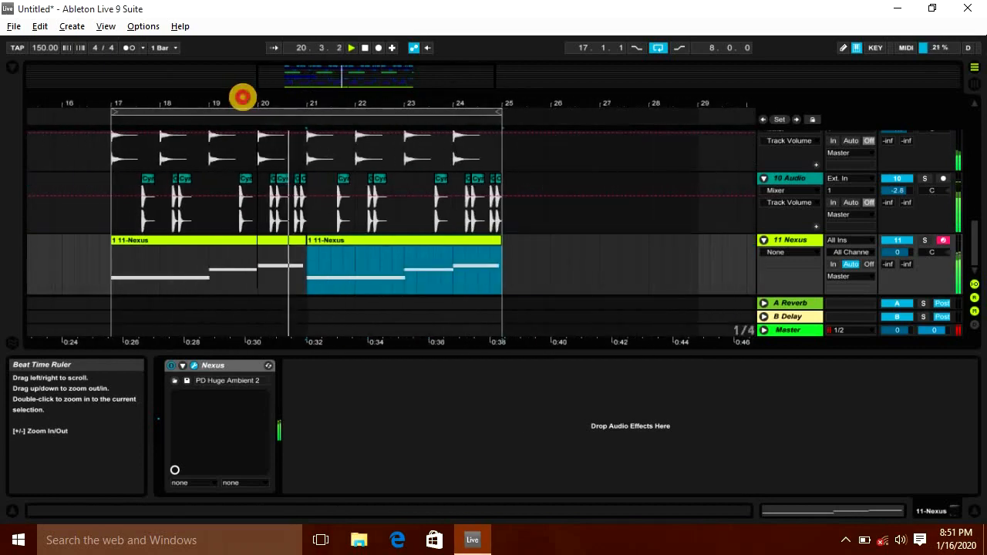
# Step: Set the Nexus track's volume to -2.8 dB in the mixer
pyautogui.press('Tab')
pyautogui.moveTo(744, 321)
pyautogui.mouseDown()
pyautogui.moveTo(745, 329)
pyautogui.moveTo(741, 310)
pyautogui.mouseUp()
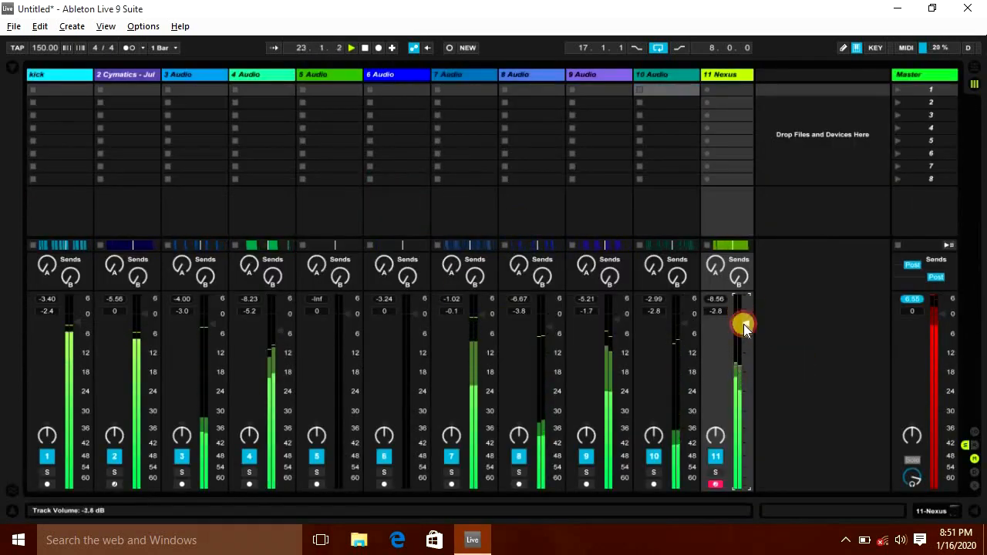
pyautogui.press('Tab')
# Step: Insert a new MIDI track and load the Sylenth1 instrument onto it from a browser search
pyautogui.scroll(1, 347, 213)
pyautogui.scroll(-1, 324, 154)
pyautogui.moveTo(297, 101); pyautogui.dragTo(295, 99)
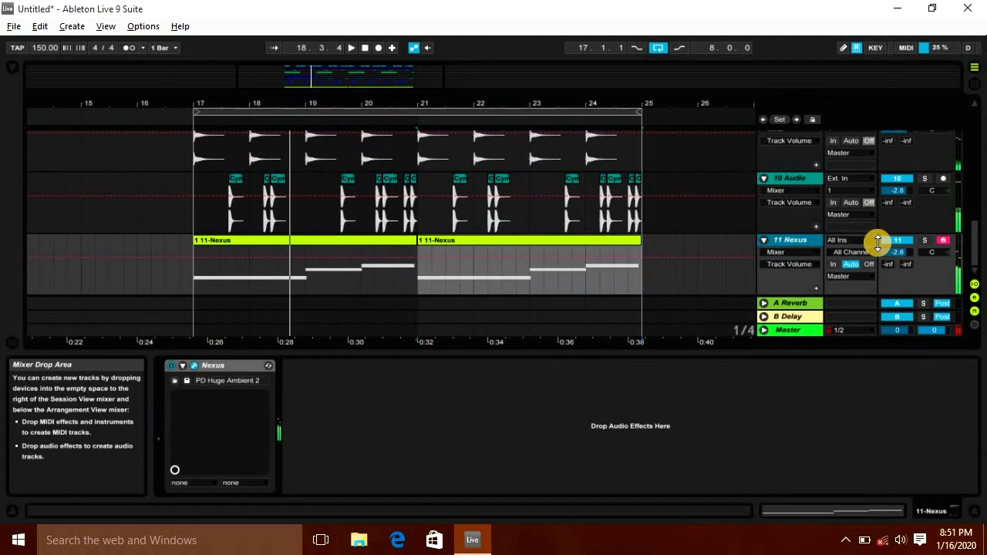
pyautogui.hotkey('ctrl', 'shift', 't')
pyautogui.hotkey('ctrl', 'f')
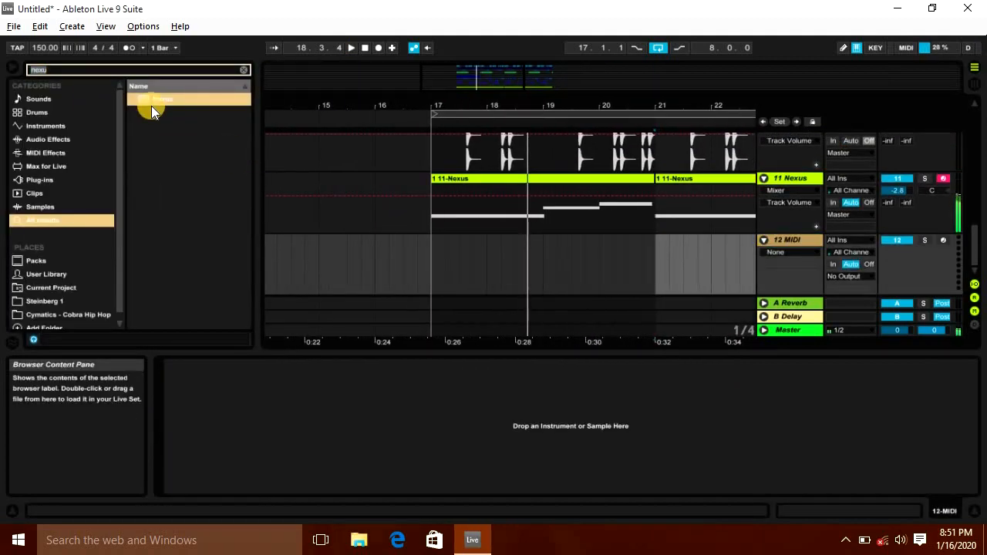
pyautogui.write('sylenth')
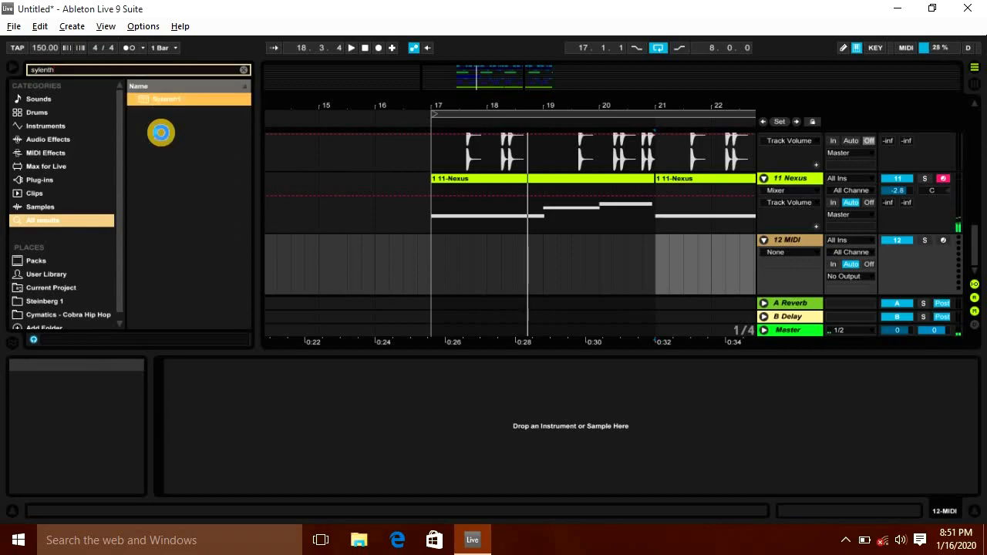
pyautogui.press('Return')
pyautogui.click(716, 174)
pyautogui.scroll(-20, 639, 271)
pyautogui.doubleClick(524, 220)
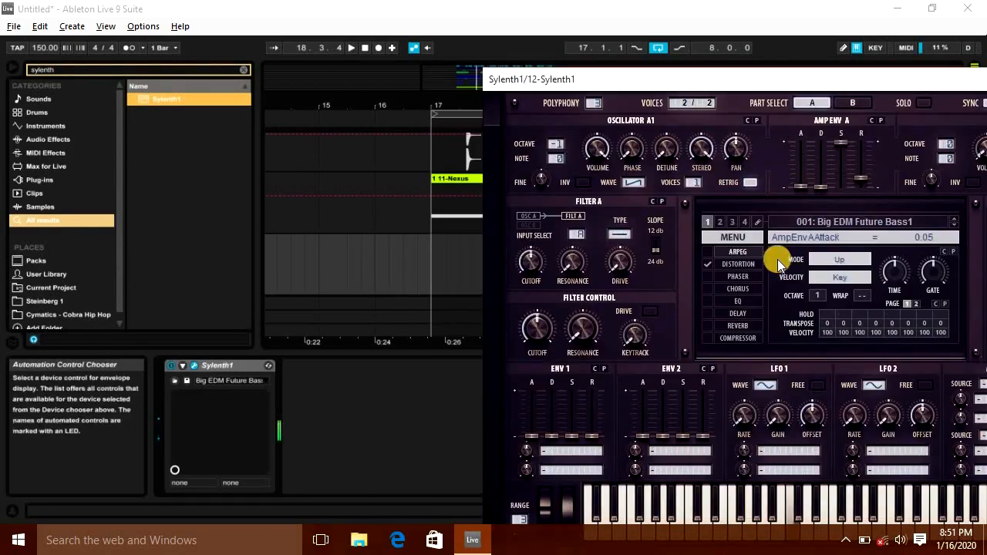
# Step: Browse Sylenth1 presets, select the ARP Anjuna Arp preset, and close the plugin window
pyautogui.click(822, 227)
pyautogui.click(819, 216)
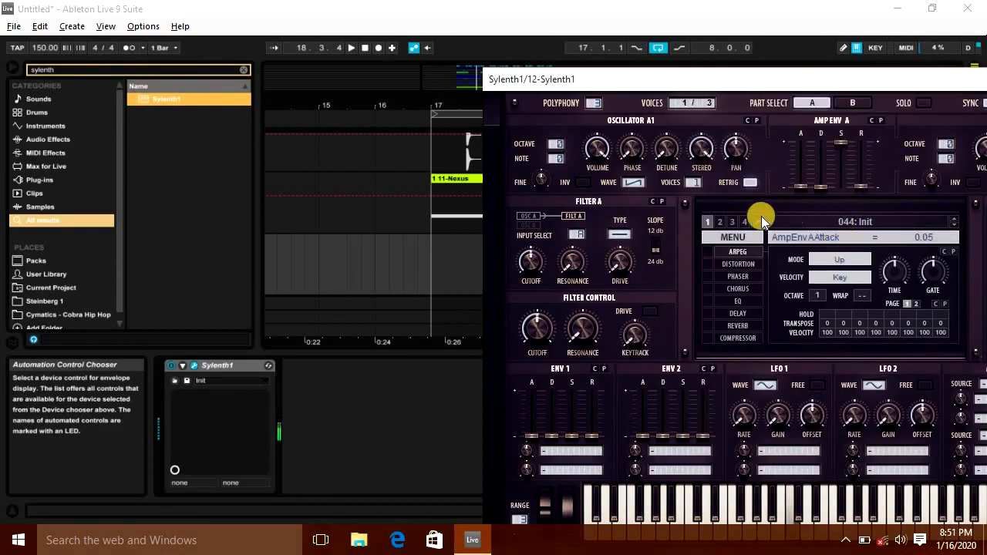
pyautogui.click(809, 226)
pyautogui.click(729, 148)
pyautogui.click(841, 222)
pyautogui.click(735, 103)
pyautogui.press('a')
pyautogui.press('a')
pyautogui.press('d')
pyautogui.hotkey('ctrl', 'o')
pyautogui.scroll(-20, 630, 386)
pyautogui.moveTo(969, 165); pyautogui.dragTo(971, 205)
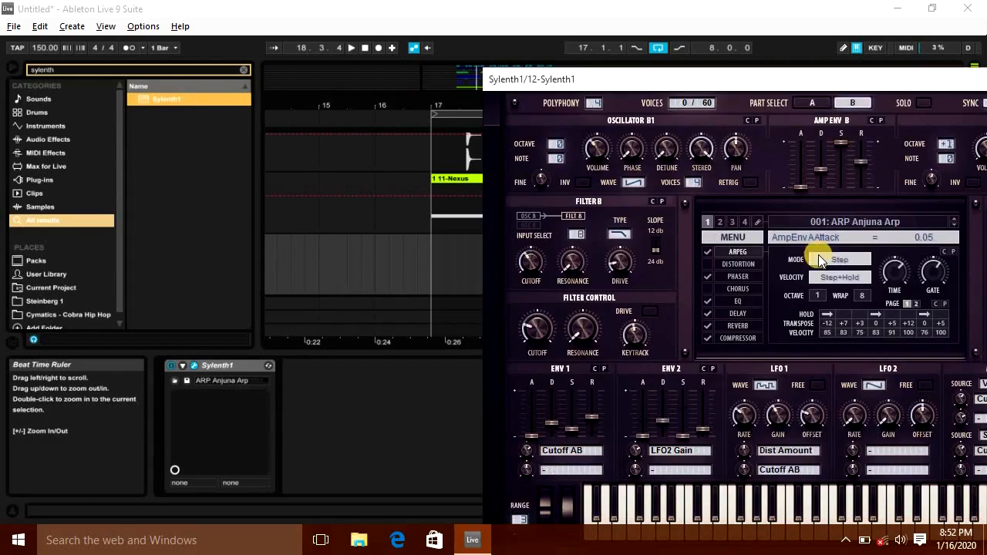
pyautogui.press('a')
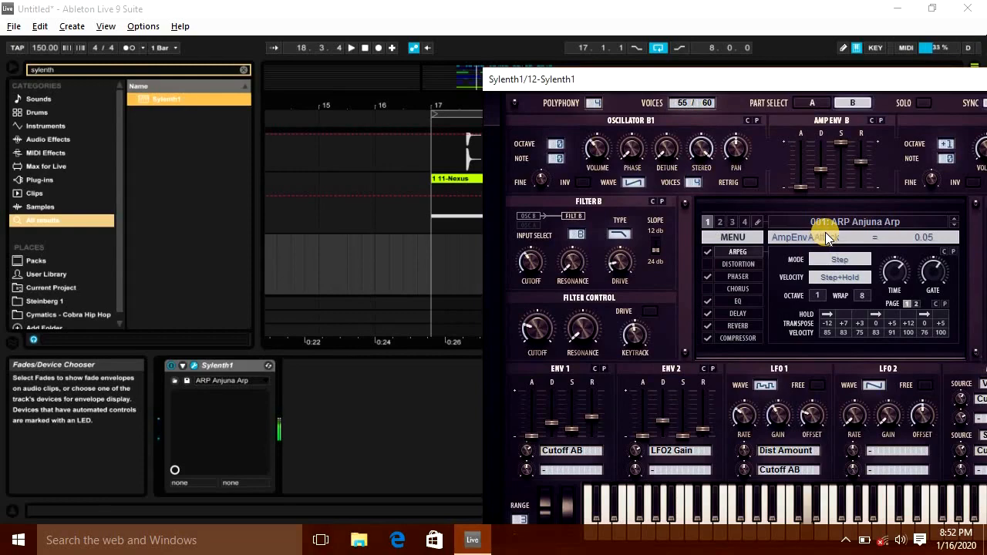
pyautogui.moveTo(906, 78); pyautogui.dragTo(583, 512)
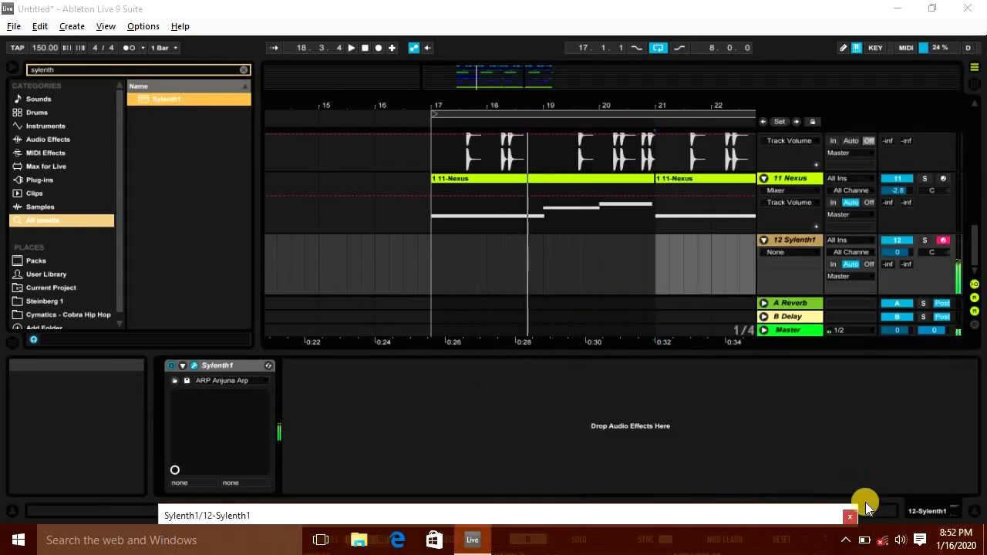
pyautogui.click(850, 514)
pyautogui.click(429, 269)
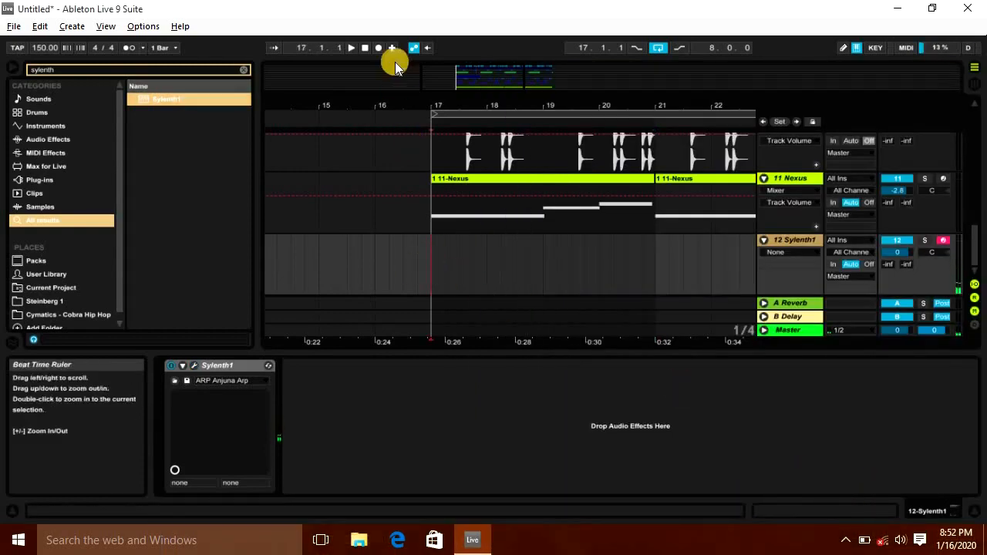
pyautogui.press('F9')
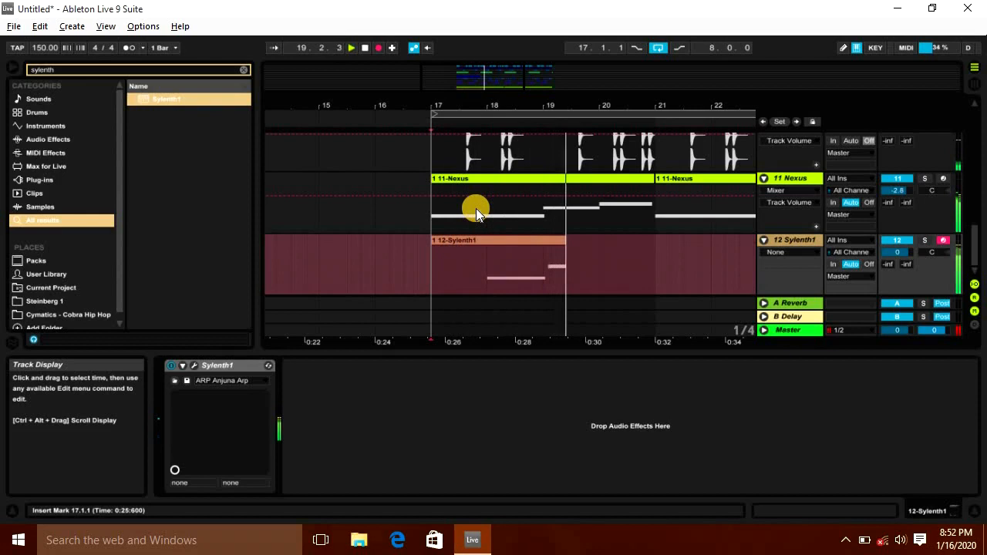
pyautogui.press('space')
pyautogui.hotkey('ctrl', 'z')
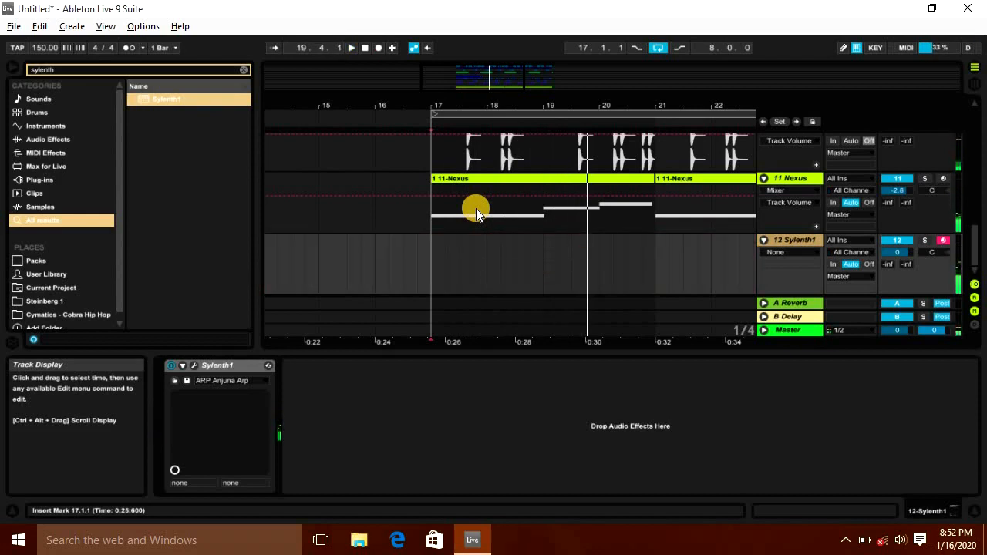
# Step: Record a Sylenth1 part on the new track from bar 17 and select bars 17 to 21
pyautogui.press('F9')
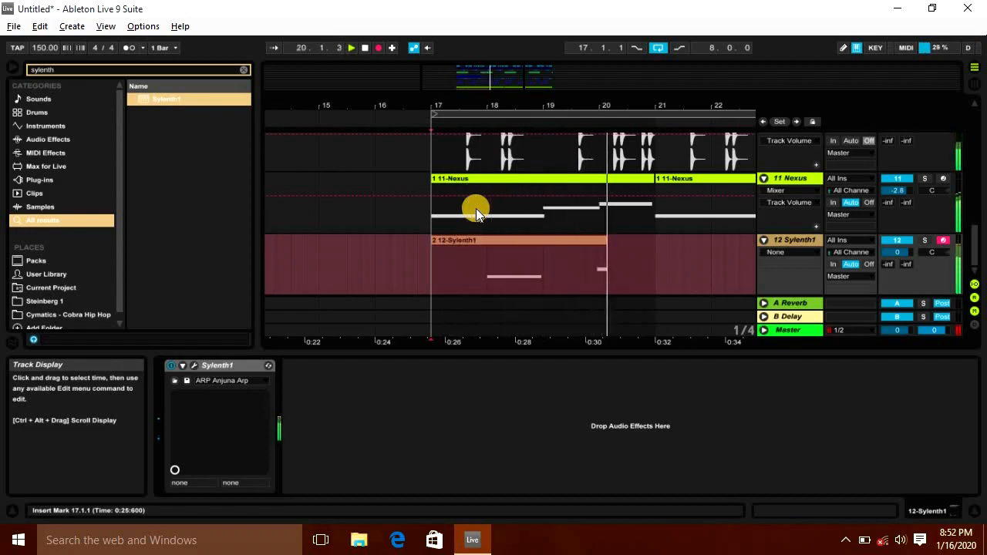
pyautogui.press('space')
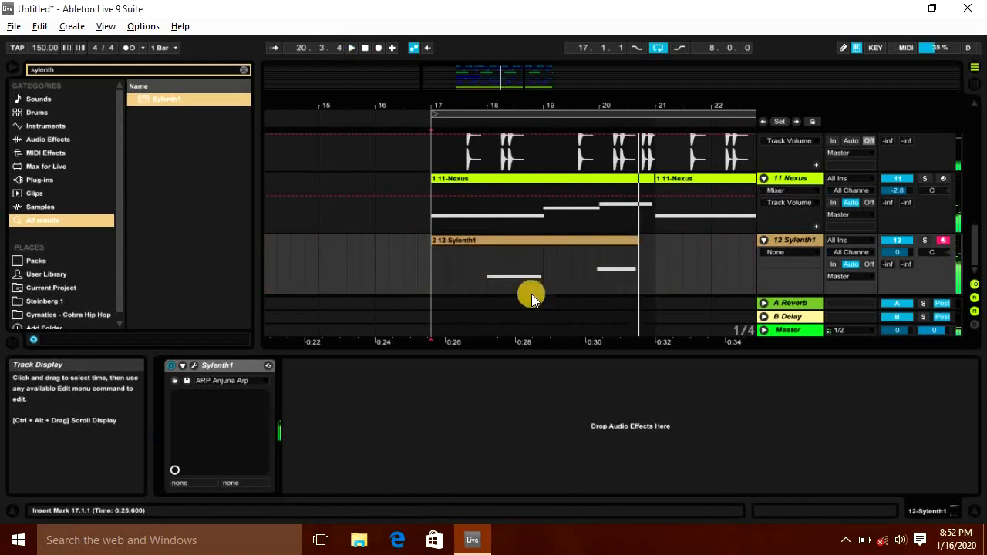
pyautogui.click(660, 267)
pyautogui.moveTo(654, 276); pyautogui.dragTo(434, 280)
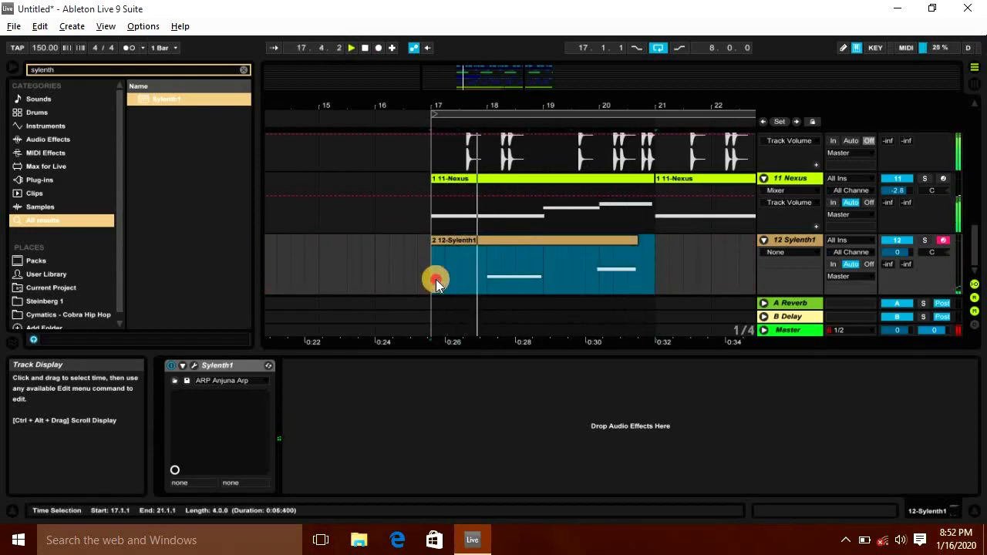
# Step: Open the recorded clip and move its last note to D#3, starting on beat 4
pyautogui.doubleClick(578, 242)
pyautogui.click(902, 255)
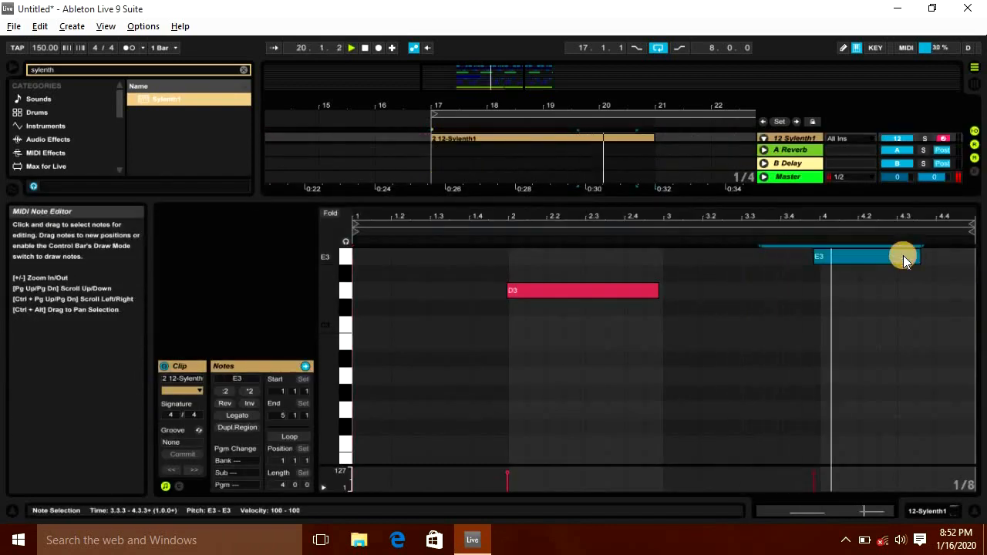
pyautogui.press('space')
pyautogui.press('Up')
pyautogui.press('Right')
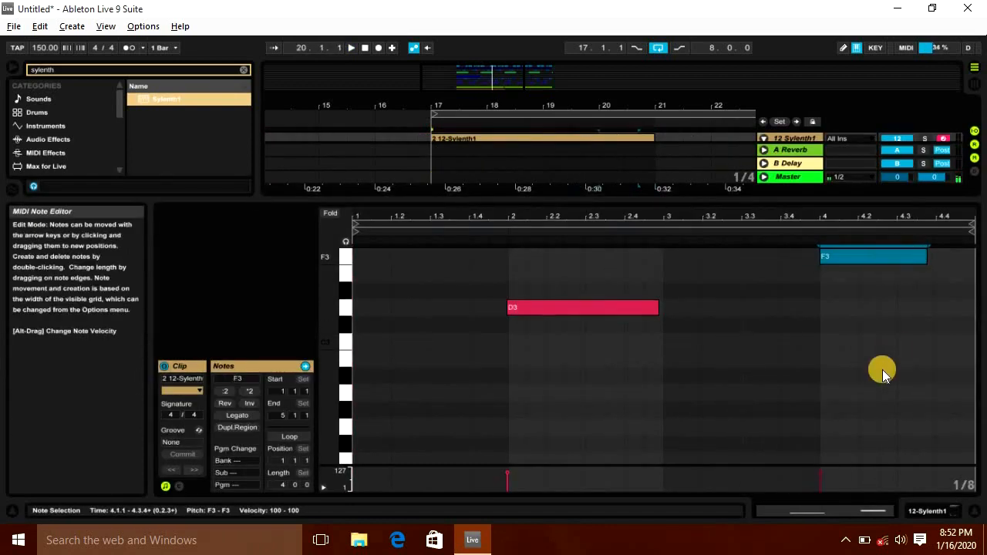
pyautogui.scroll(3, 883, 374)
pyautogui.press('Down')
pyautogui.press('Down')
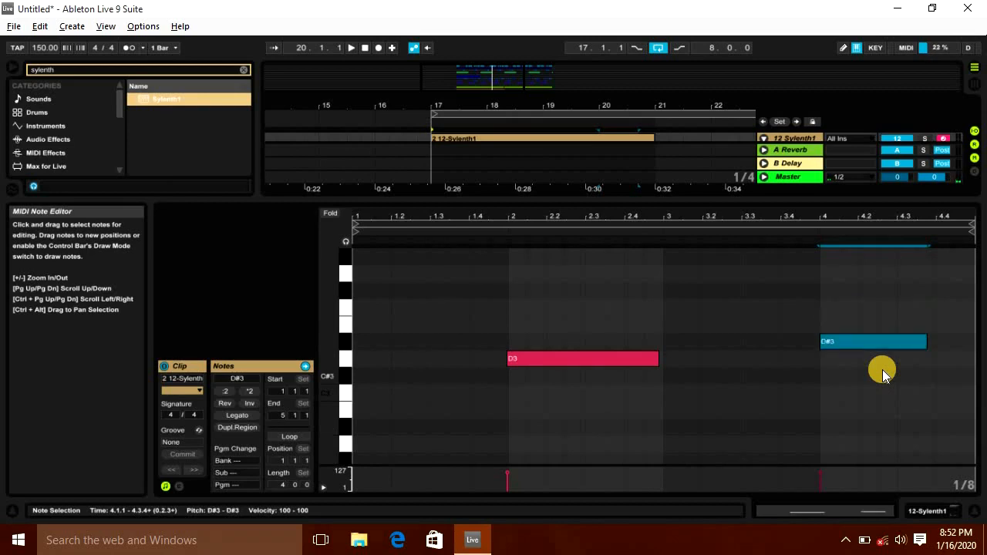
# Step: Lengthen the D3 note so it ends at bar 3 of the clip
pyautogui.press('space')
pyautogui.scroll(3, 815, 344)
pyautogui.scroll(-1, 815, 344)
pyautogui.moveTo(743, 299); pyautogui.dragTo(380, 518)
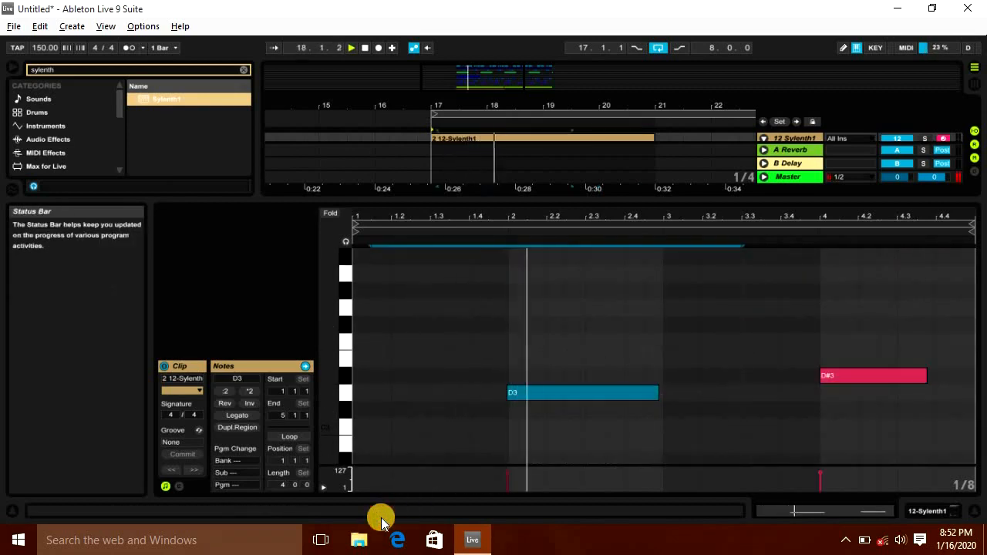
pyautogui.hotkey('shift', 'Right')
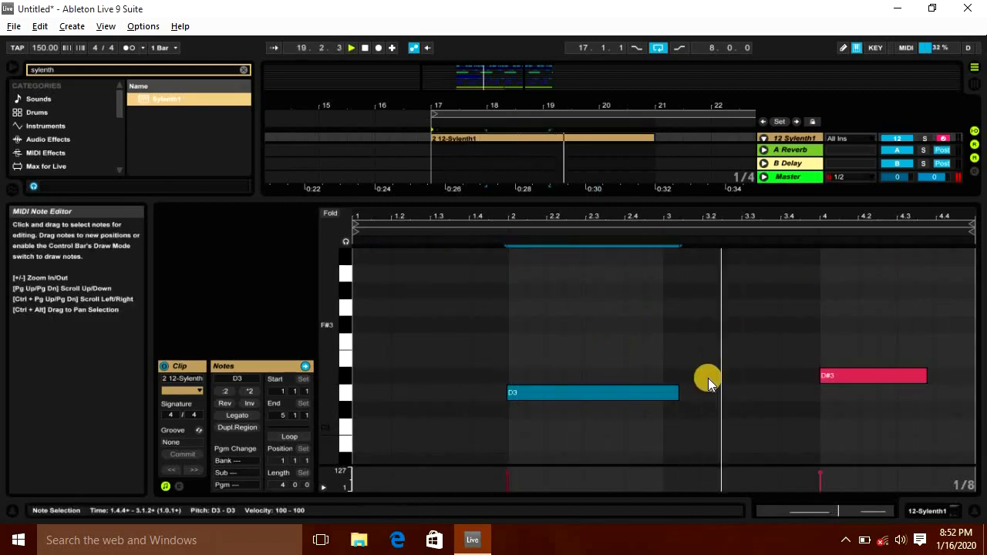
pyautogui.moveTo(677, 393); pyautogui.dragTo(661, 392)
# Step: Duplicate the Sylenth1 clip into bars 21 to 25
pyautogui.moveTo(878, 327); pyautogui.dragTo(878, 378)
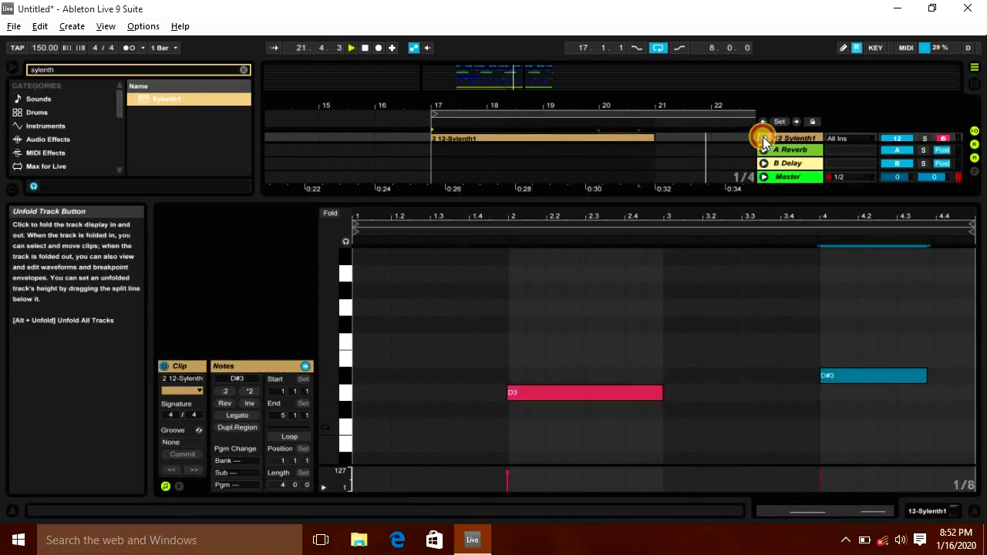
pyautogui.hotkey('ctrl', 'alt', 'l')
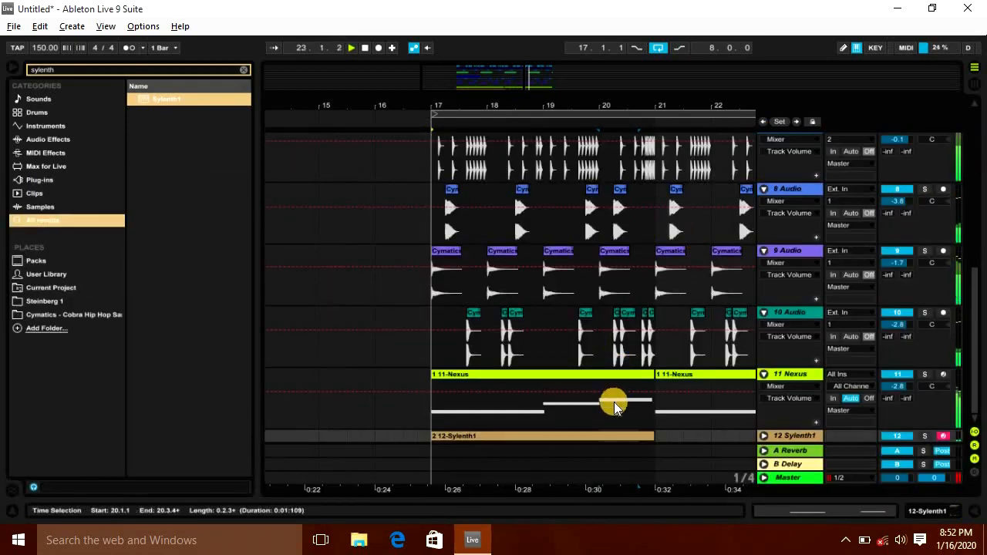
pyautogui.click(588, 437)
pyautogui.hotkey('ctrl', 'd')
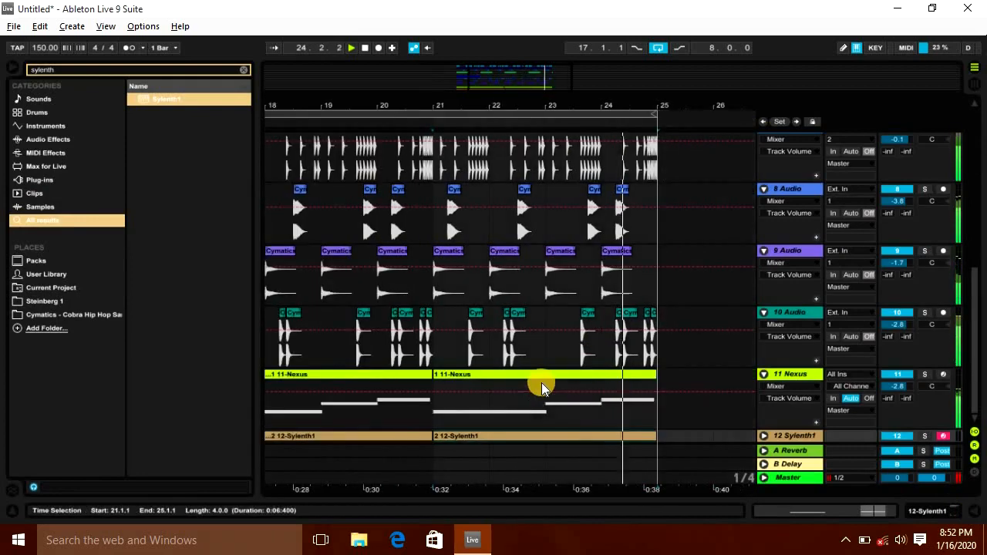
# Step: Open the second Sylenth1 clip and raise its last note to F3
pyautogui.press('Tab')
pyautogui.press('space')
pyautogui.moveTo(795, 316); pyautogui.dragTo(795, 316)
pyautogui.press('Tab')
pyautogui.scroll(3, 499, 280)
pyautogui.moveTo(466, 111); pyautogui.dragTo(462, 84)
pyautogui.scroll(-5, 473, 232)
pyautogui.click(764, 435)
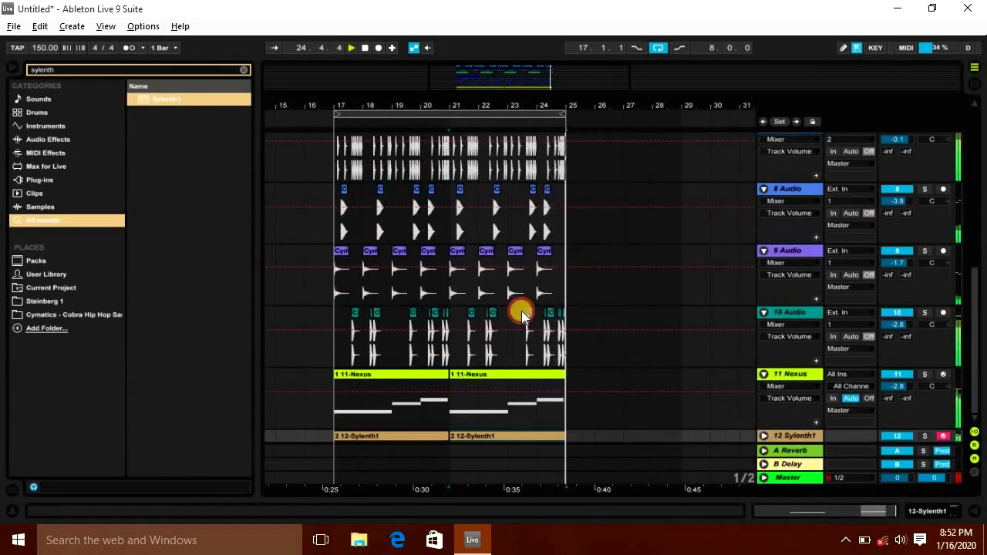
pyautogui.scroll(-3, 522, 313)
pyautogui.doubleClick(408, 390)
pyautogui.click(943, 427)
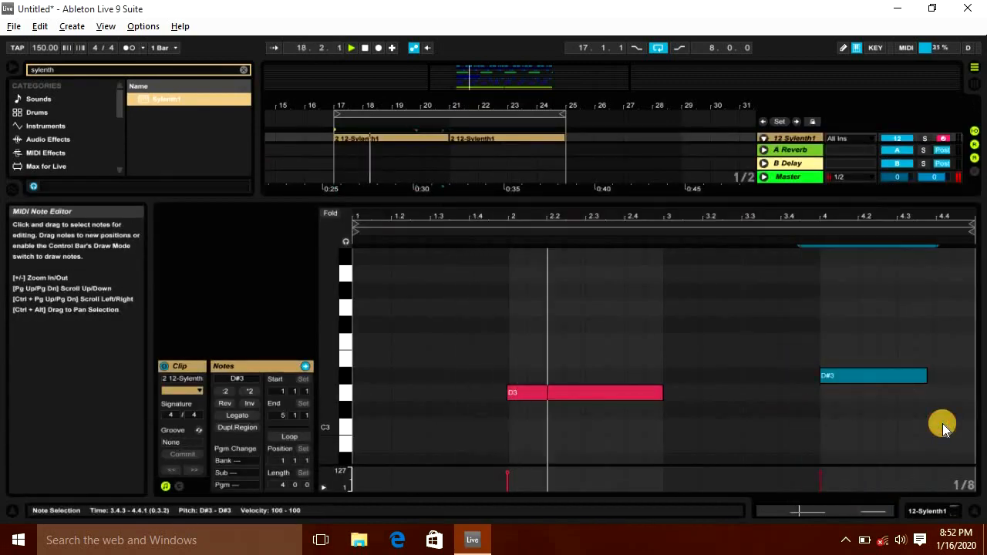
pyautogui.press('Up')
pyautogui.press('Up')
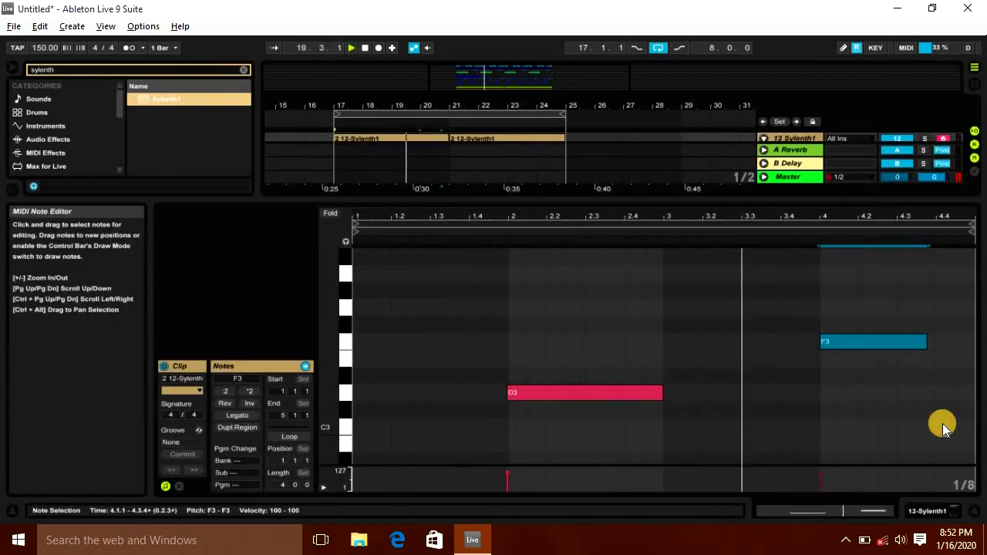
pyautogui.click(973, 510)
pyautogui.click(430, 389)
pyautogui.hotkey('ctrl', 'd')
pyautogui.click(328, 431)
pyautogui.scroll(6, 446, 335)
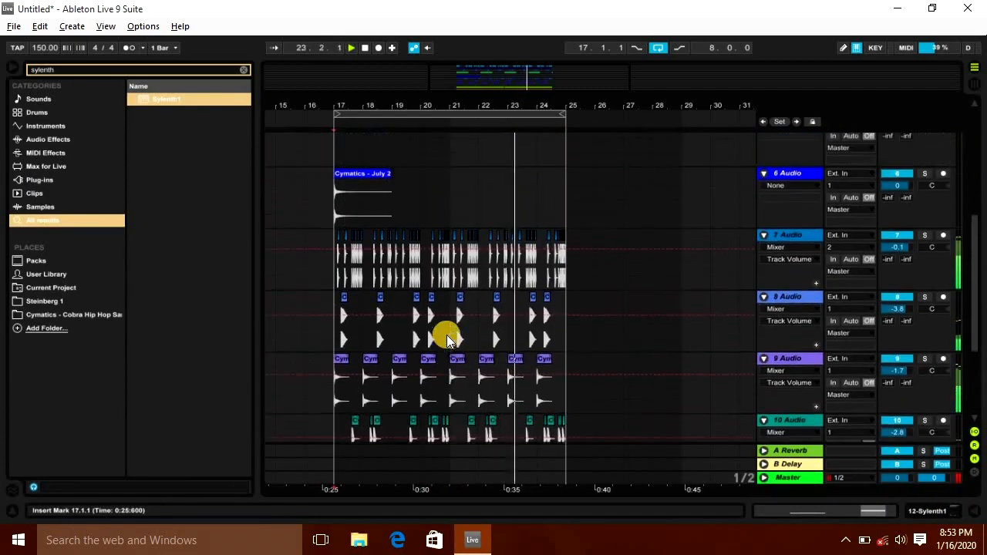
pyautogui.click(17, 67)
pyautogui.scroll(-6, 224, 220)
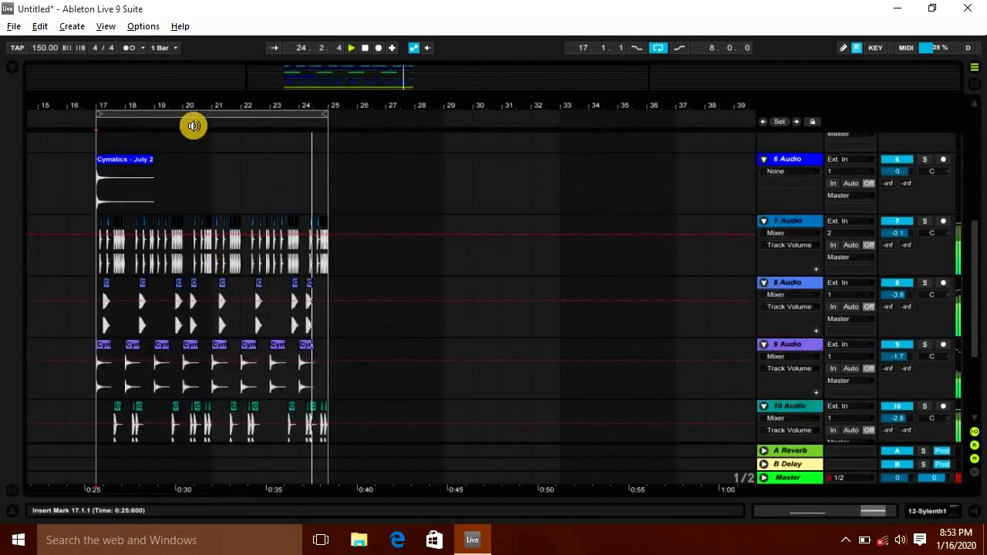
pyautogui.moveTo(185, 101); pyautogui.dragTo(408, 103)
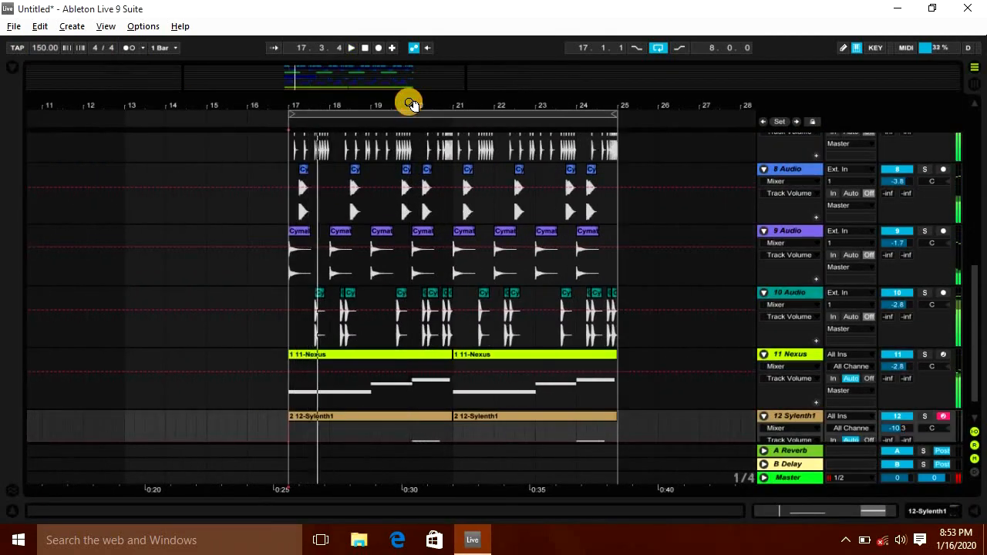
pyautogui.press('space')
# Step: Search the browser for hip hop fx samples and widen the results list
pyautogui.hotkey('ctrl', 'f')
pyautogui.write('hip hop fx')
pyautogui.click(205, 139)
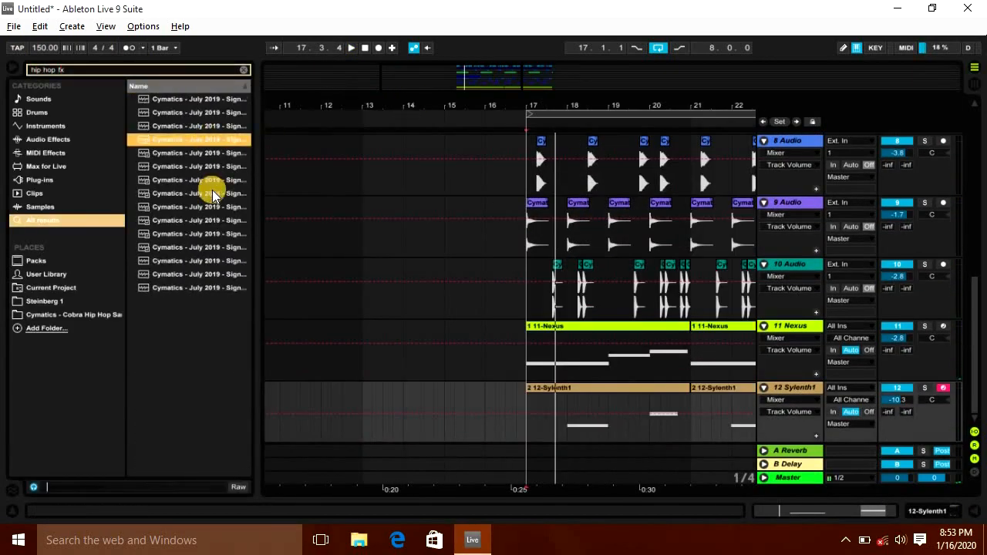
pyautogui.moveTo(329, 168); pyautogui.dragTo(397, 173)
# Step: Audition the hip hop FX samples in the search results one after another
pyautogui.click(321, 179)
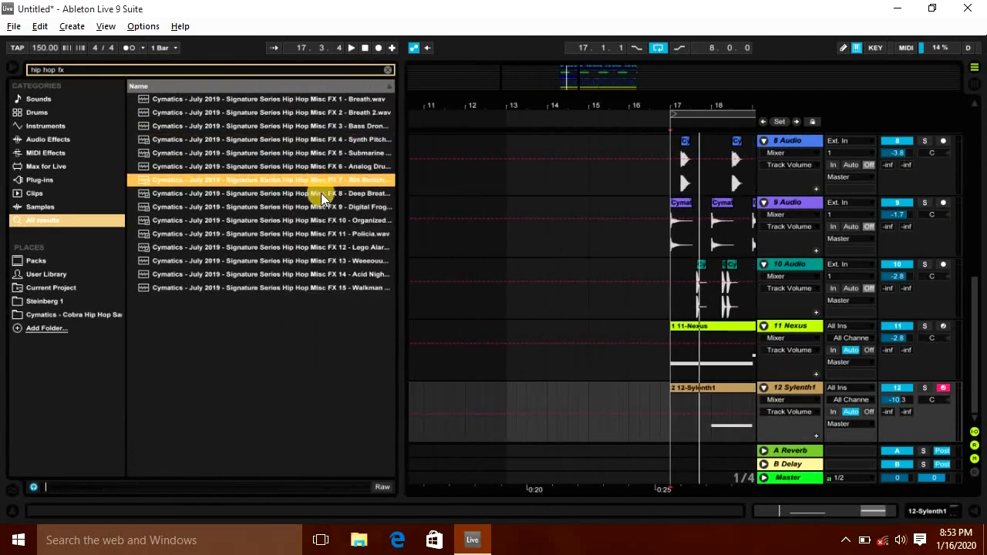
pyautogui.click(322, 204)
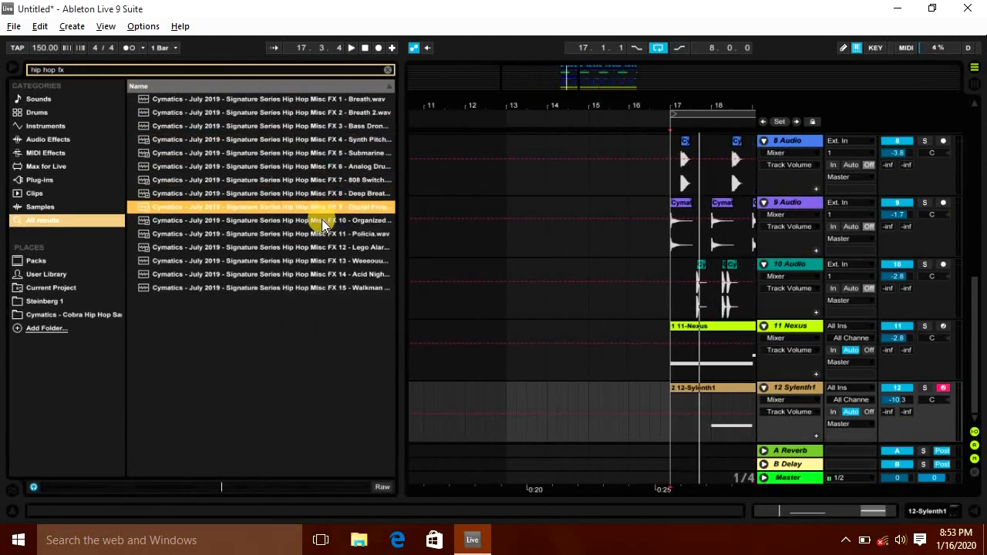
pyautogui.click(322, 220)
pyautogui.click(307, 104)
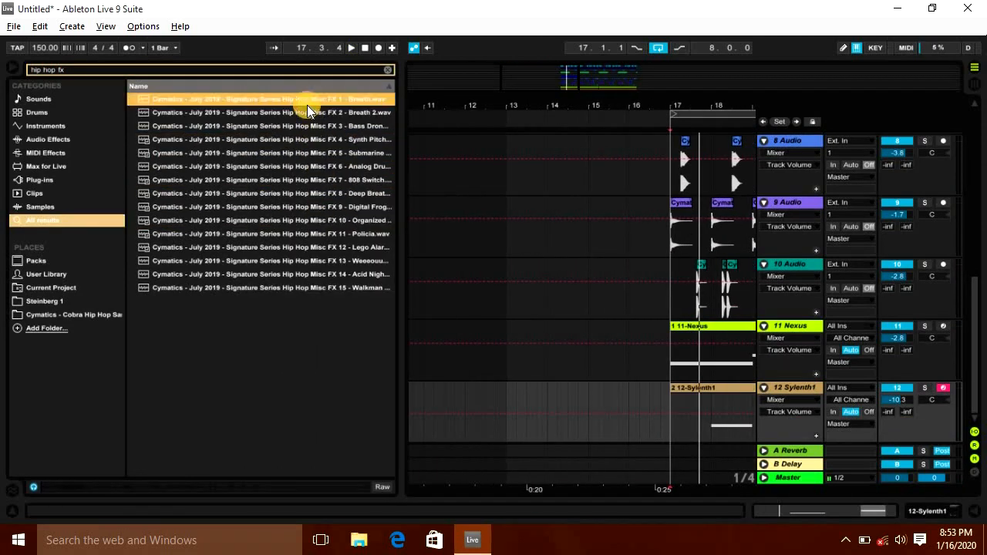
pyautogui.click(308, 112)
pyautogui.click(312, 125)
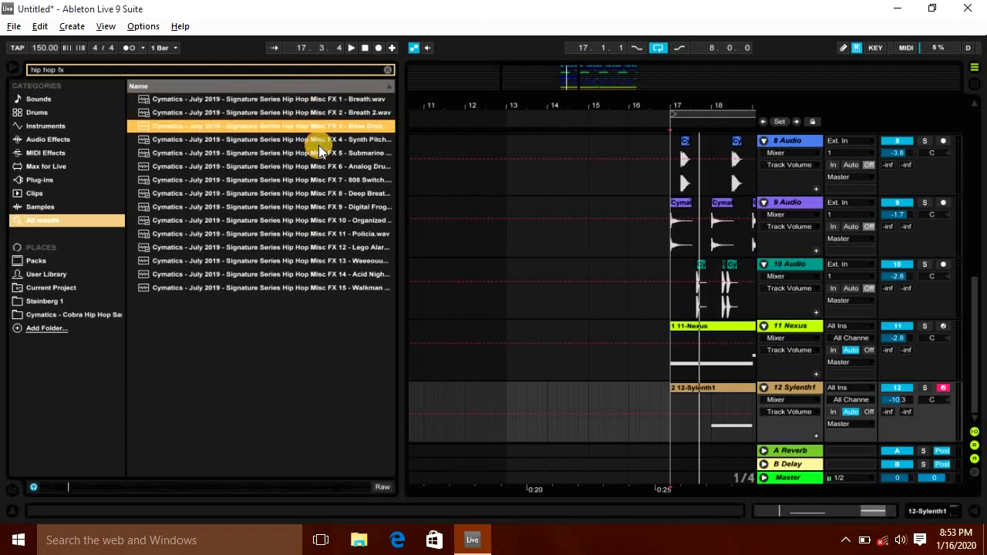
pyautogui.click(318, 144)
pyautogui.click(322, 274)
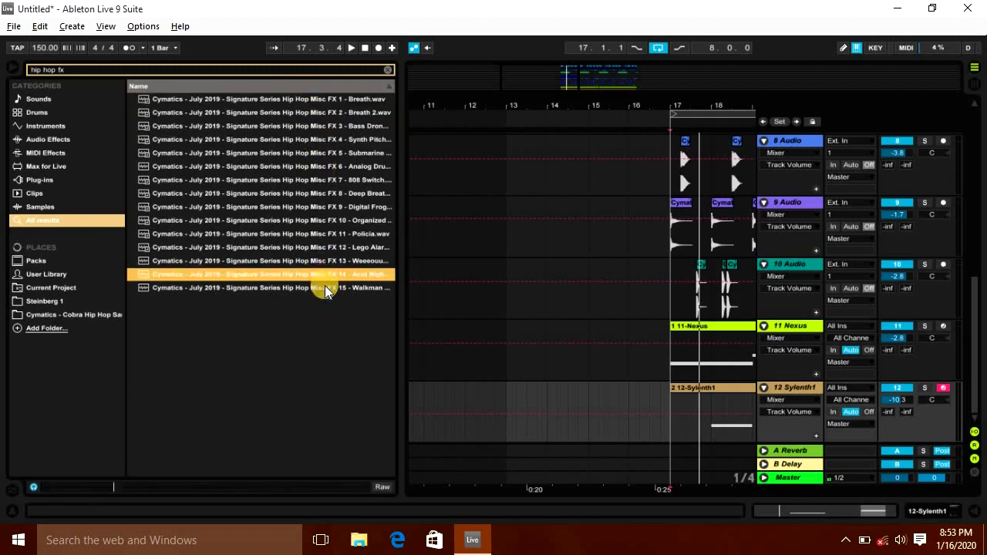
pyautogui.click(324, 286)
pyautogui.click(325, 207)
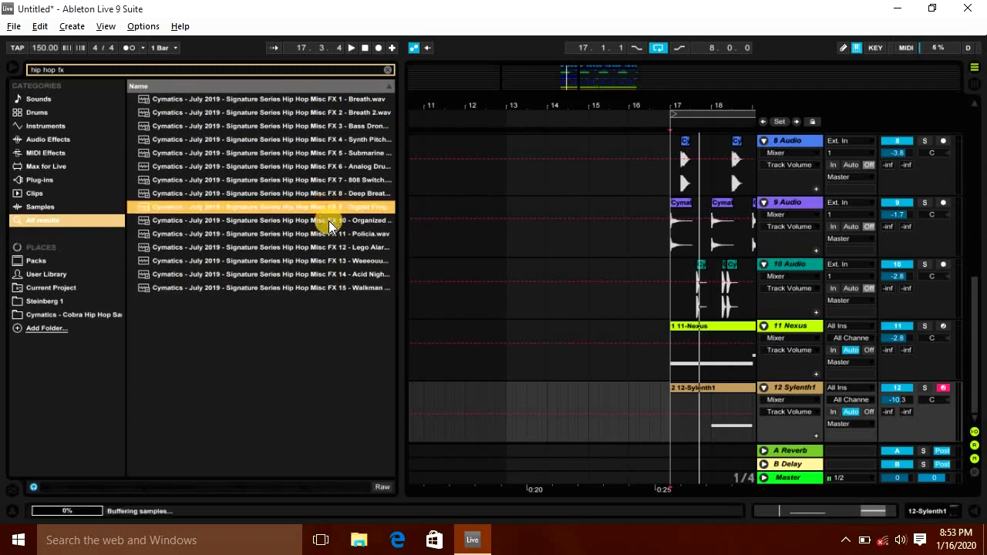
pyautogui.click(329, 222)
pyautogui.click(357, 262)
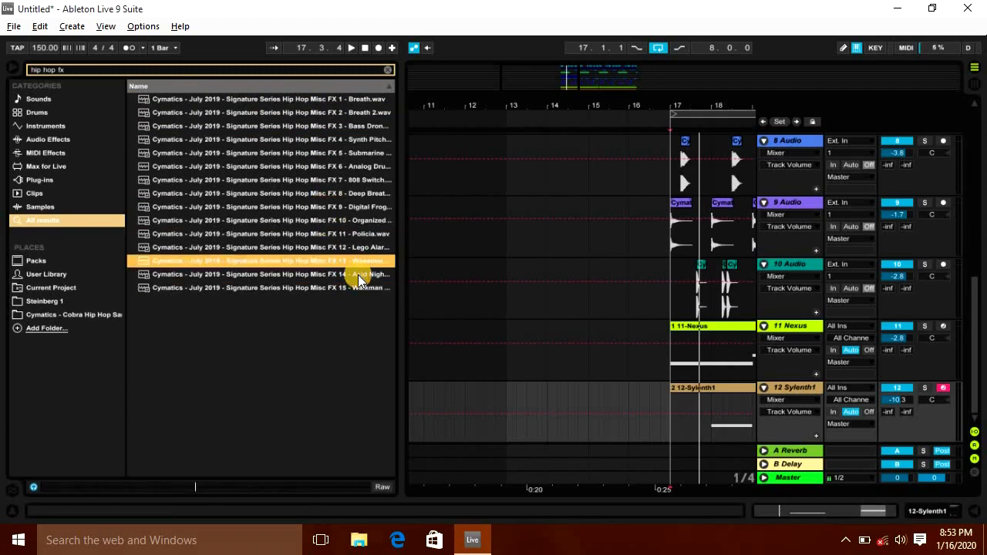
# Step: Try the Misc FX 14 sample on a new audio track just before bar 17, play it, then delete the clip
pyautogui.doubleClick(340, 275)
pyautogui.moveTo(598, 341); pyautogui.dragTo(530, 394)
pyautogui.click(12, 68)
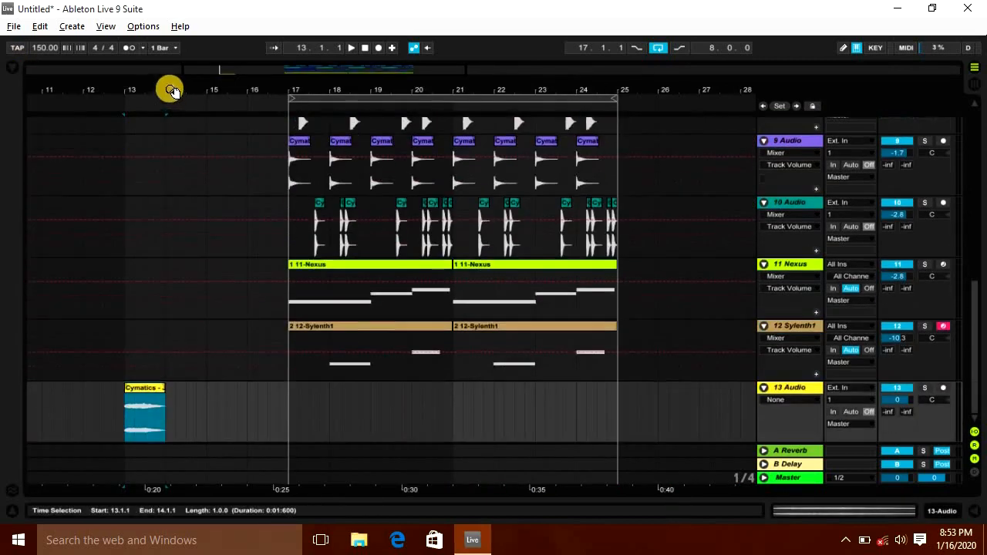
pyautogui.moveTo(171, 92); pyautogui.dragTo(320, 91)
pyautogui.moveTo(291, 386); pyautogui.dragTo(136, 385)
pyautogui.press('space')
pyautogui.scroll(3, 307, 317)
pyautogui.scroll(7, 307, 321)
pyautogui.scroll(-7, 402, 323)
pyautogui.press('space')
pyautogui.scroll(-3, 403, 323)
pyautogui.click(130, 385)
pyautogui.press('Delete')
# Step: Search for fx reverse and place Cobra Reverse FX 4 on the new audio track so it ends at bar 17
pyautogui.hotkey('ctrl', 'f')
pyautogui.write('fx re')
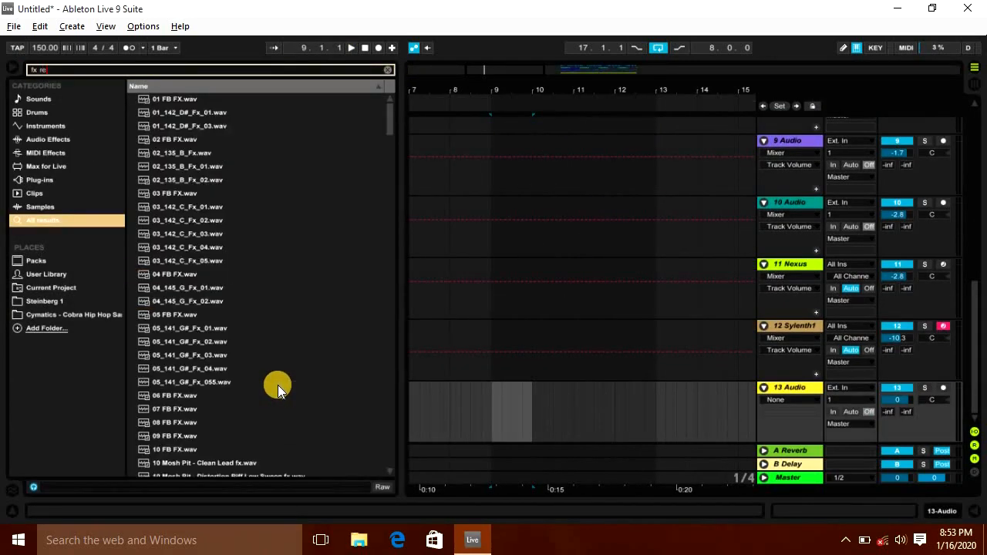
pyautogui.write('verse')
pyautogui.click(233, 153)
pyautogui.moveTo(233, 153); pyautogui.dragTo(646, 412)
pyautogui.moveTo(619, 93); pyautogui.dragTo(457, 93)
pyautogui.moveTo(536, 404); pyautogui.dragTo(620, 388)
pyautogui.click(606, 412)
pyautogui.press('space')
# Step: Lower the reverse FX track's volume to about -8.3 dB in the mixer
pyautogui.moveTo(896, 400); pyautogui.dragTo(896, 401)
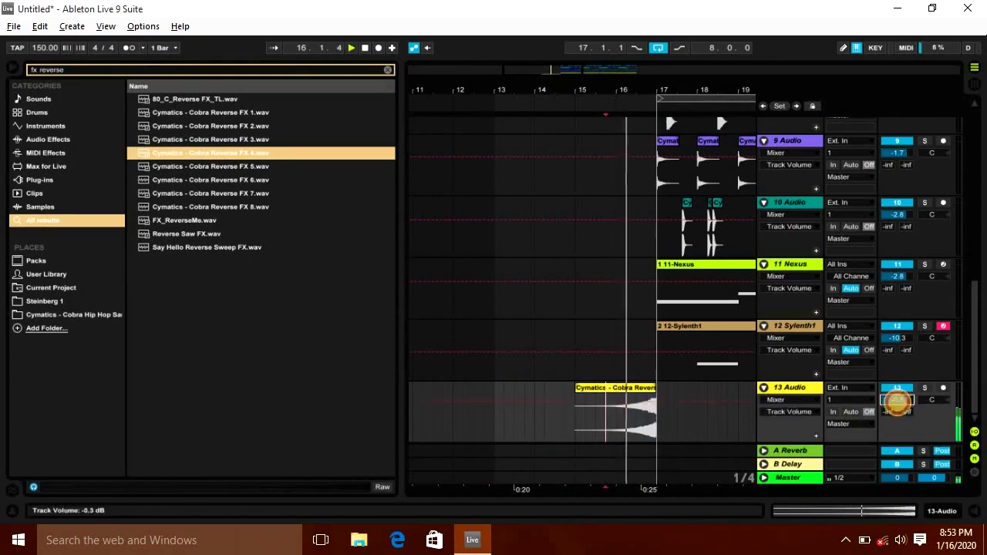
pyautogui.press('Tab')
pyautogui.moveTo(867, 310); pyautogui.dragTo(848, 323)
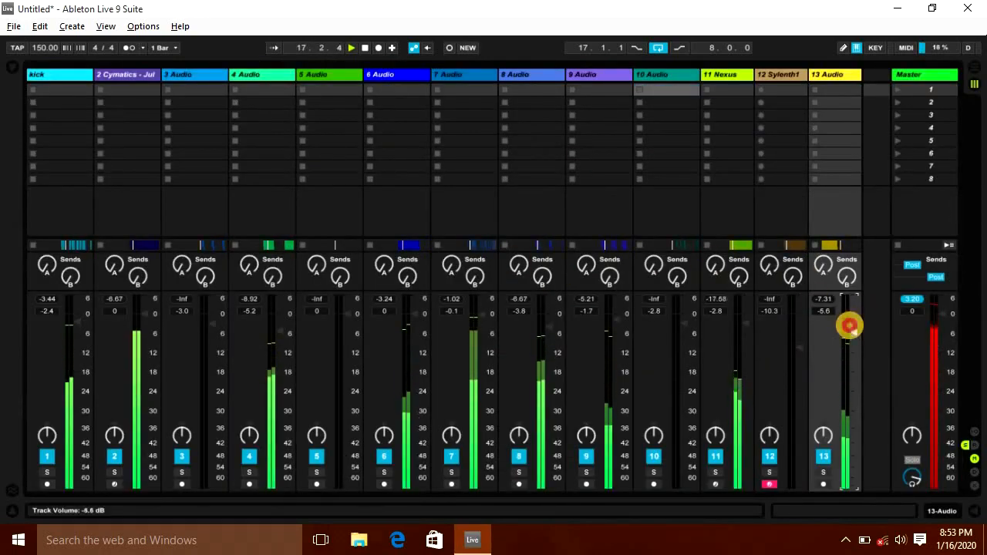
pyautogui.press('Tab')
pyautogui.press('Tab')
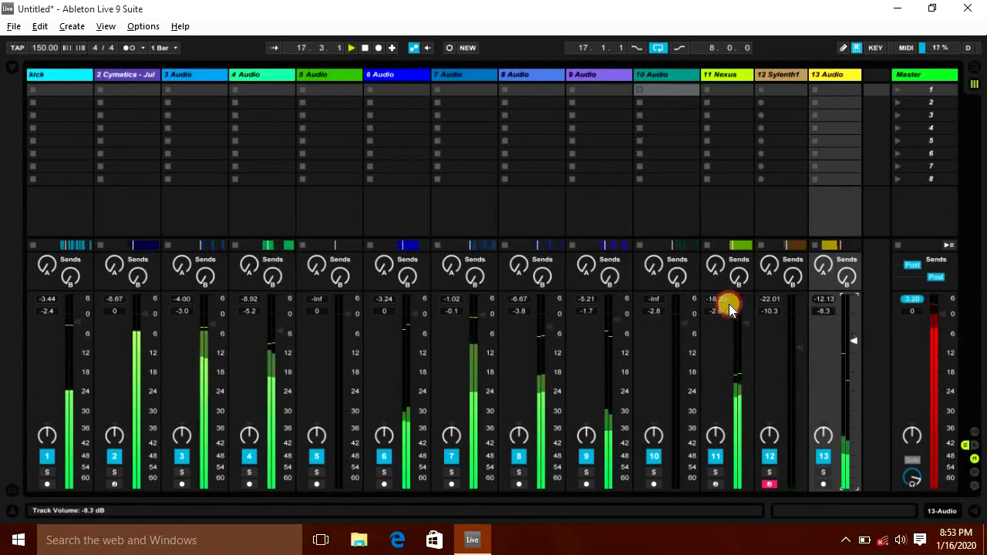
pyautogui.press('Tab')
pyautogui.click(12, 68)
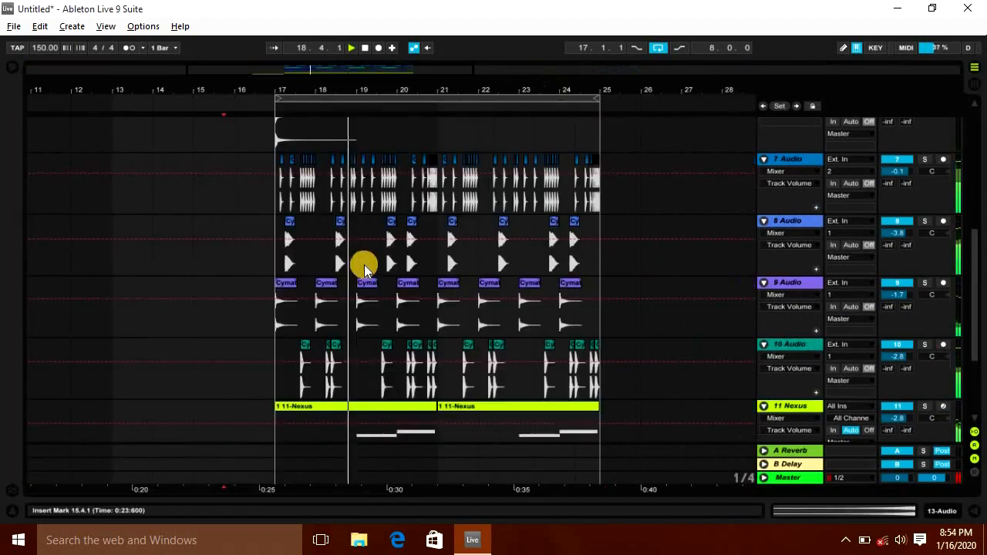
# Step: Copy the whole bars 17 to 25 section of all tracks into bars 9 to 17
pyautogui.scroll(-2, 364, 270)
pyautogui.scroll(5, 364, 270)
pyautogui.scroll(1, 378, 104)
pyautogui.moveTo(381, 93); pyautogui.dragTo(379, 91)
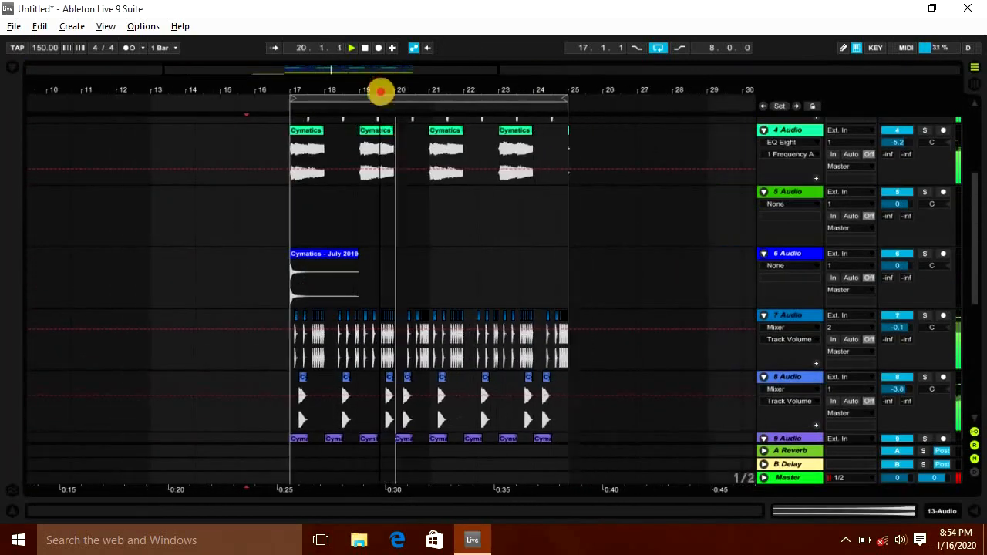
pyautogui.scroll(4, 465, 202)
pyautogui.moveTo(423, 88); pyautogui.dragTo(491, 88)
pyautogui.moveTo(354, 152); pyautogui.dragTo(629, 534)
pyautogui.press('space')
pyautogui.keyDown('ctrl'); pyautogui.moveTo(383, 185); pyautogui.dragTo(104, 181); pyautogui.keyUp('ctrl')
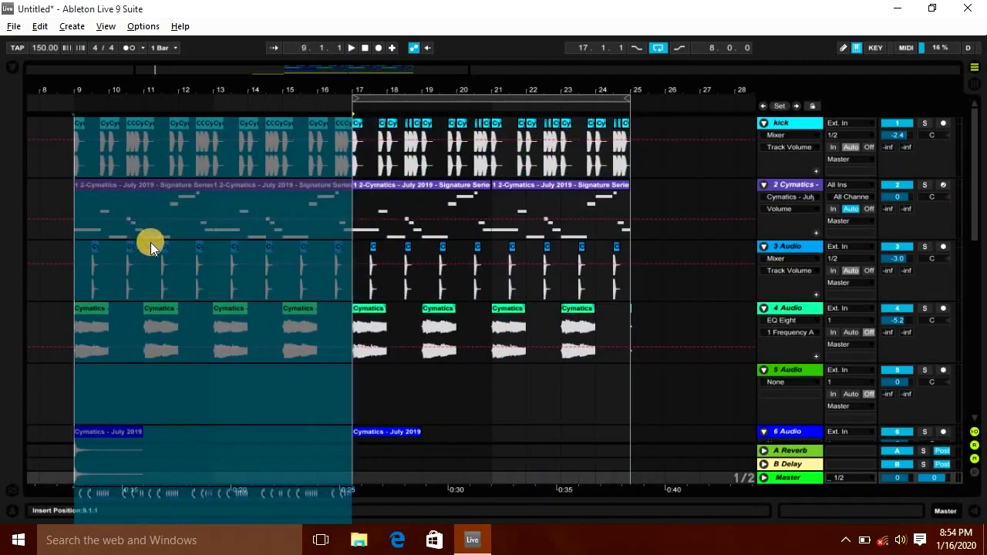
# Step: Delete the copied kick and drum clips from bars 9 to 17, keeping the melody and atmosphere clips
pyautogui.scroll(-5, 151, 242)
pyautogui.moveTo(187, 90); pyautogui.dragTo(309, 91)
pyautogui.scroll(-2, 392, 353)
pyautogui.scroll(5, 397, 356)
pyautogui.moveTo(197, 154); pyautogui.dragTo(472, 227)
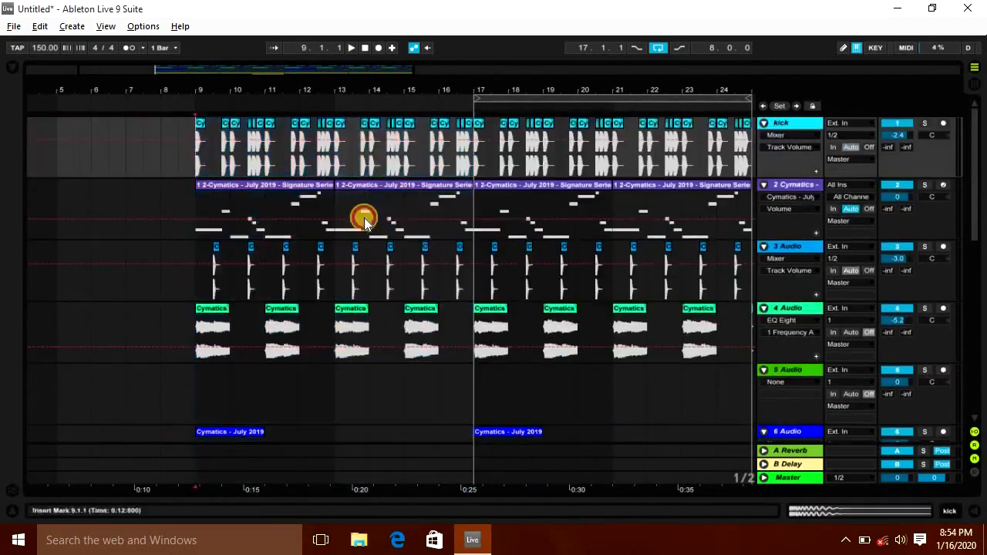
pyautogui.press('Delete')
pyautogui.moveTo(197, 273); pyautogui.dragTo(472, 281)
pyautogui.press('Delete')
pyautogui.scroll(-1, 395, 262)
pyautogui.scroll(-4, 389, 262)
pyautogui.moveTo(198, 315); pyautogui.dragTo(334, 323)
pyautogui.press('Delete')
pyautogui.scroll(-3, 331, 316)
pyautogui.moveTo(198, 235); pyautogui.dragTo(336, 371)
pyautogui.press('Delete')
pyautogui.scroll(-4, 336, 370)
pyautogui.moveTo(198, 358); pyautogui.dragTo(469, 375)
pyautogui.press('Delete')
pyautogui.click(198, 297)
pyautogui.press('space')
pyautogui.moveTo(197, 305); pyautogui.dragTo(330, 306)
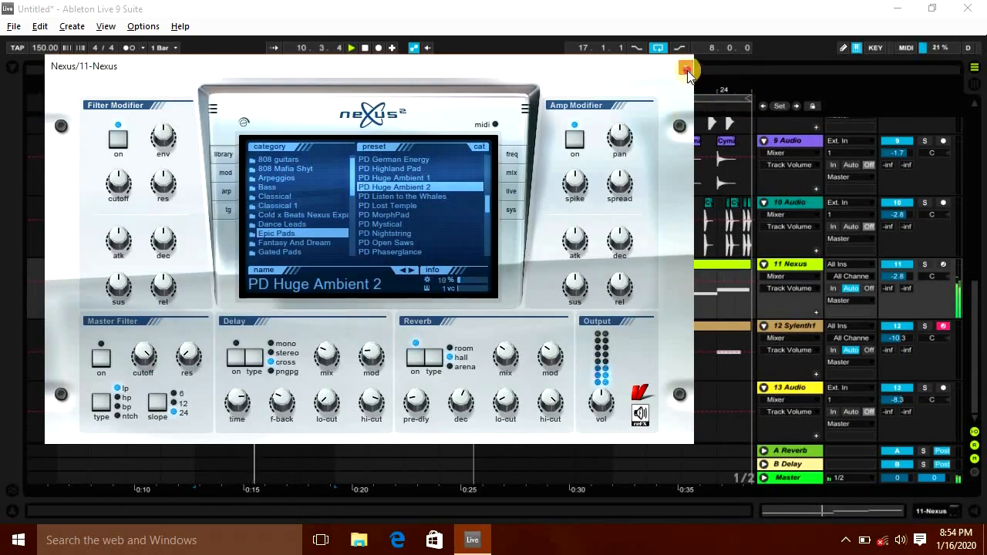
pyautogui.click(686, 70)
# Step: Copy the bars 9 to 17 clips on audio tracks 4 and 6 to the song start at bar 1
pyautogui.scroll(8, 353, 326)
pyautogui.scroll(3, 353, 327)
pyautogui.moveTo(300, 92); pyautogui.dragTo(296, 76)
pyautogui.moveTo(148, 123); pyautogui.dragTo(266, 333)
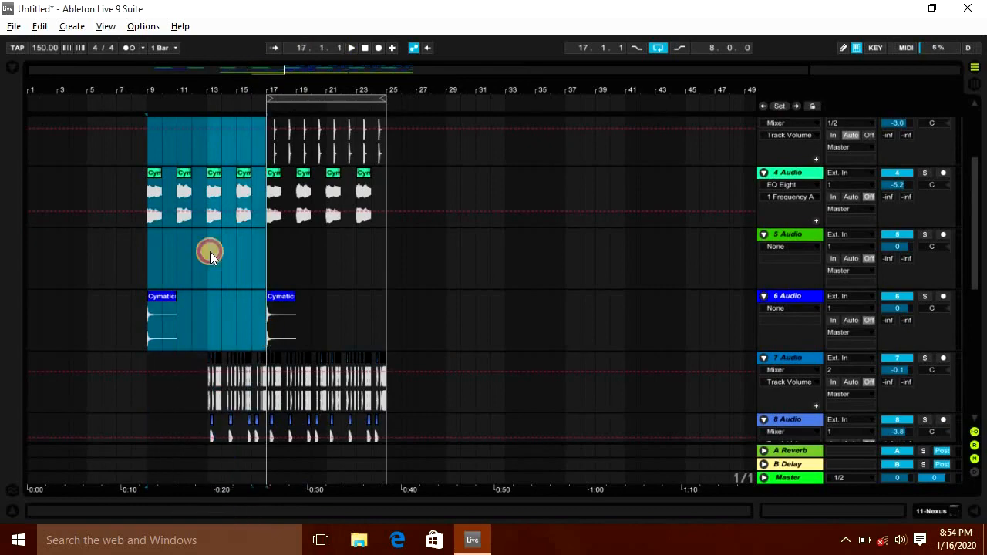
pyautogui.hotkey('ctrl', 'c')
pyautogui.click(29, 161)
pyautogui.hotkey('ctrl', 'v')
pyautogui.press('space')
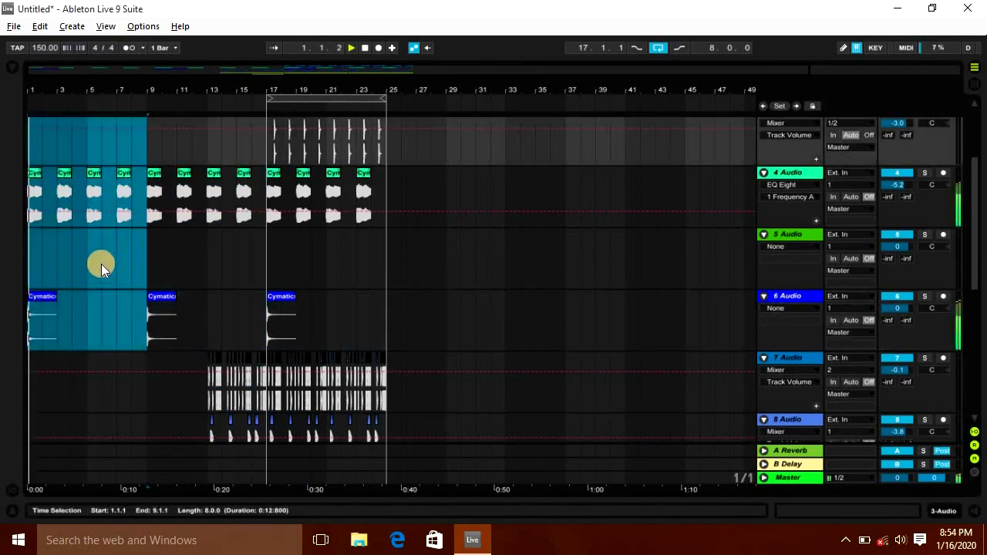
# Step: Delete the drum clips between bars 13 and 17 on audio tracks 8, 9 and 10
pyautogui.scroll(-6, 101, 274)
pyautogui.click(239, 264)
pyautogui.moveTo(238, 263); pyautogui.dragTo(184, 269)
pyautogui.scroll(3, 128, 315)
pyautogui.scroll(3, 128, 314)
pyautogui.click(154, 310)
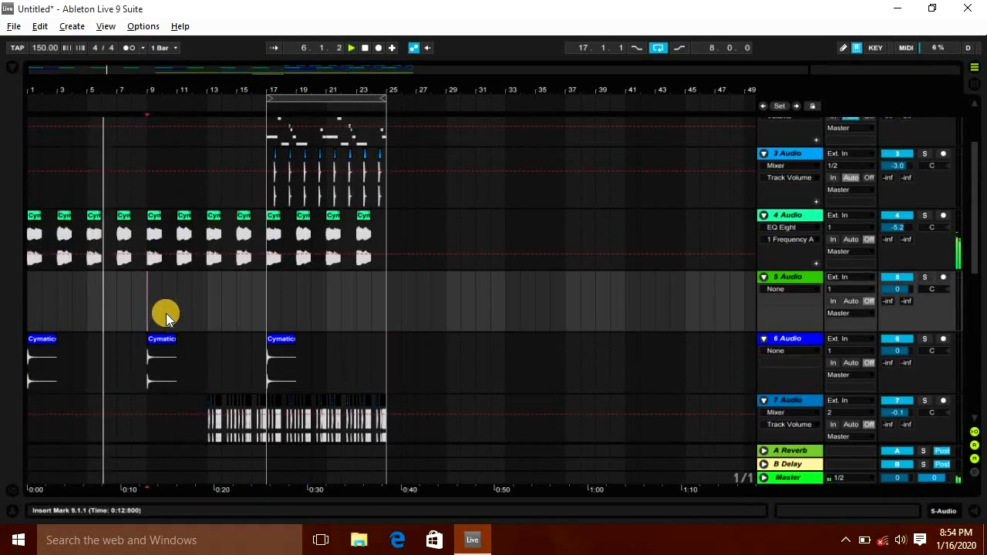
pyautogui.scroll(-6, 166, 313)
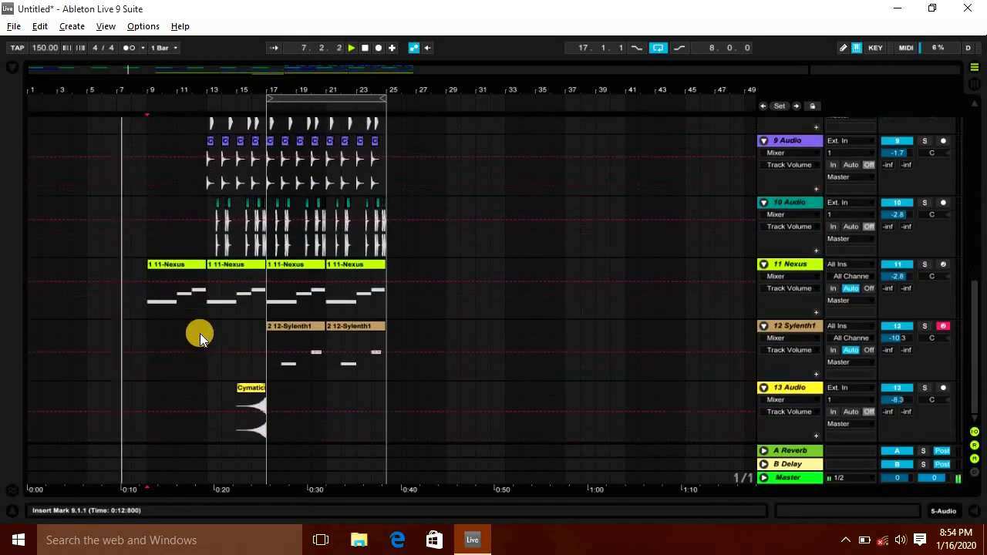
pyautogui.scroll(4, 206, 188)
pyautogui.moveTo(215, 198); pyautogui.dragTo(258, 402)
pyautogui.scroll(-1, 257, 388)
pyautogui.scroll(5, 241, 300)
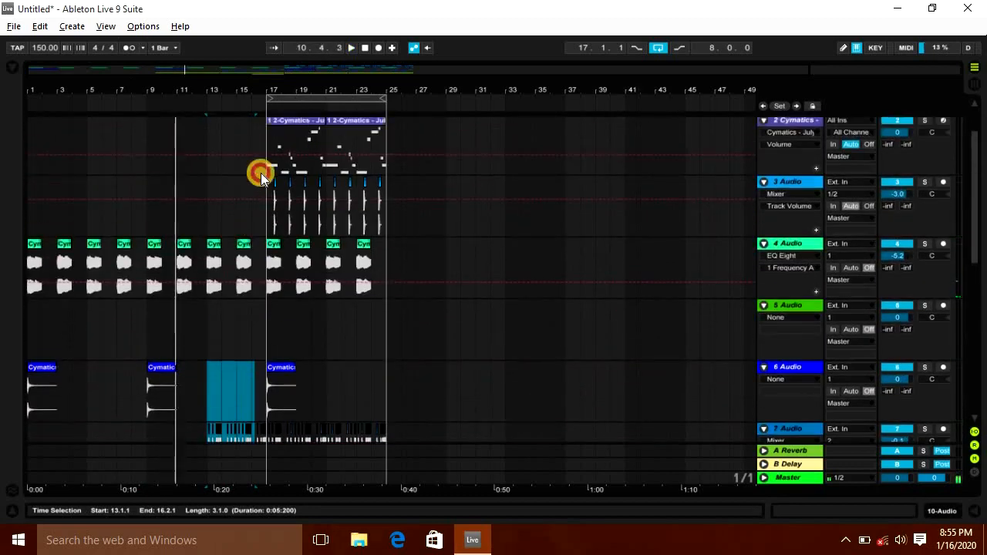
pyautogui.scroll(1, 260, 174)
pyautogui.moveTo(301, 185); pyautogui.dragTo(156, 205)
pyautogui.scroll(-4, 302, 264)
pyautogui.moveTo(220, 314); pyautogui.dragTo(260, 440)
pyautogui.scroll(-3, 294, 348)
pyautogui.scroll(1, 245, 286)
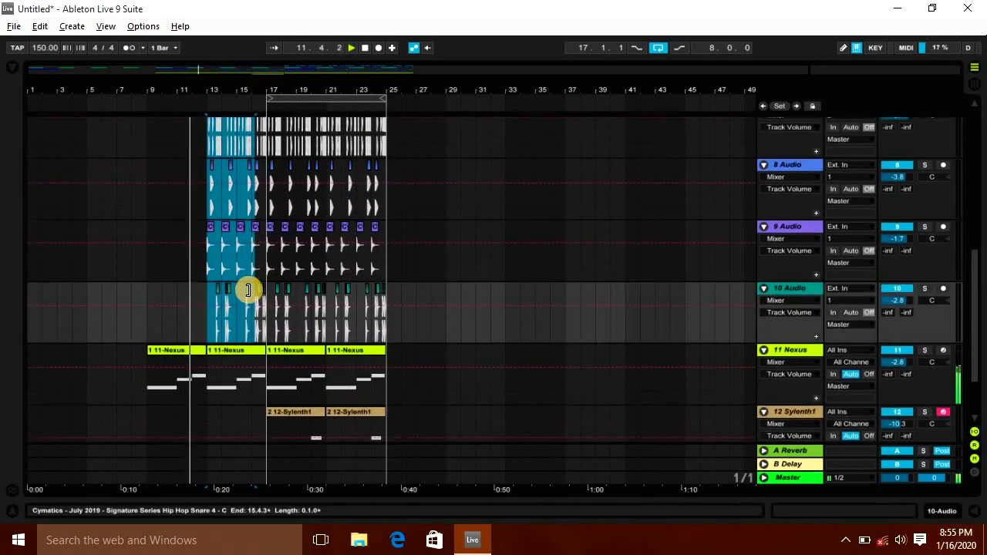
pyautogui.scroll(2, 247, 289)
pyautogui.moveTo(221, 214); pyautogui.dragTo(265, 432)
pyautogui.scroll(-2, 265, 433)
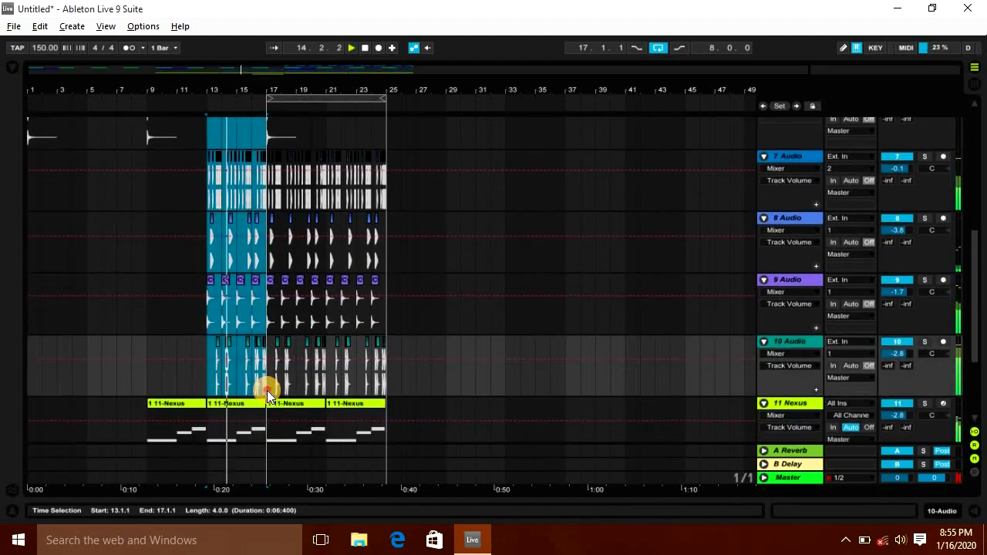
pyautogui.scroll(3, 282, 257)
pyautogui.press('Delete')
pyautogui.press('space')
# Step: Extend the hi-hat track so it plays from bar 9 to bar 17
pyautogui.moveTo(270, 310); pyautogui.dragTo(382, 311)
pyautogui.moveTo(247, 83); pyautogui.dragTo(194, 266)
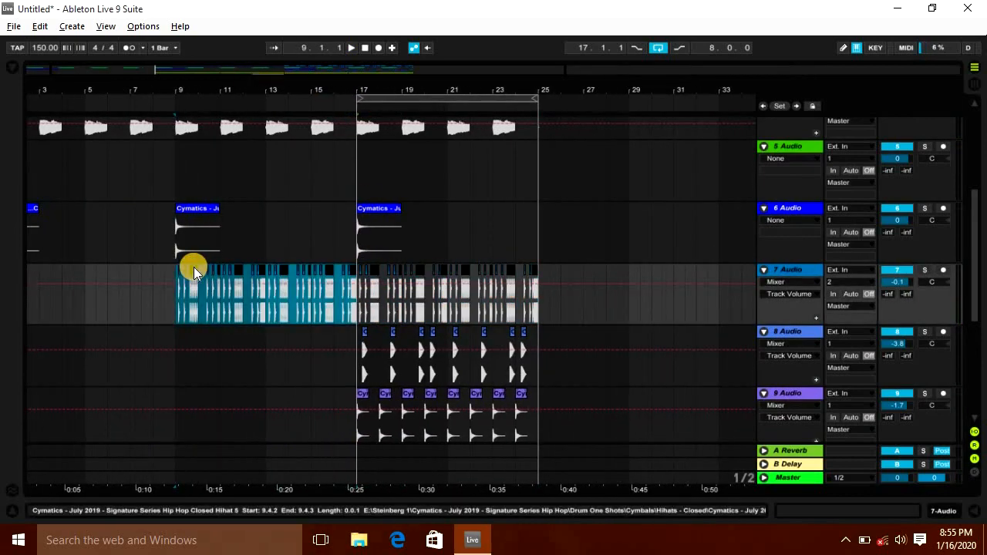
pyautogui.scroll(5, 194, 267)
pyautogui.click(181, 281)
pyautogui.press('space')
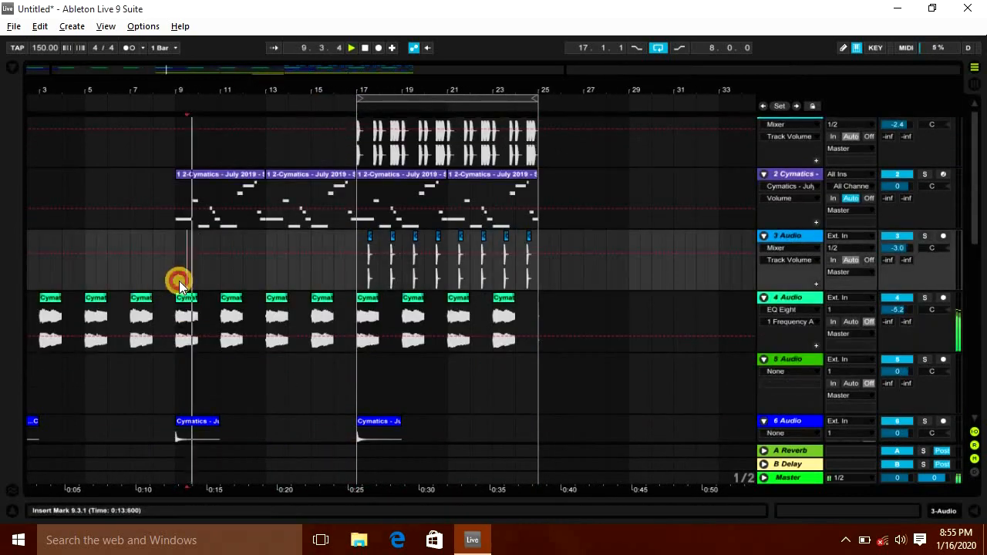
# Step: Play the arrangement from the start and scroll through the tracks to review the intro
pyautogui.scroll(-4, 206, 312)
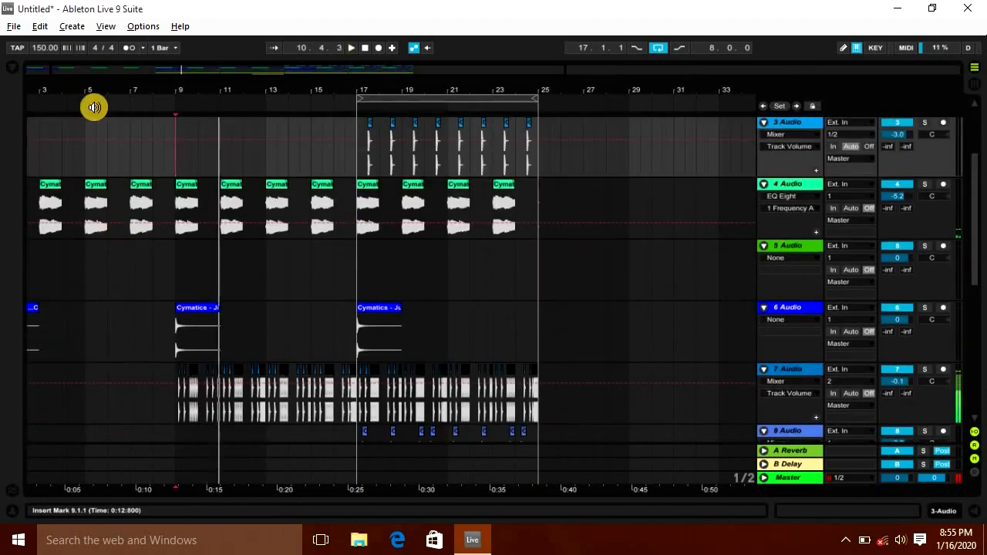
pyautogui.moveTo(93, 91); pyautogui.dragTo(126, 91)
pyautogui.click(367, 47)
pyautogui.press('space')
pyautogui.scroll(-4, 307, 294)
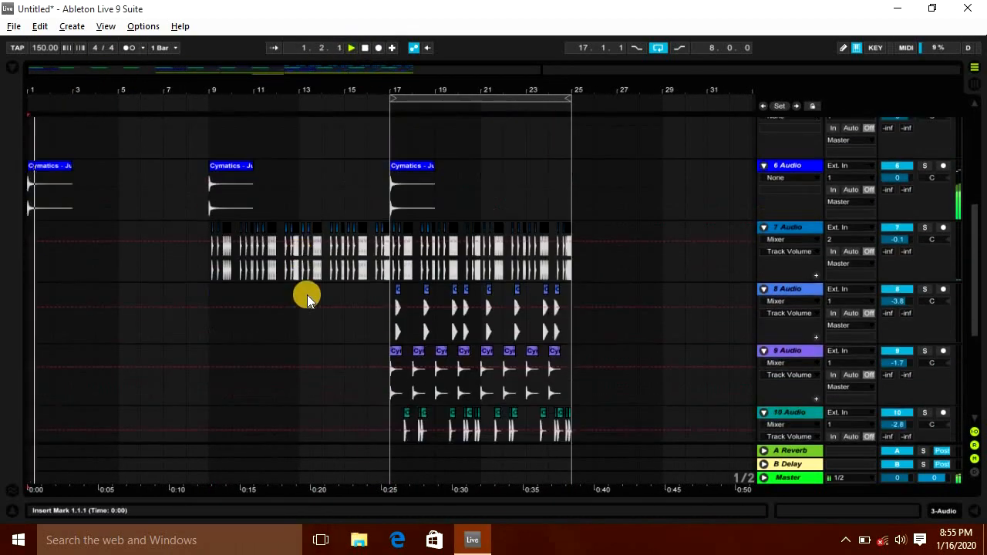
pyautogui.scroll(-4, 307, 294)
pyautogui.scroll(8, 313, 316)
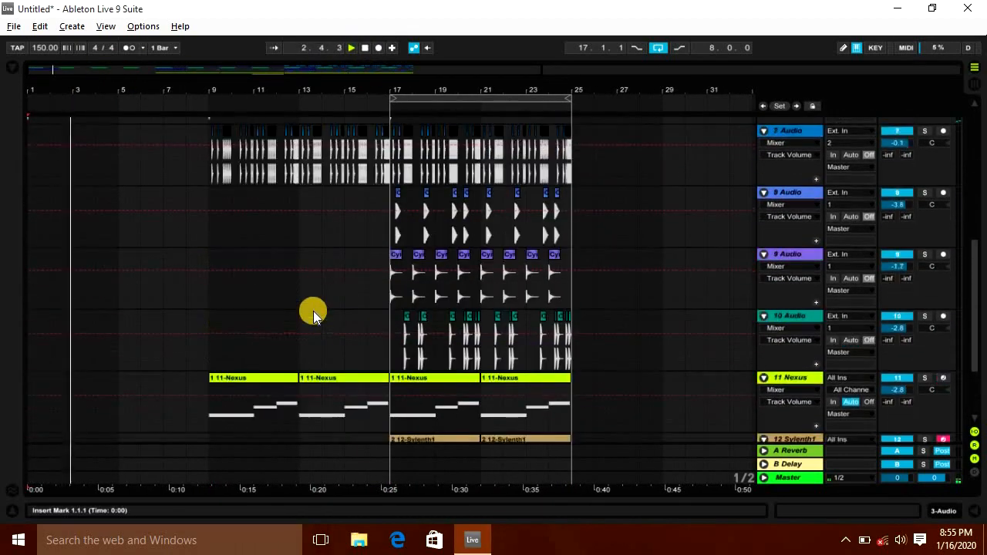
pyautogui.scroll(2, 313, 316)
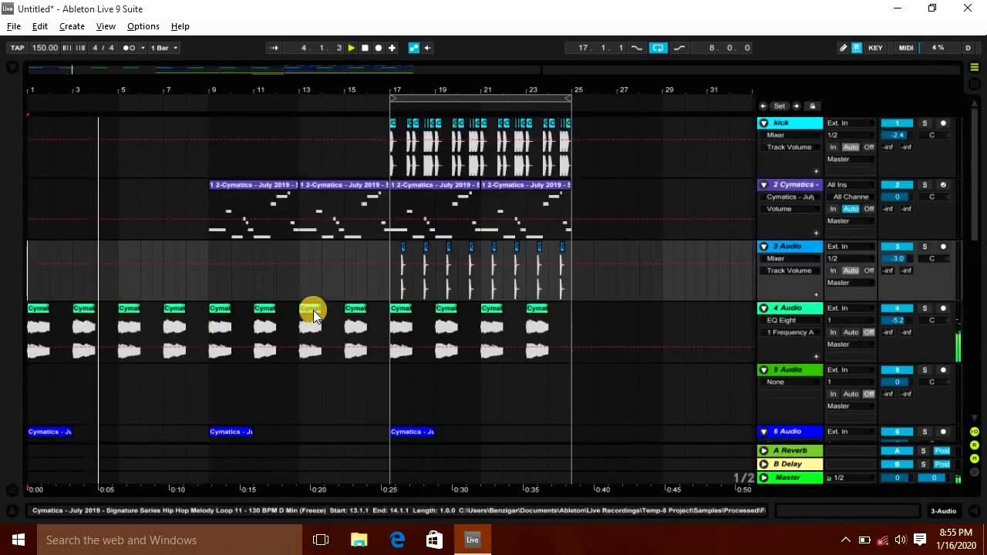
pyautogui.scroll(-3, 255, 277)
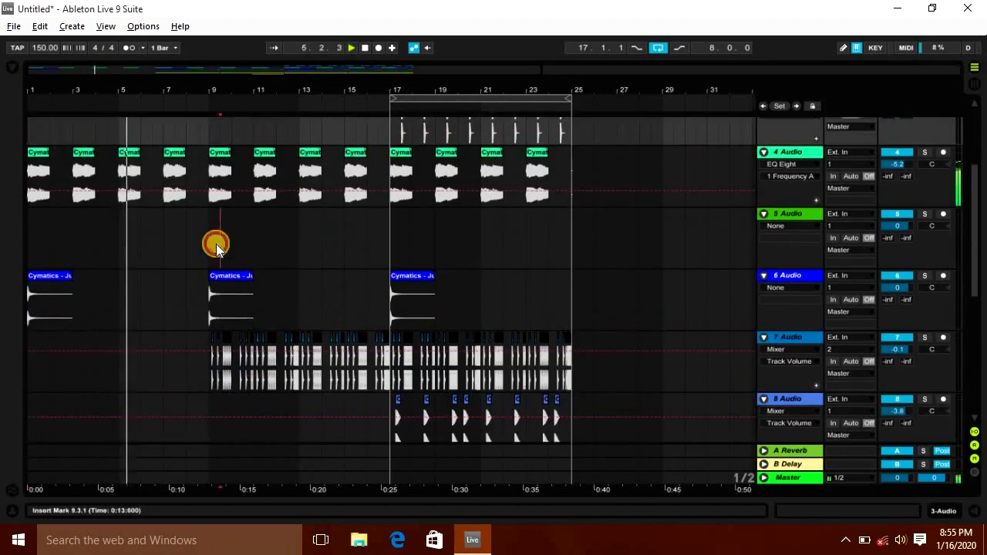
pyautogui.scroll(-2, 216, 243)
pyautogui.click(208, 166)
pyautogui.scroll(-1, 261, 298)
pyautogui.scroll(-4, 261, 298)
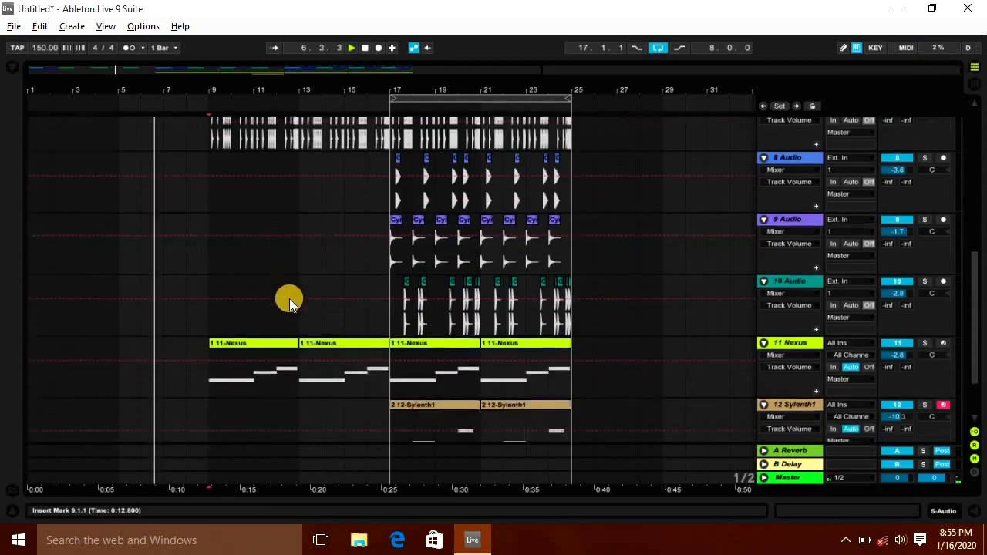
# Step: Copy the reverse FX clip so a second copy ends at bar 9
pyautogui.click(321, 298)
pyautogui.scroll(3, 320, 297)
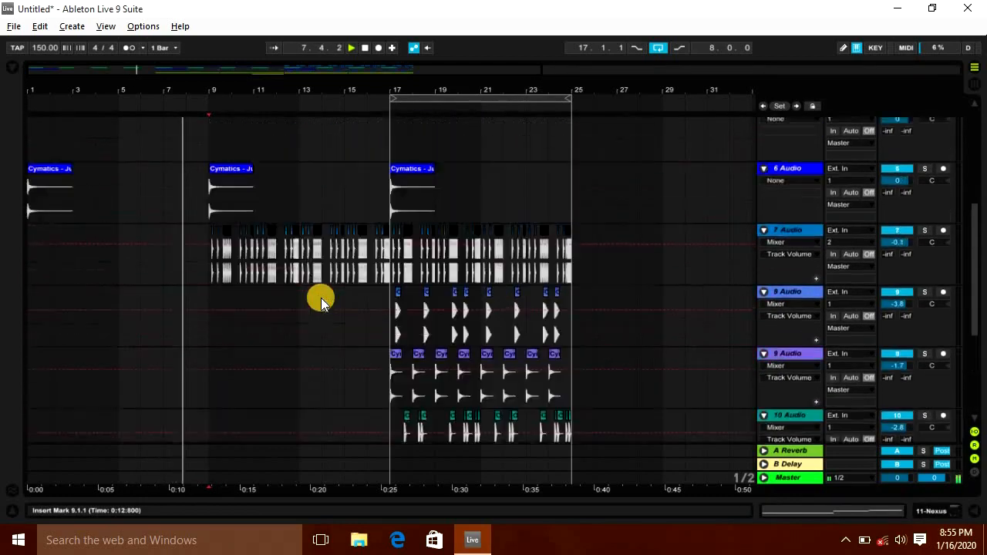
pyautogui.scroll(-3, 331, 316)
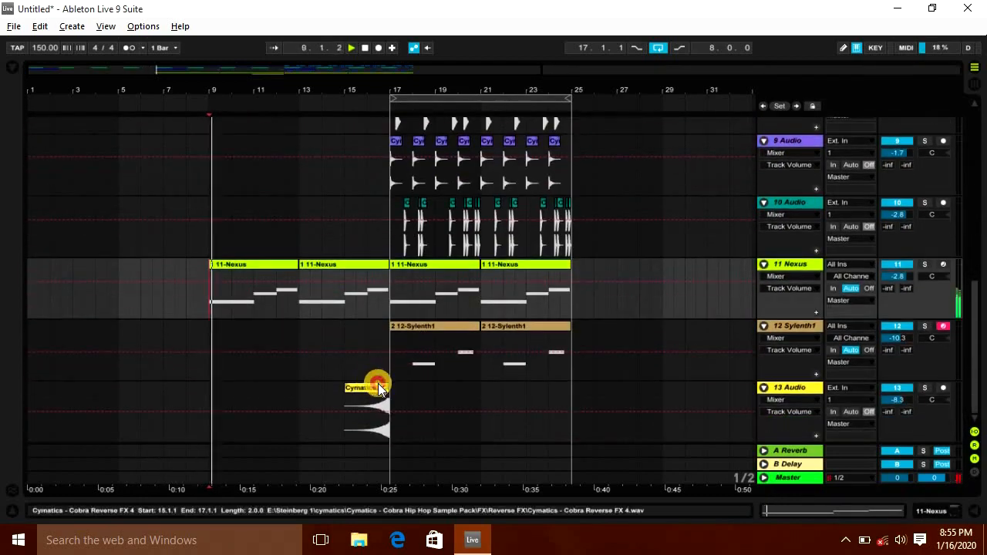
pyautogui.moveTo(377, 383); pyautogui.dragTo(200, 380)
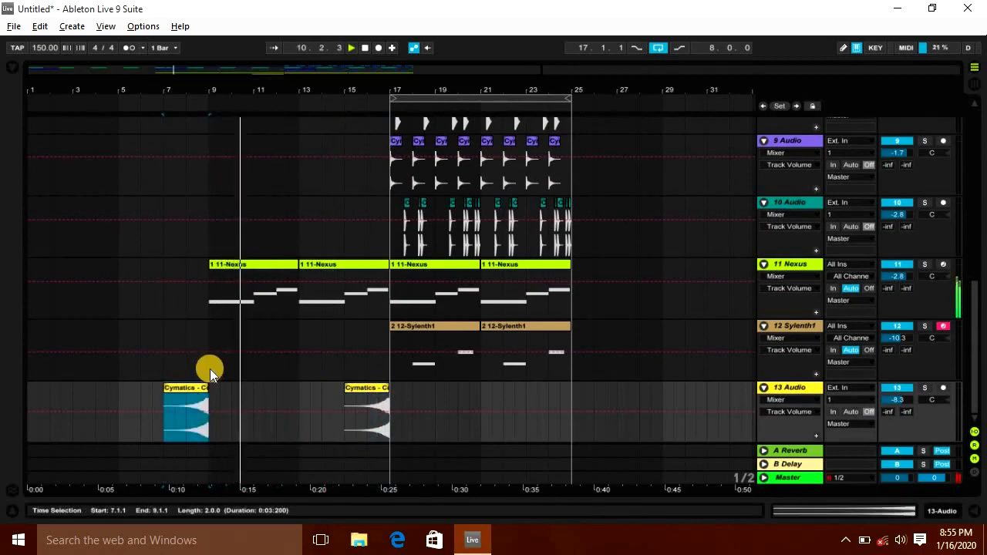
# Step: Listen to the playing arrangement while scrolling through the tracks to review the drop at bar 17
pyautogui.click(210, 375)
pyautogui.scroll(5, 262, 377)
pyautogui.scroll(4, 266, 375)
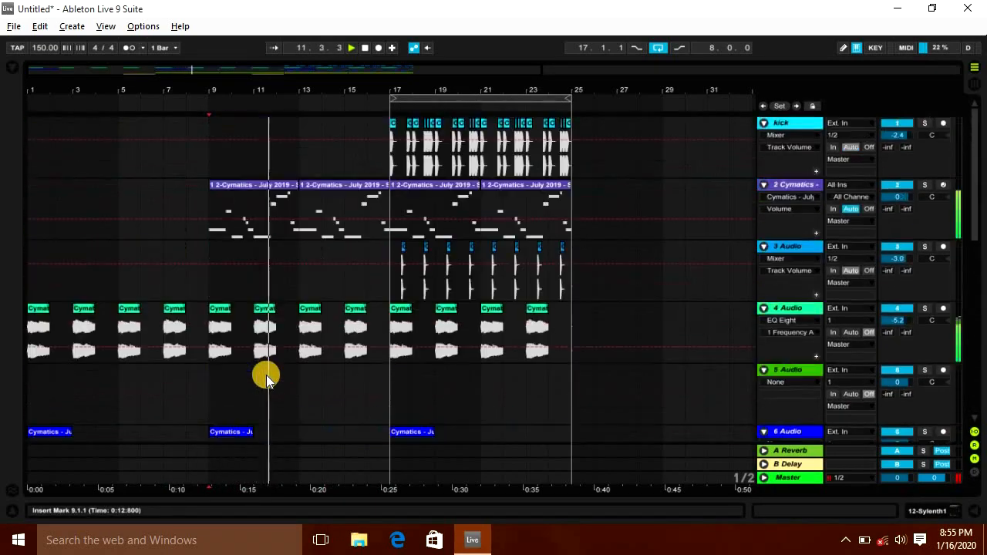
pyautogui.click(216, 185)
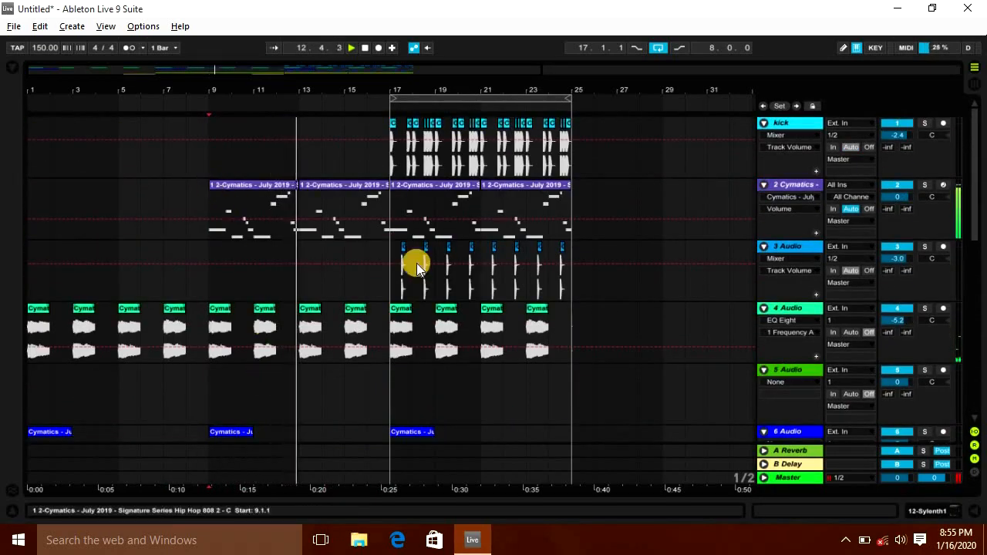
pyautogui.scroll(-8, 423, 286)
pyautogui.scroll(-2, 441, 303)
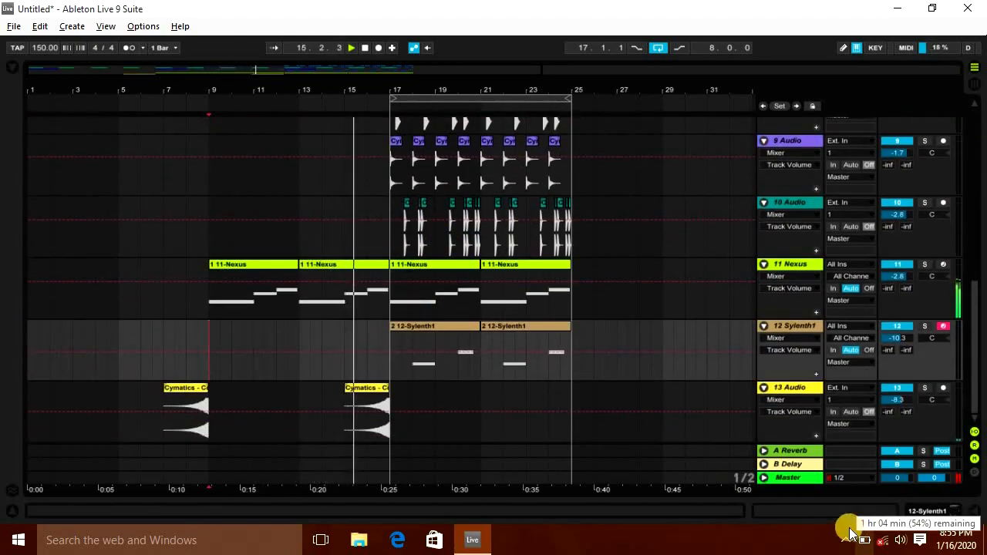
pyautogui.scroll(3, 485, 405)
pyautogui.scroll(2, 467, 402)
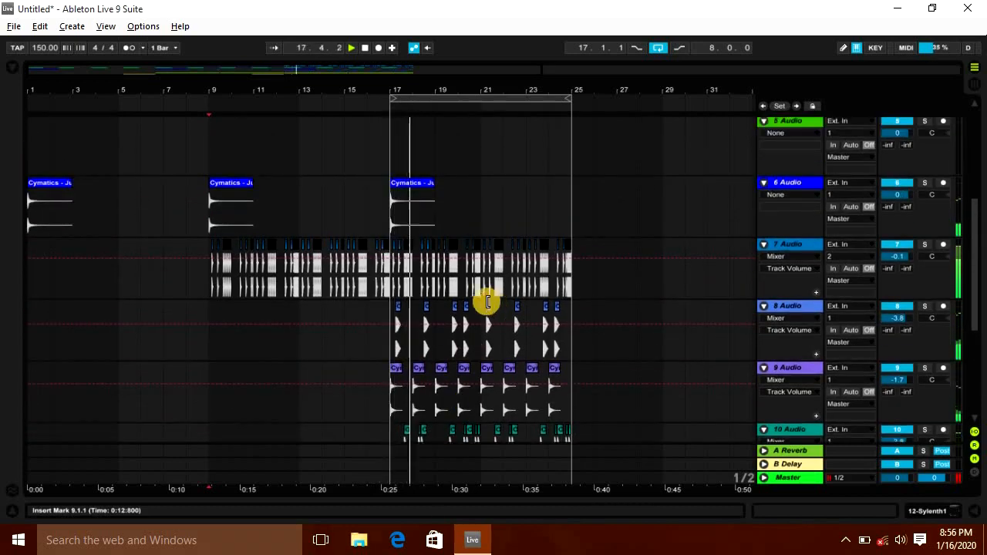
pyautogui.scroll(-4, 486, 304)
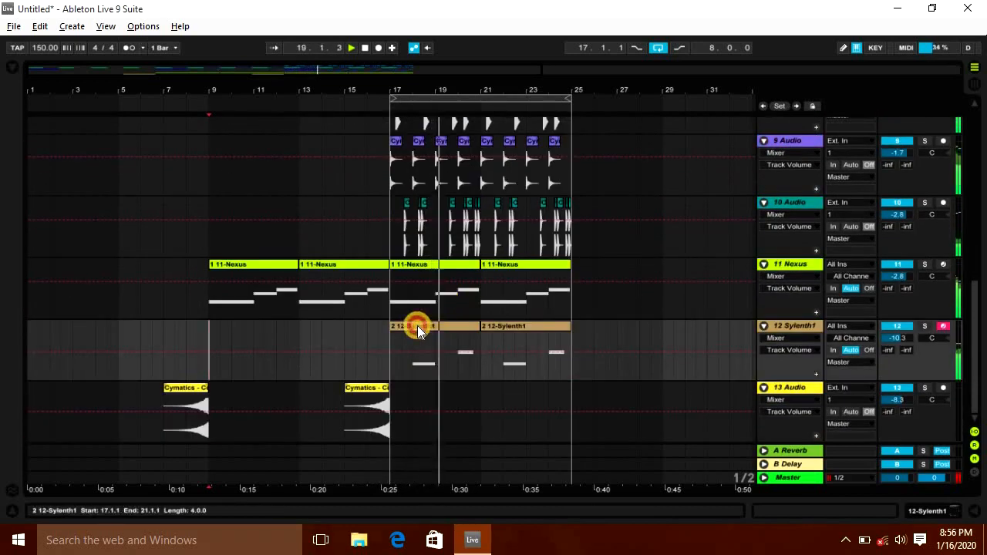
pyautogui.click(417, 326)
pyautogui.scroll(4, 484, 326)
pyautogui.scroll(-4, 487, 329)
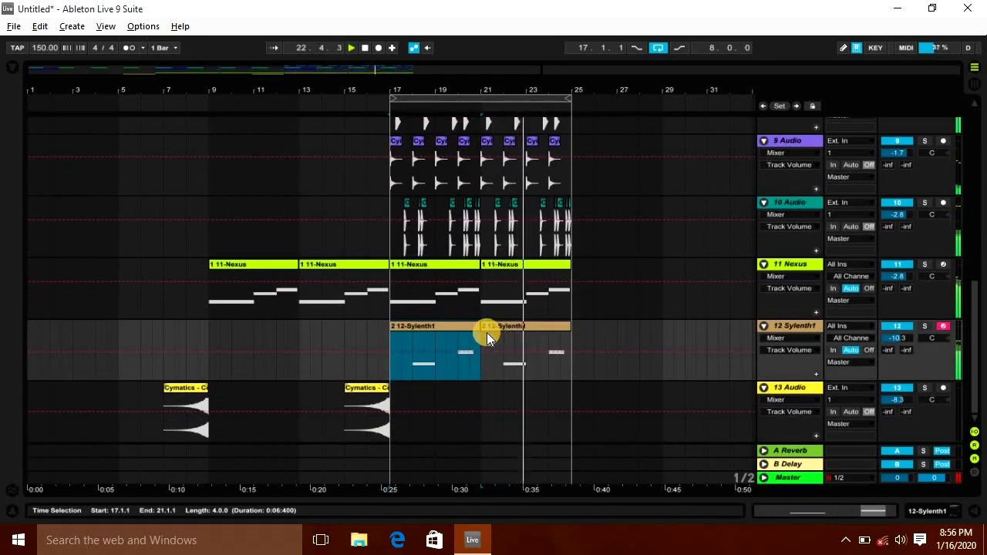
pyautogui.scroll(4, 364, 293)
pyautogui.scroll(4, 370, 212)
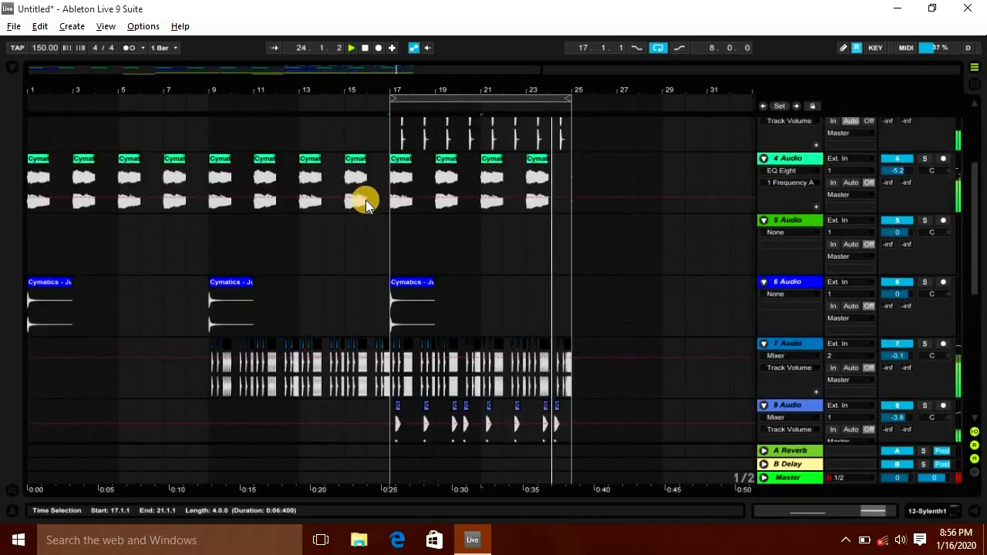
# Step: Select bar 16 across all tracks and delete it to create a break before bar 17, then play it back
pyautogui.press('space')
pyautogui.moveTo(348, 154); pyautogui.dragTo(387, 497)
pyautogui.moveTo(367, 133); pyautogui.dragTo(381, 493)
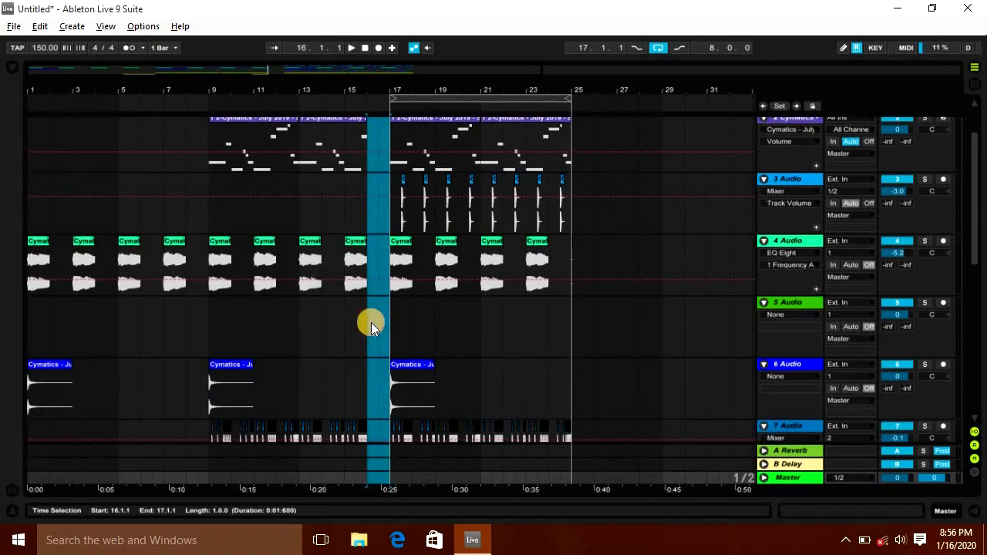
pyautogui.scroll(-6, 370, 322)
pyautogui.click(384, 375)
pyautogui.press('space')
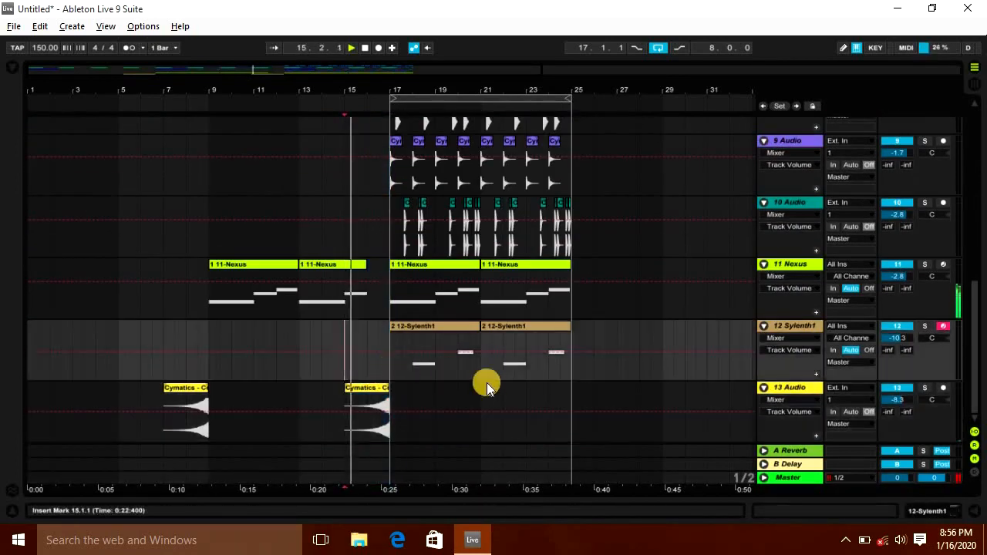
# Step: Open audio track 4's device chain to inspect its EQ Eight
pyautogui.scroll(6, 491, 383)
pyautogui.scroll(1, 491, 383)
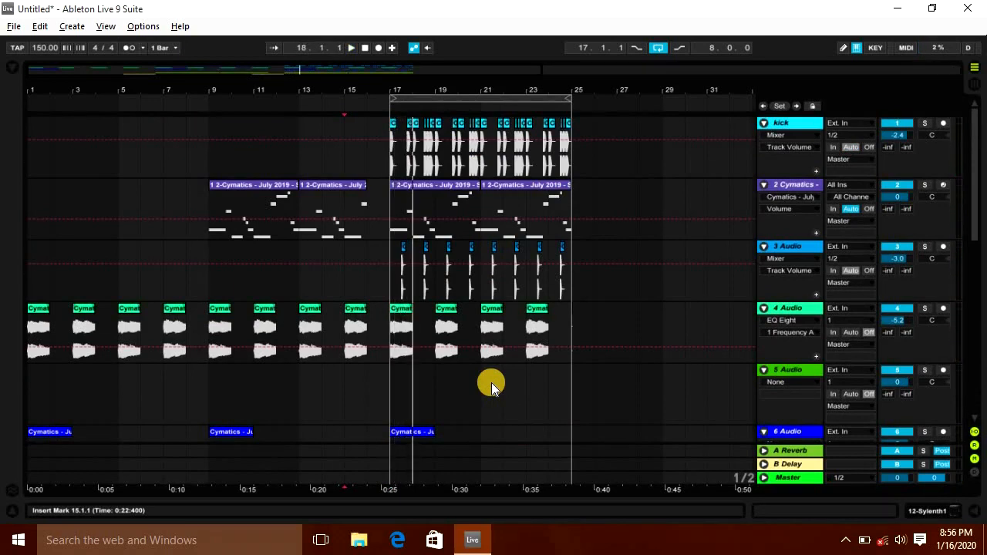
pyautogui.scroll(-4, 491, 383)
pyautogui.click(119, 180)
pyautogui.scroll(2, 182, 244)
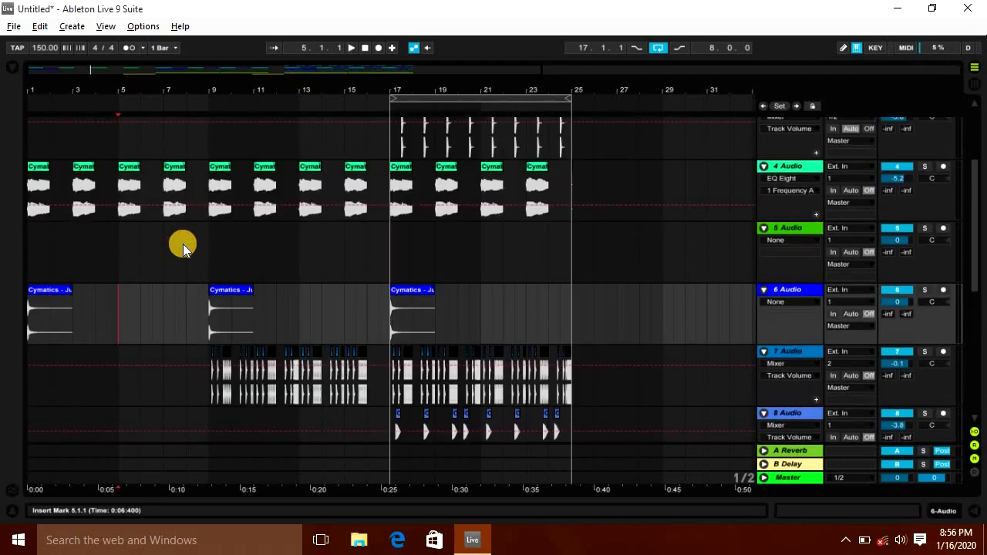
pyautogui.doubleClick(790, 167)
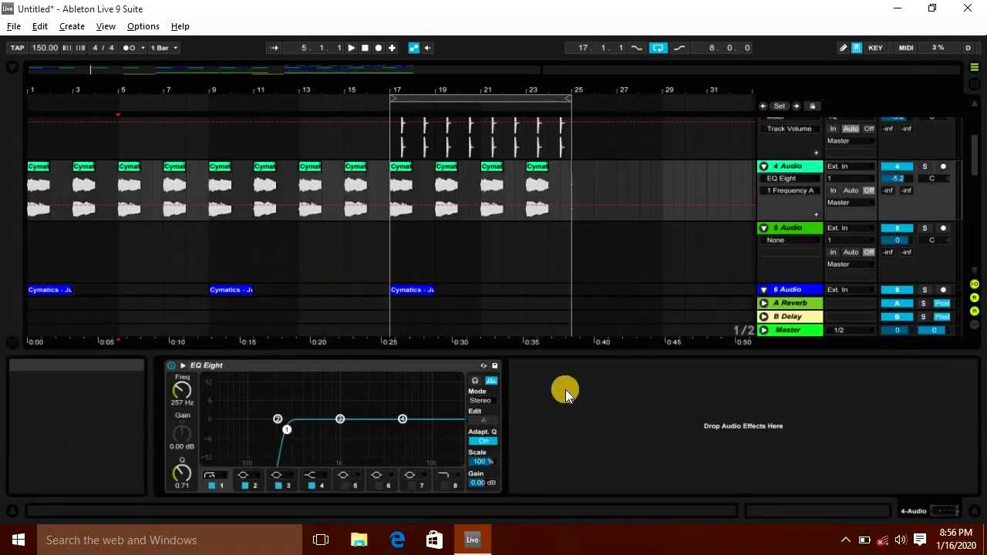
pyautogui.scroll(-1, 571, 286)
pyautogui.click(975, 511)
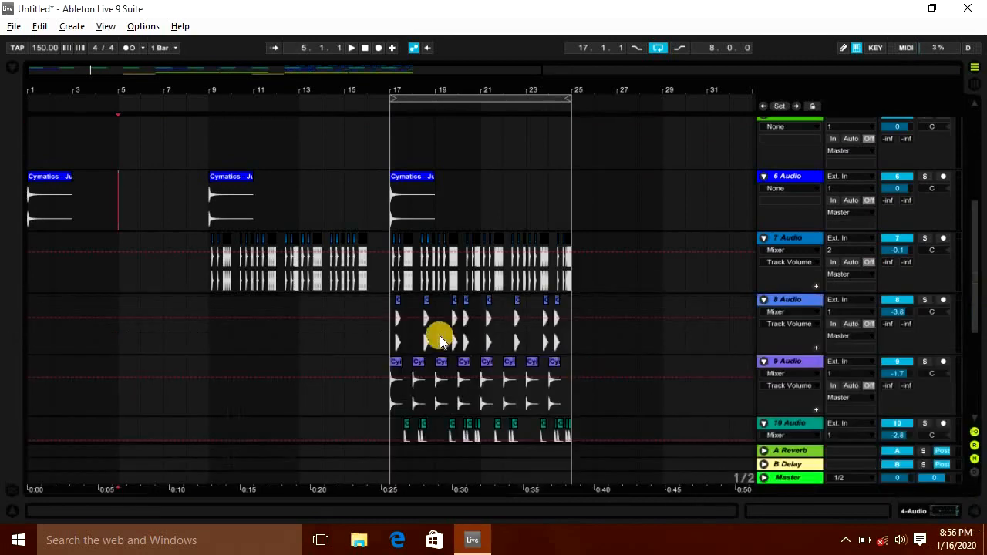
pyautogui.scroll(2, 455, 333)
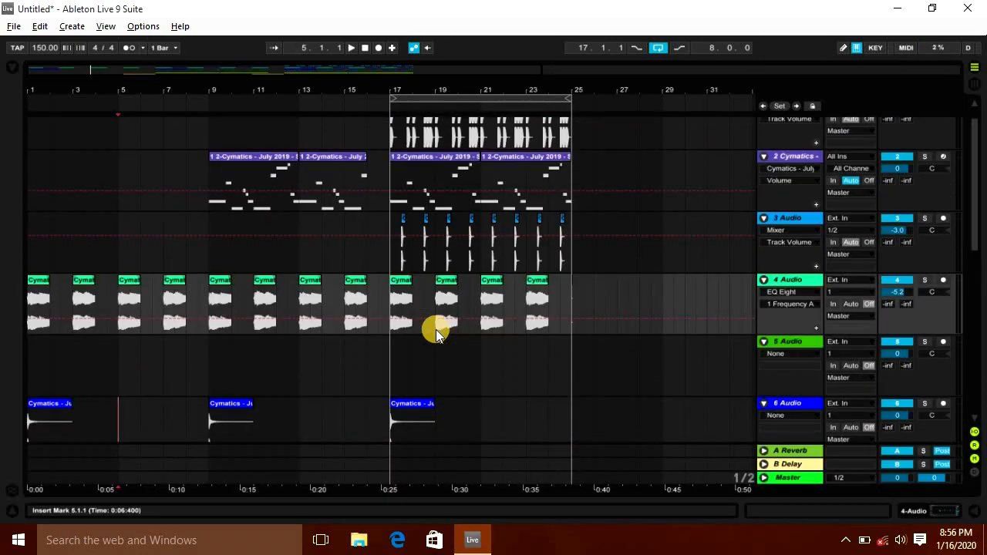
pyautogui.doubleClick(790, 280)
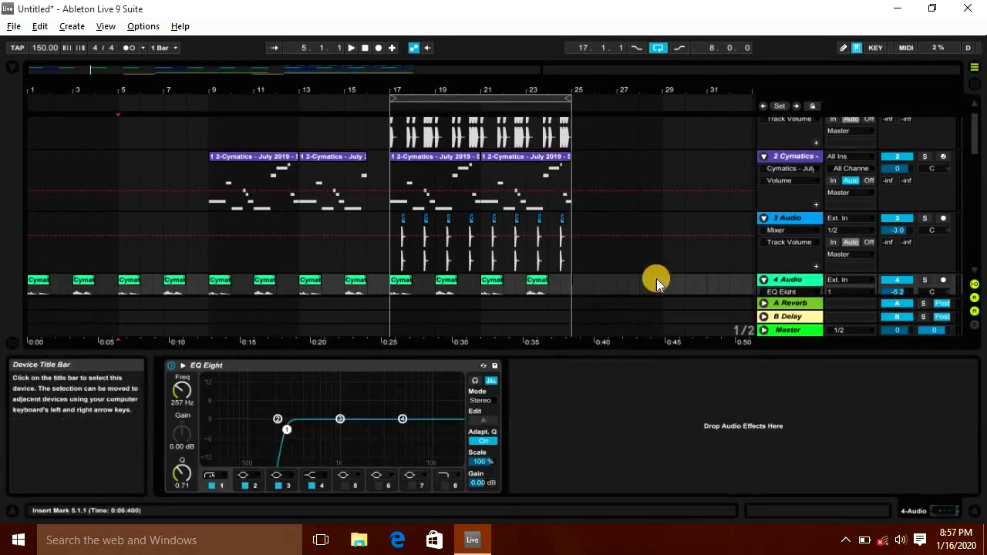
# Step: Search the browser for ValhallaRoom and load it onto audio track 4 after the EQ Eight
pyautogui.hotkey('ctrl', 'f')
pyautogui.write('valhal')
pyautogui.press('Down')
pyautogui.press('Down')
pyautogui.press('Return')
# Step: Set ValhallaRoom's mix to about 20% and lower its decay slightly, then close the plugin window
pyautogui.moveTo(211, 378); pyautogui.dragTo(203, 365)
pyautogui.press('space')
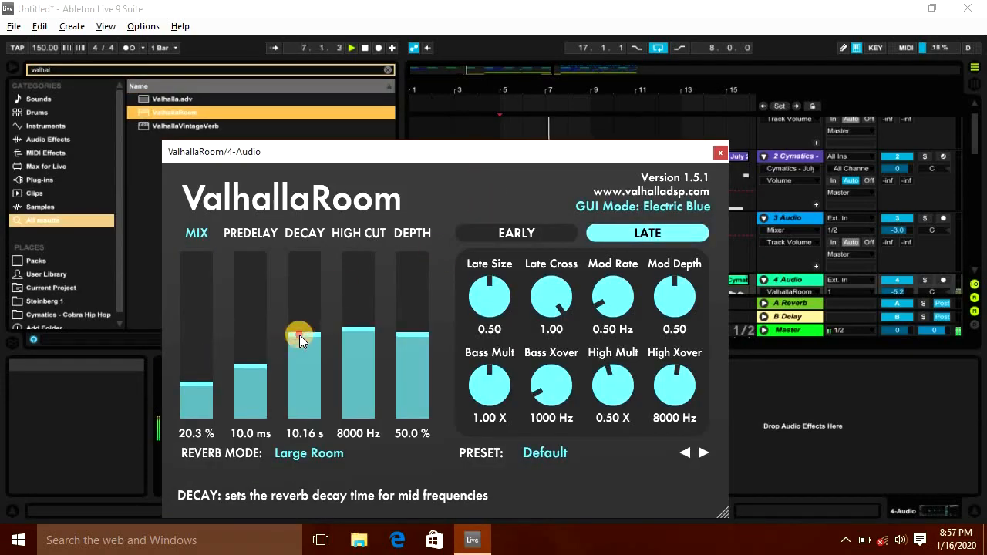
pyautogui.moveTo(299, 335); pyautogui.dragTo(300, 341)
pyautogui.click(720, 153)
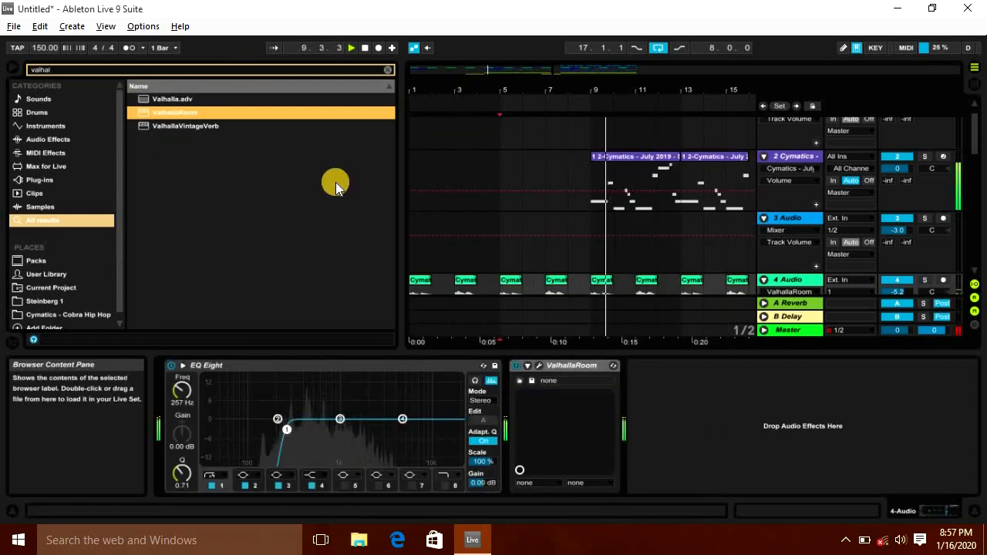
# Step: Raise audio track 4's volume to about -3.2 dB in the mixer
pyautogui.click(974, 511)
pyautogui.click(13, 67)
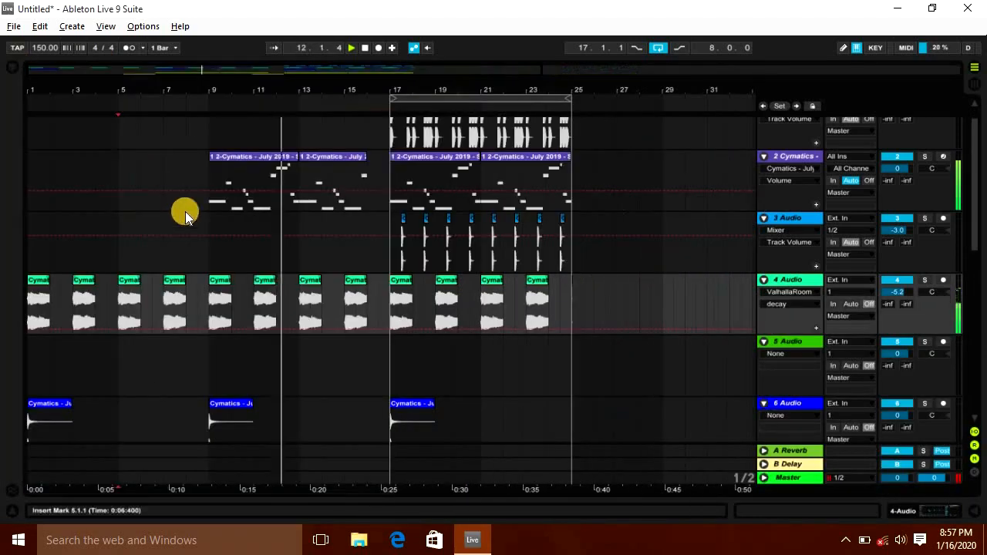
pyautogui.scroll(-3, 243, 346)
pyautogui.scroll(-8, 254, 343)
pyautogui.scroll(5, 261, 345)
pyautogui.scroll(6, 262, 346)
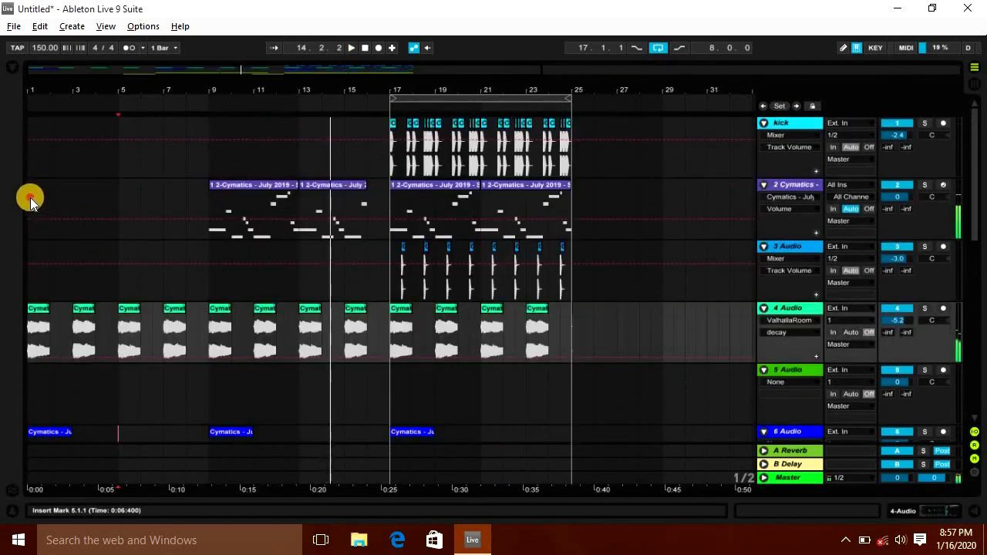
pyautogui.click(30, 199)
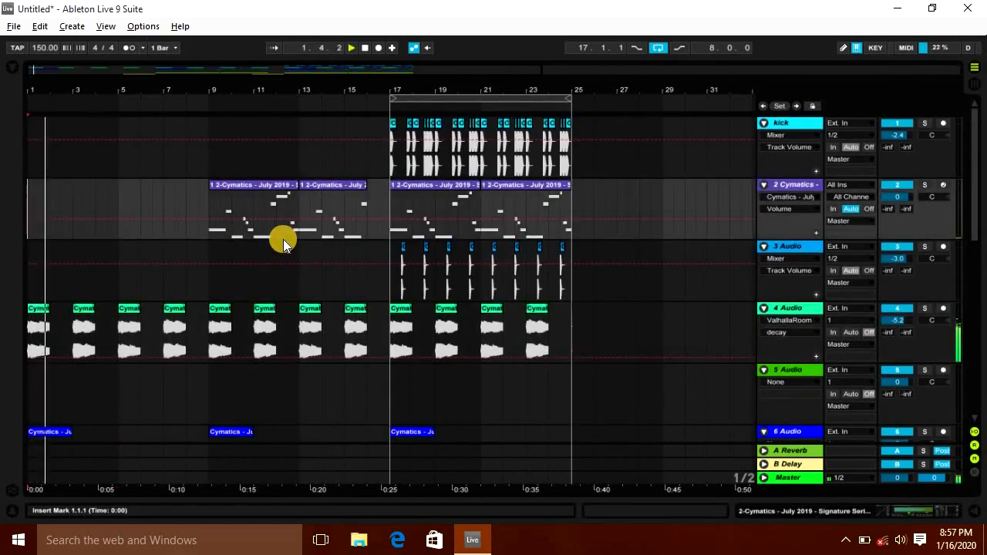
pyautogui.scroll(-2, 194, 252)
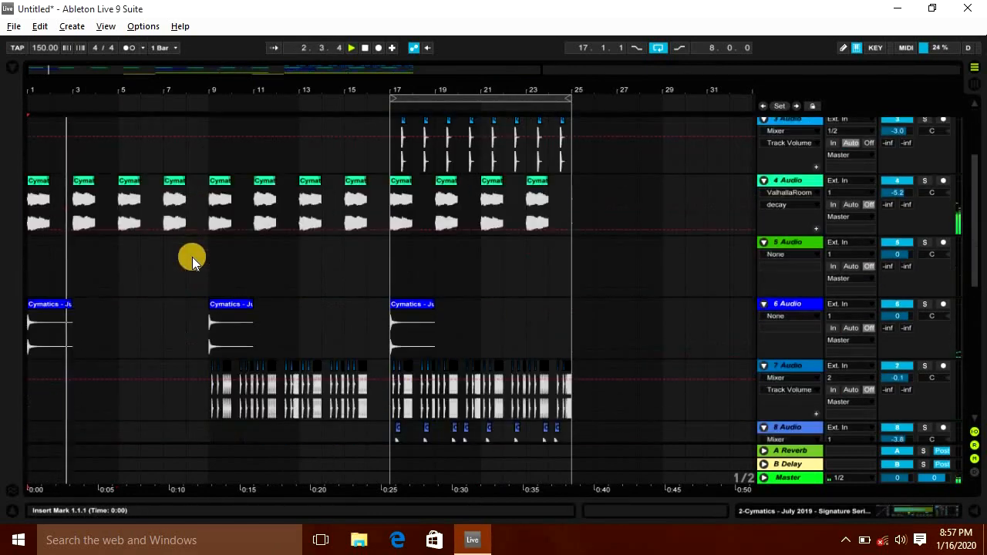
pyautogui.click(794, 178)
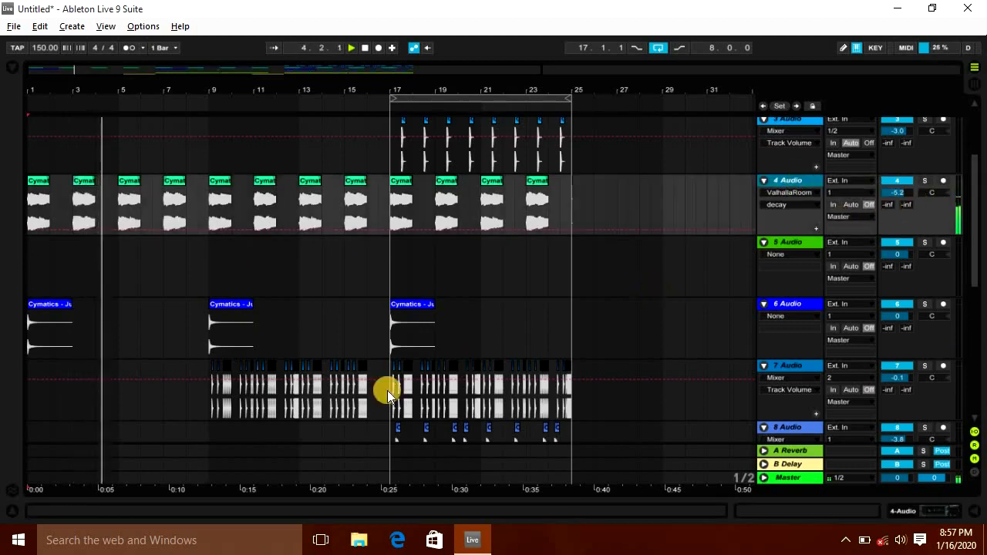
pyautogui.press('Tab')
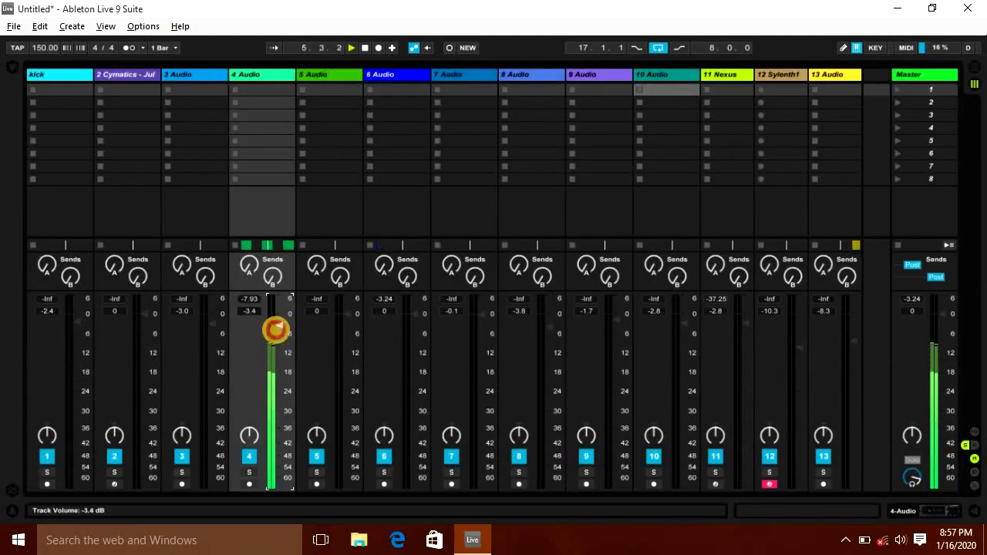
pyautogui.press('Tab')
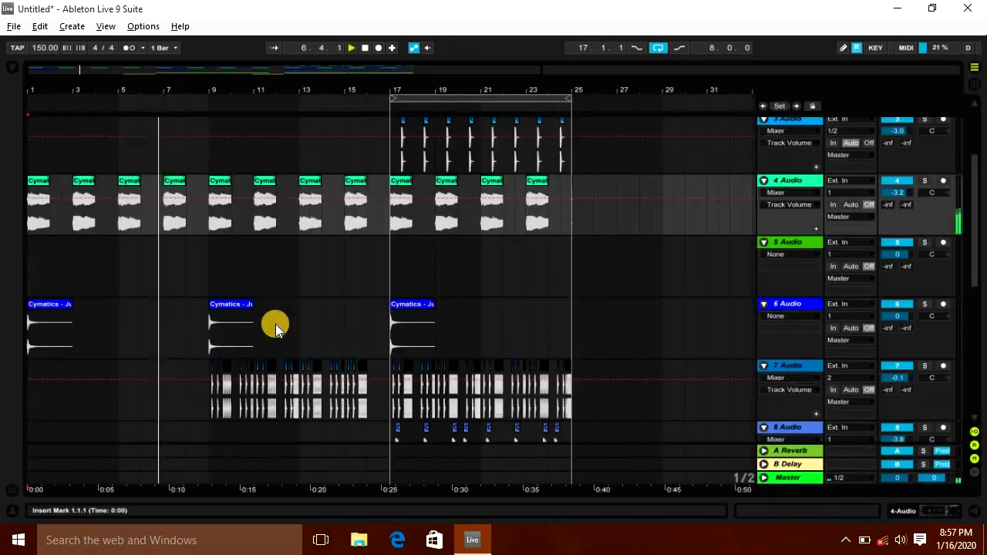
# Step: Switch off the arrangement loop and play the song from the start
pyautogui.scroll(-3, 282, 310)
pyautogui.scroll(-2, 283, 314)
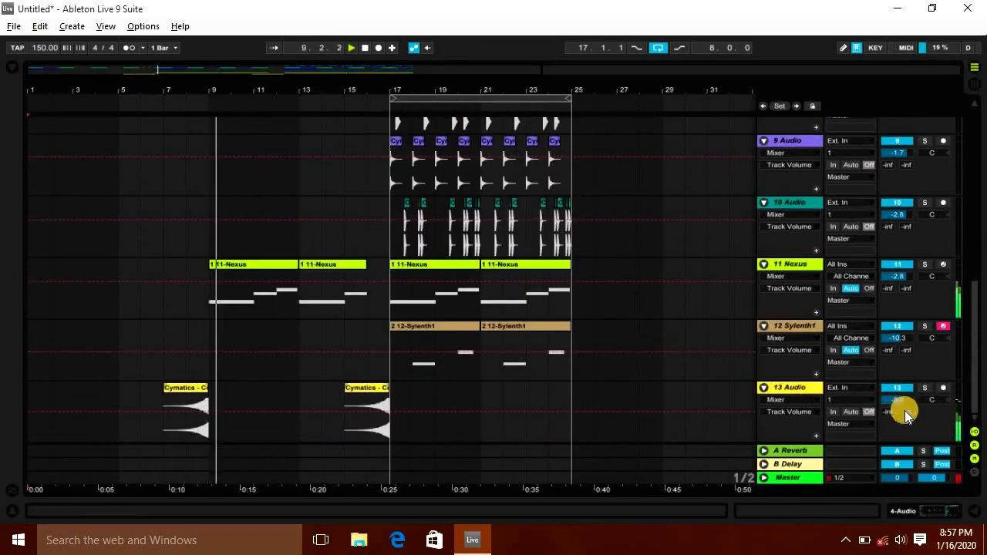
pyautogui.scroll(2, 405, 349)
pyautogui.scroll(6, 405, 349)
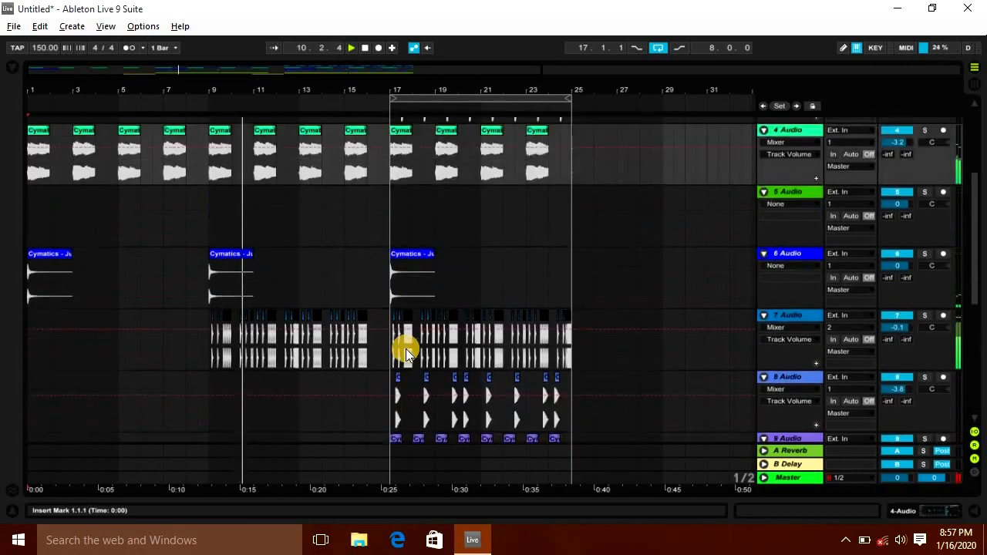
pyautogui.click(468, 104)
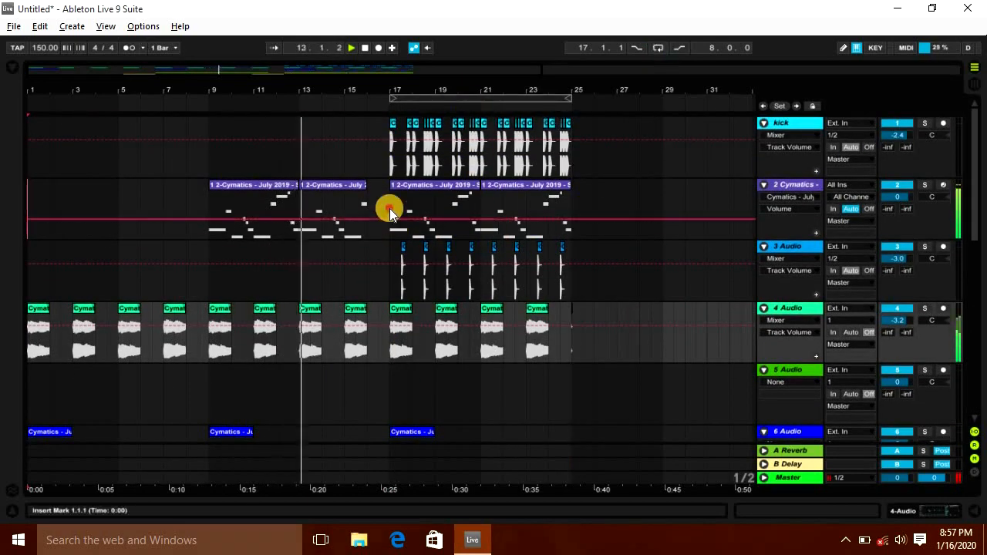
pyautogui.click(390, 208)
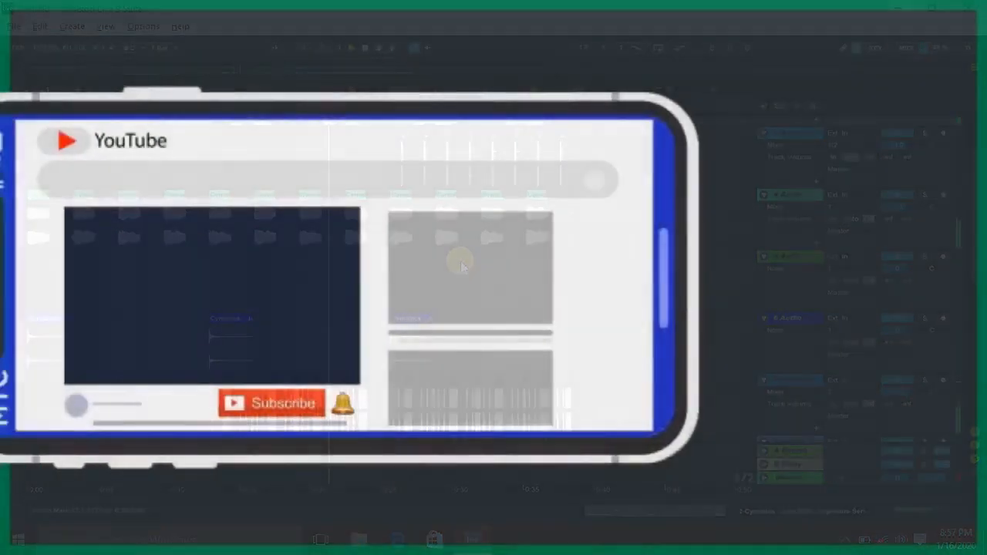